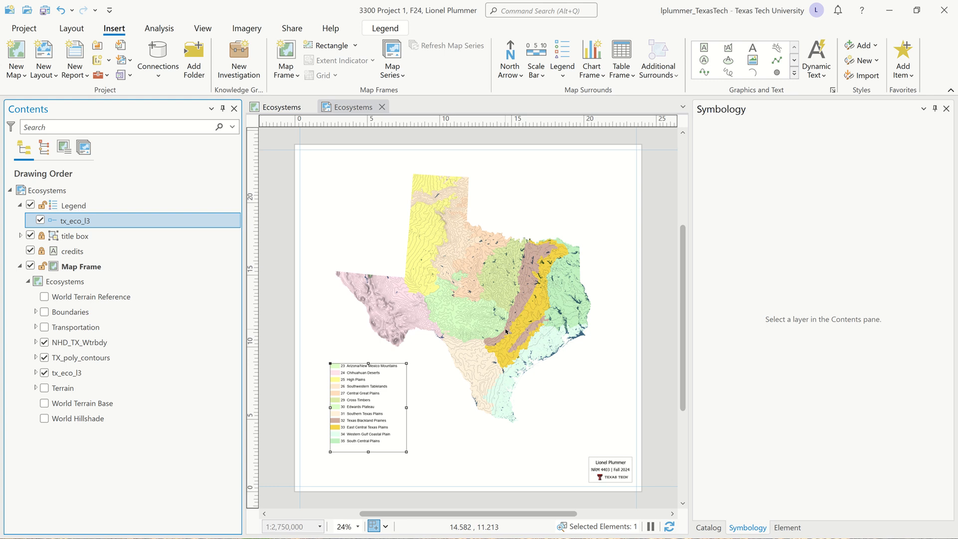
- Open the Soils layout from the project's catalog and expand its map frame to list the layers
left_click(710, 526)
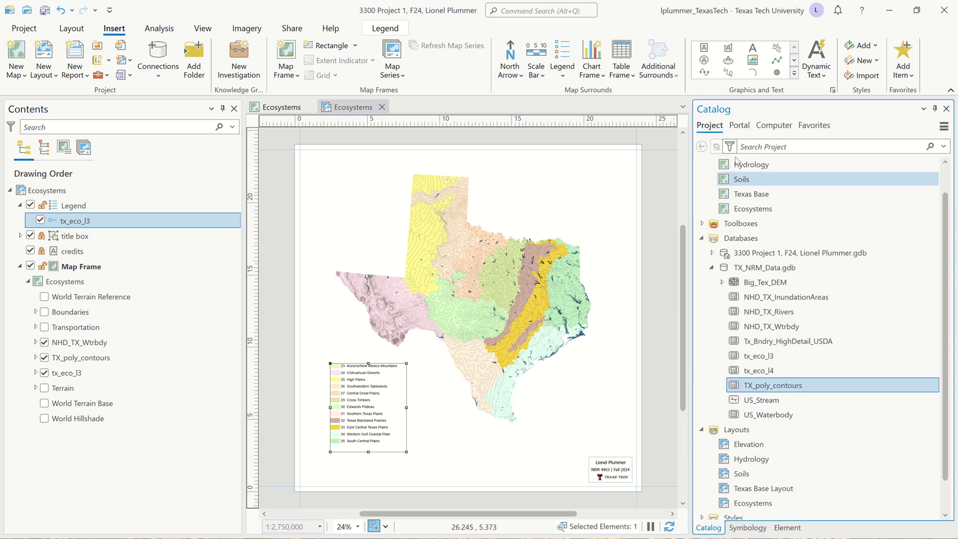
left_click(701, 238)
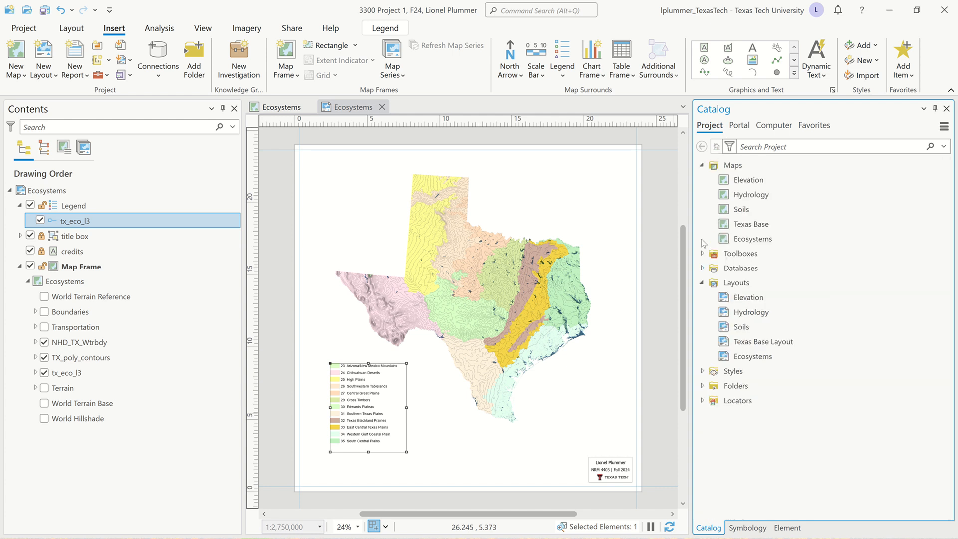
left_click(702, 166)
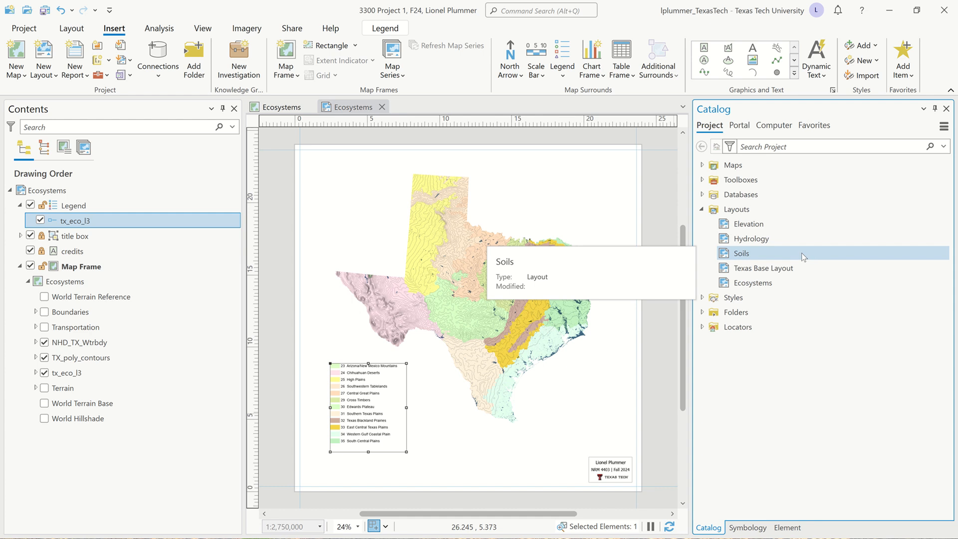
double_click(758, 253)
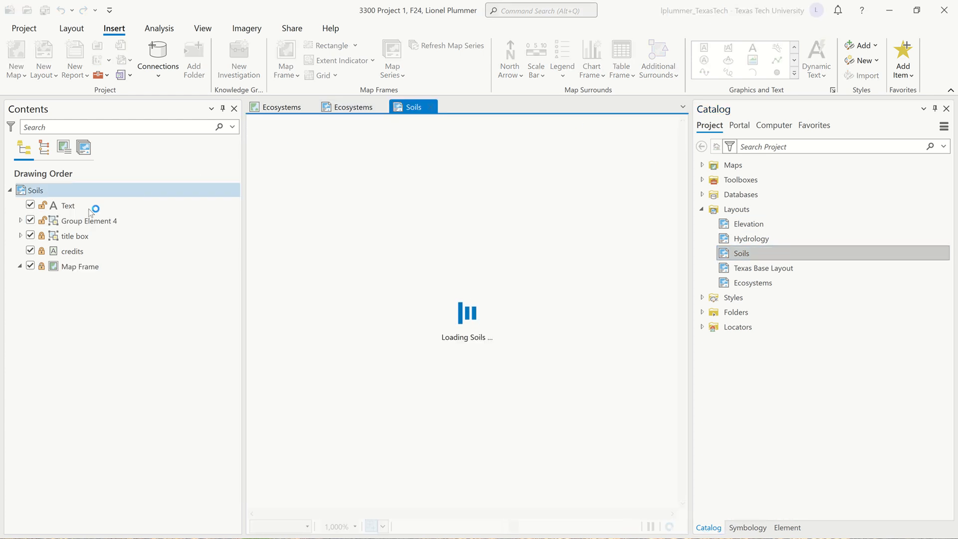
left_click(20, 265)
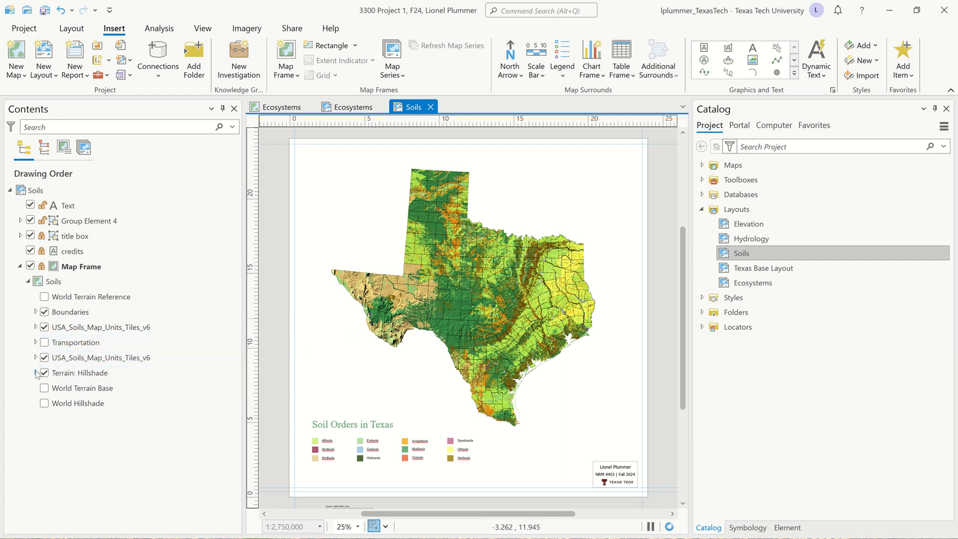
- Examine the Terrain: Hillshade layer's symbology and its image service display settings in the Soils layout
left_click(36, 373)
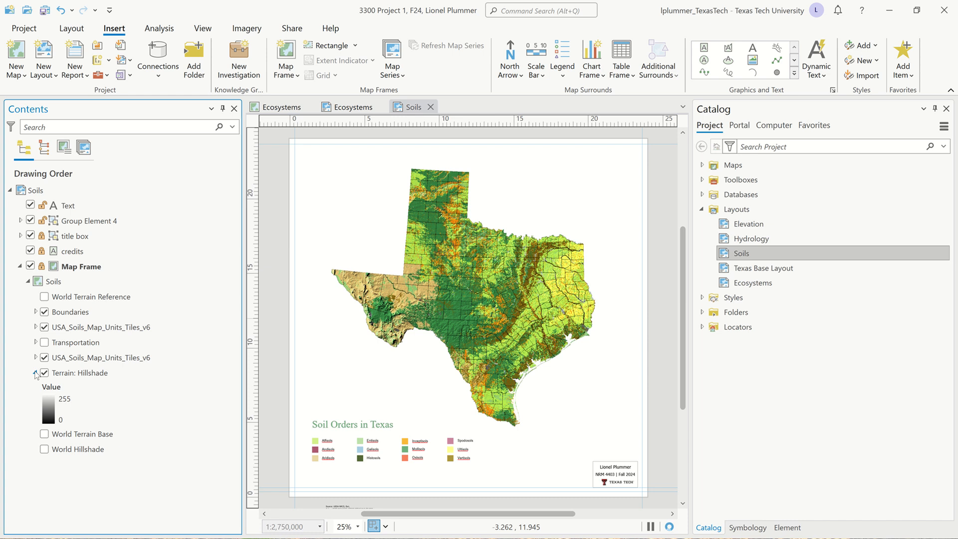
left_click(36, 373)
left_click(65, 375)
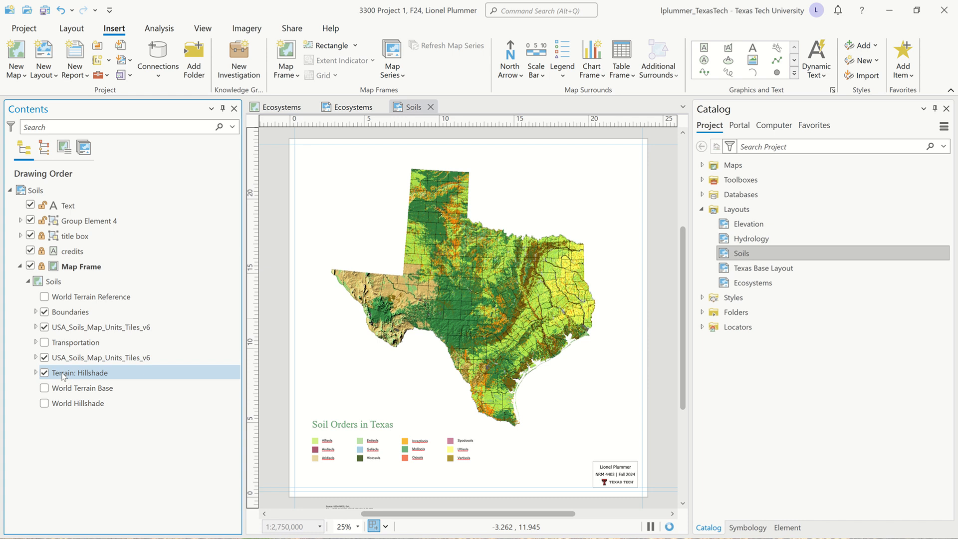
left_click(36, 372)
left_click(35, 372)
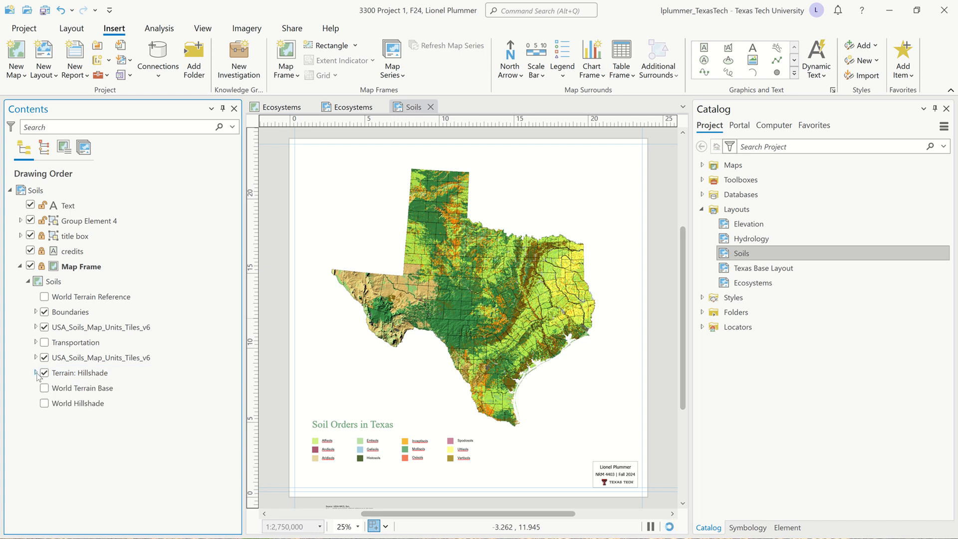
left_click(57, 374)
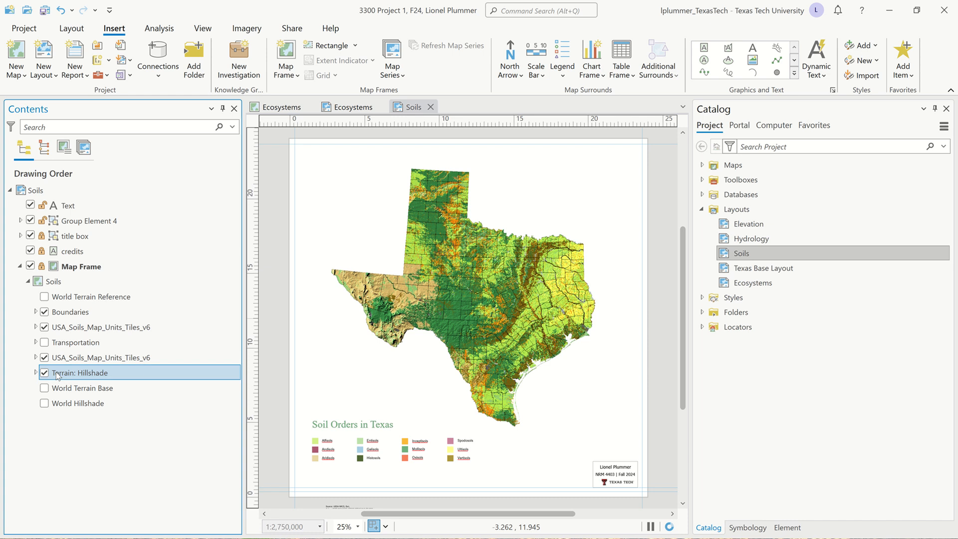
left_click(438, 32)
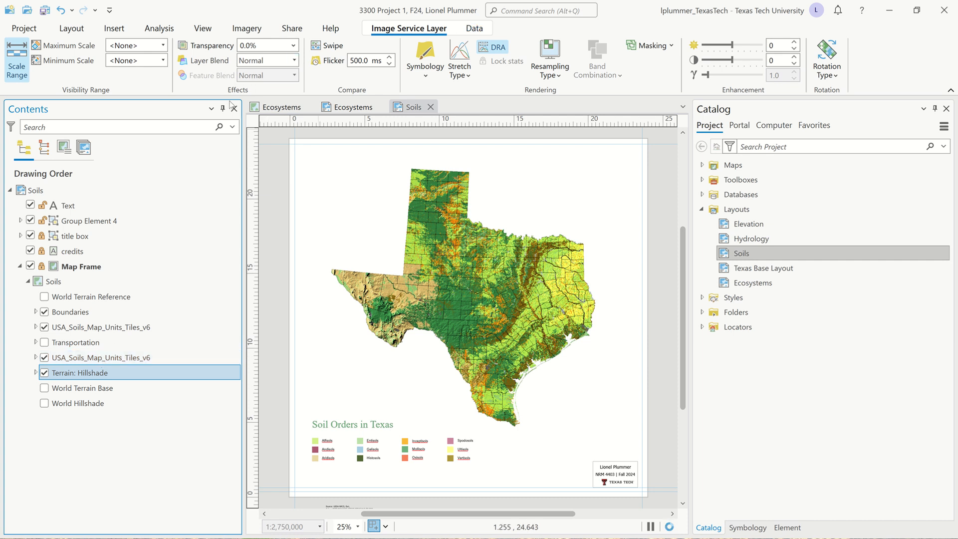
- Remove the World Terrain Base and World Hillshade layers from the Soils map
left_click(103, 388)
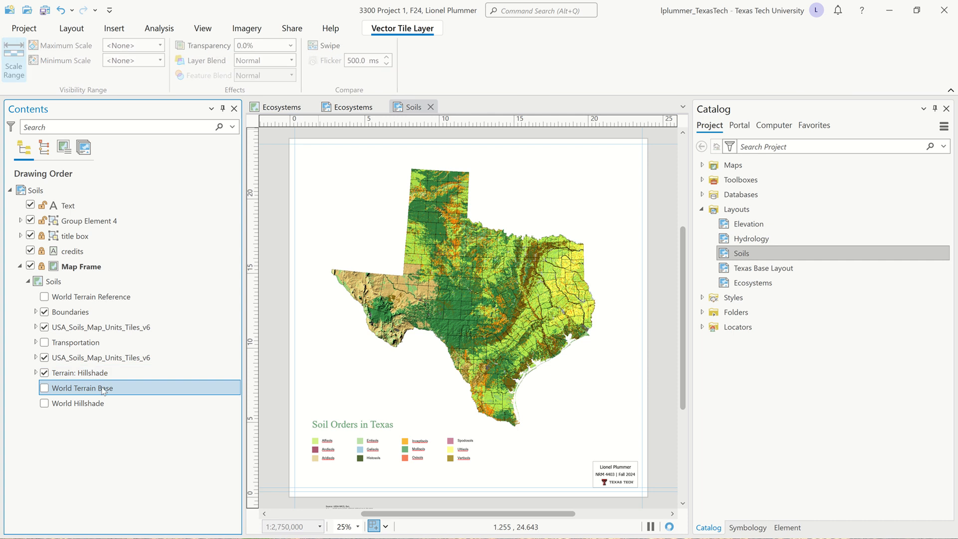
left_click(96, 403, "ctrl")
right_click(96, 403)
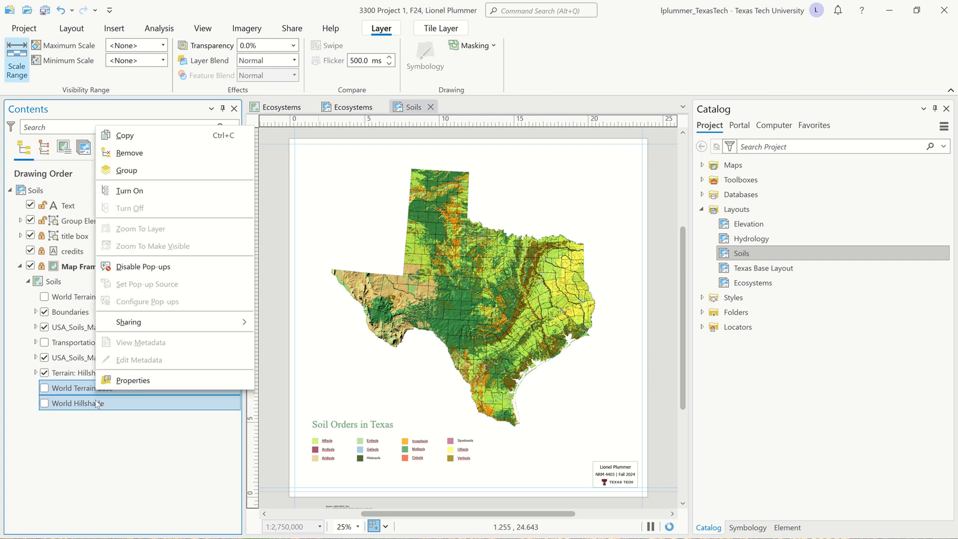
left_click(163, 159)
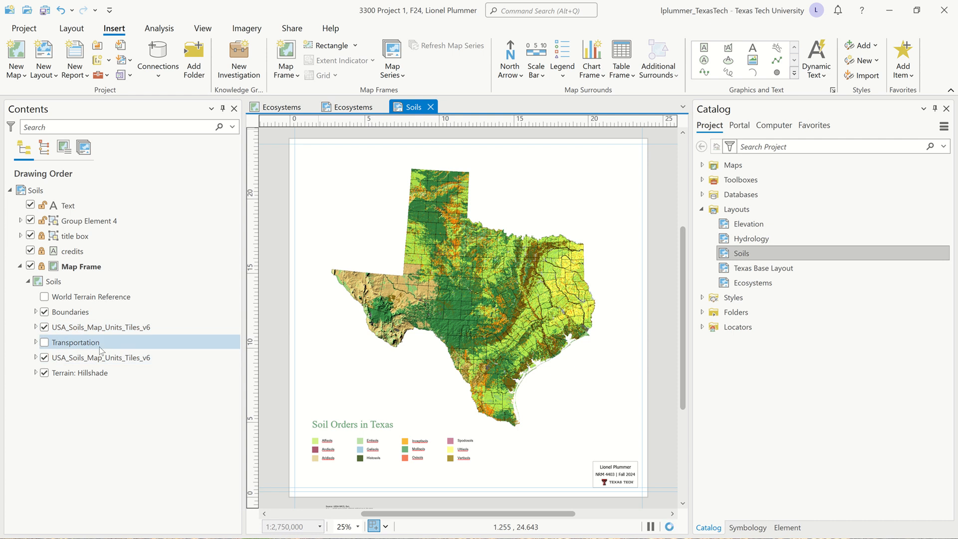
- Check the layer blend settings of both USA_Soils_Map_Units_Tiles_v6 layers
left_click(56, 359)
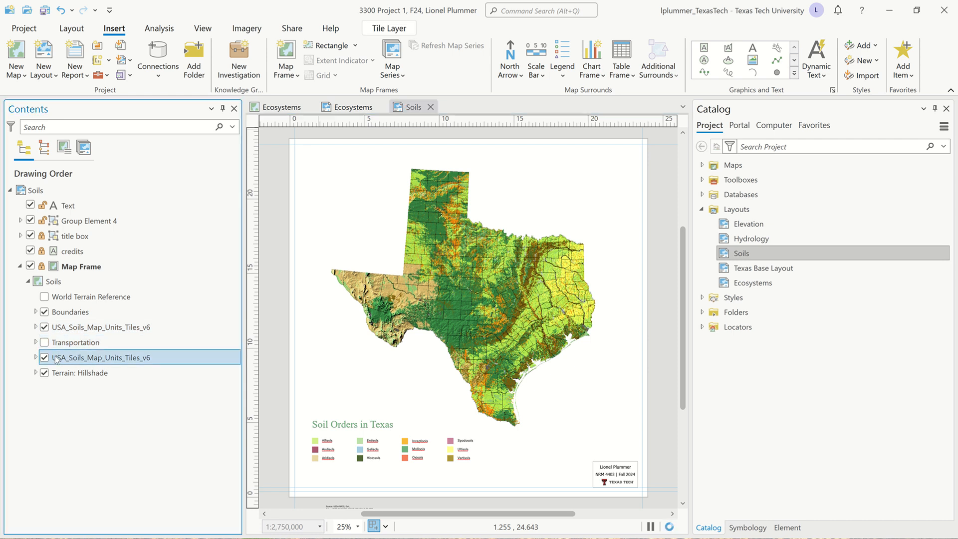
left_click(372, 29)
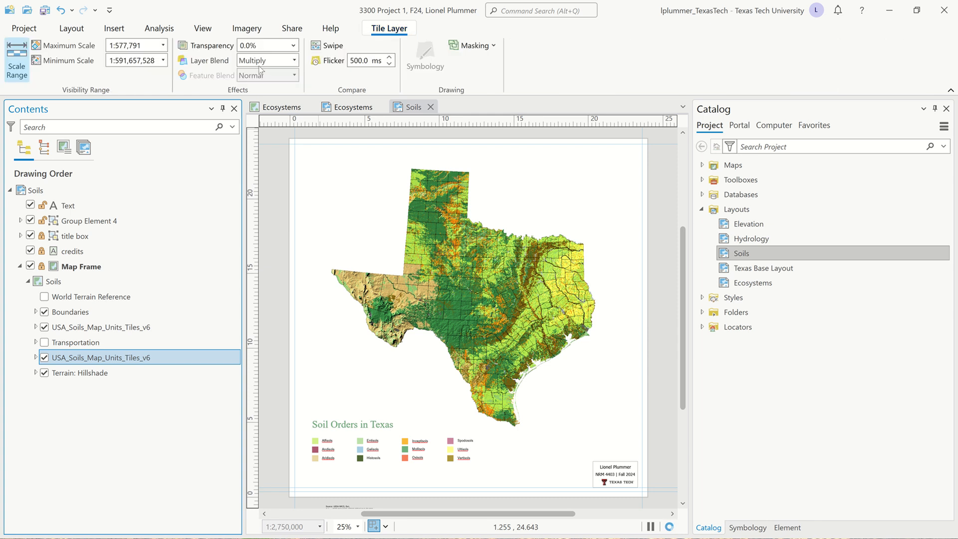
left_click(158, 327)
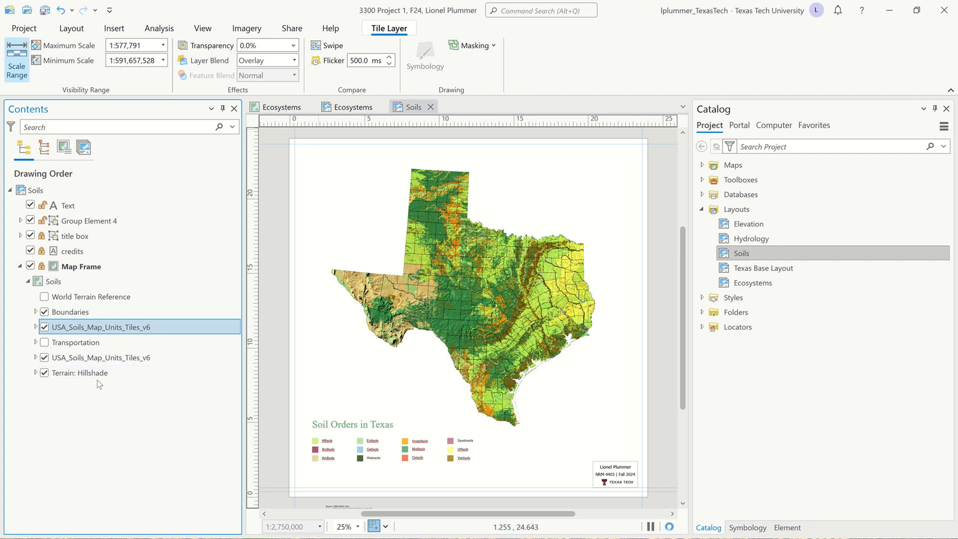
- Remove the Terrain, World Terrain Base and World Hillshade layers from the map in the Ecosystems layout
left_click(341, 109)
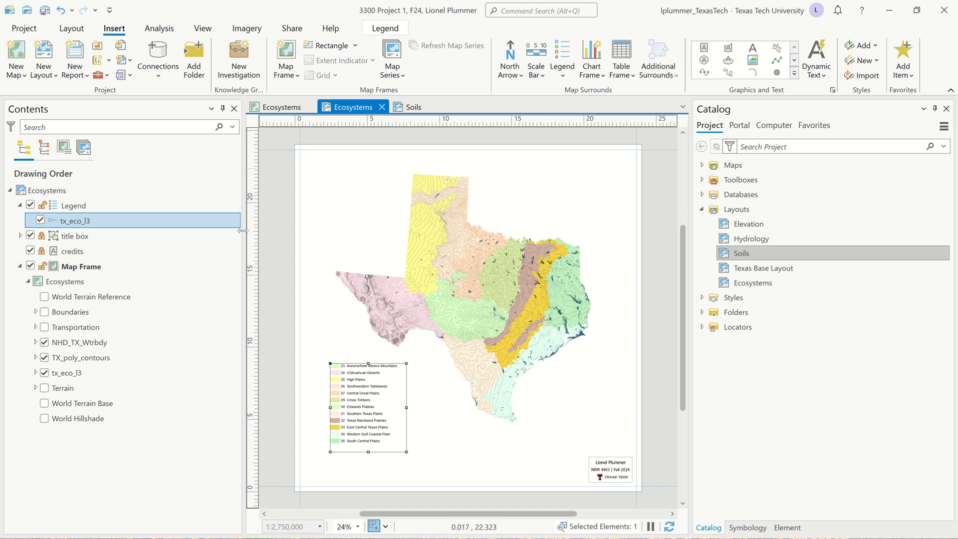
left_click(80, 387)
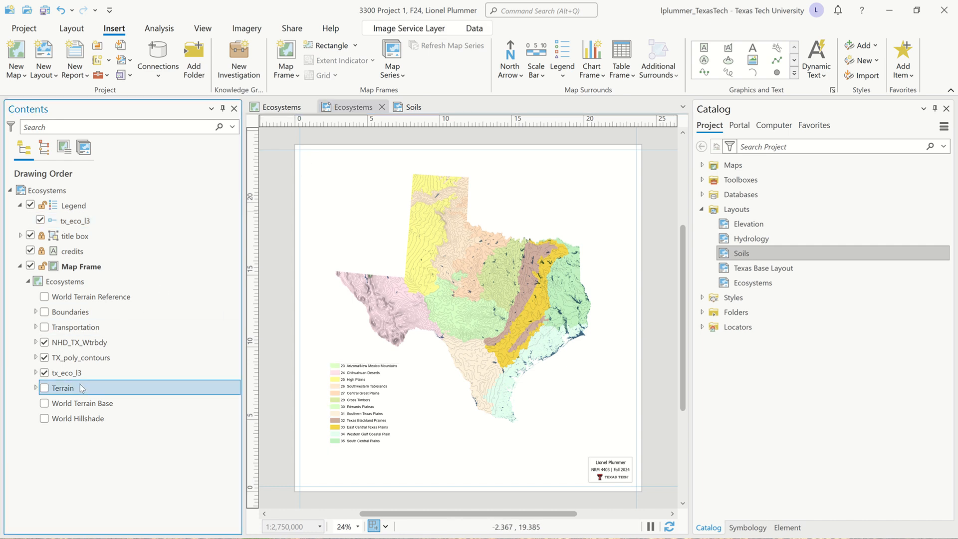
left_click(92, 420, "shift")
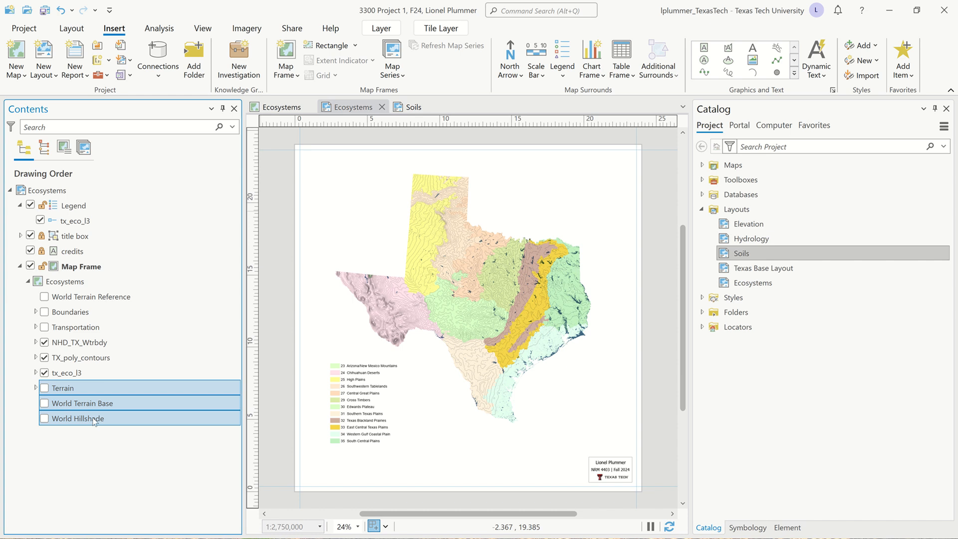
right_click(94, 421)
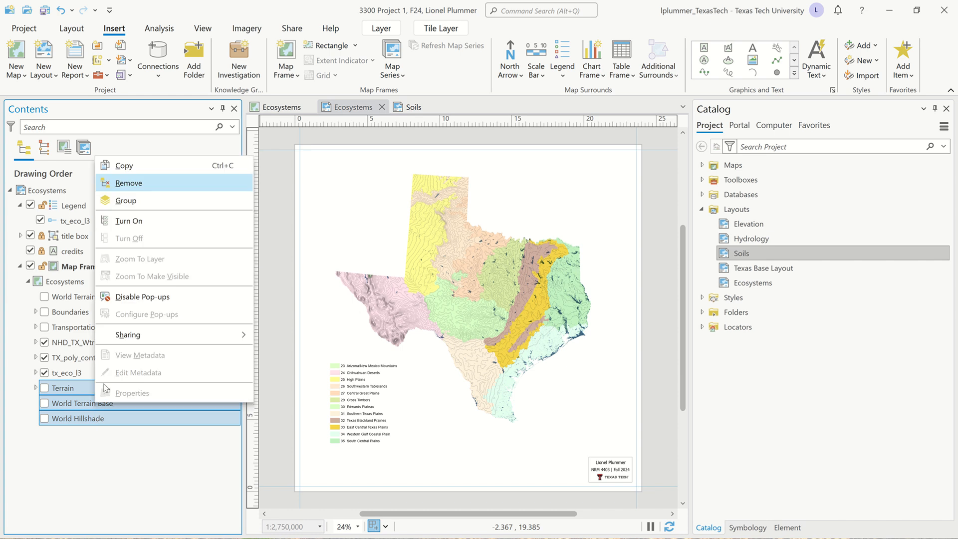
left_click(157, 183)
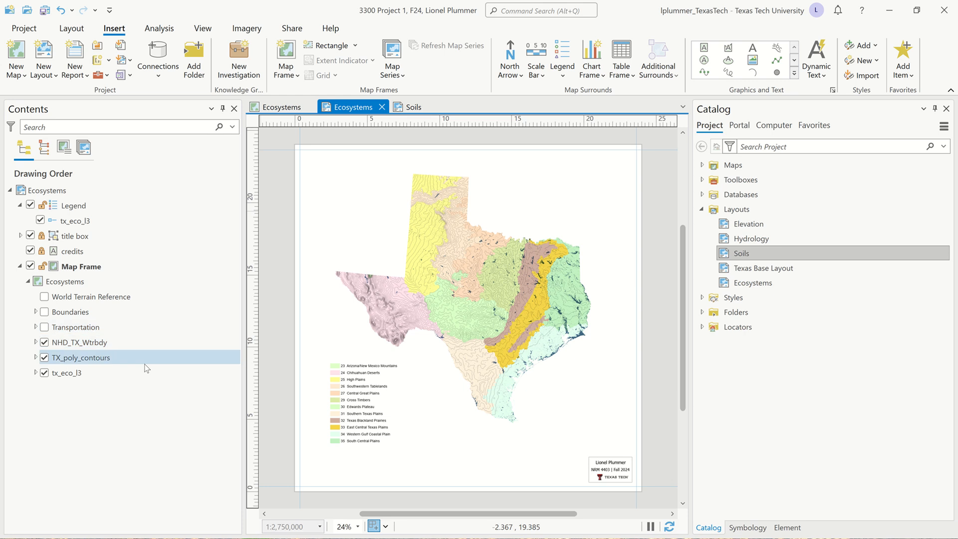
- Pause drawing in the Soils layout and return to the Ecosystems layout
left_click(408, 107)
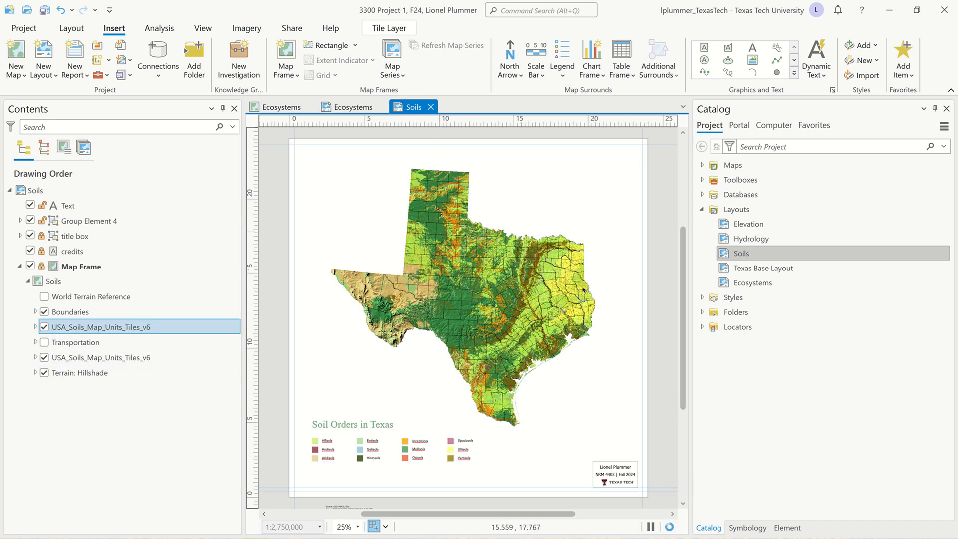
left_click(649, 528)
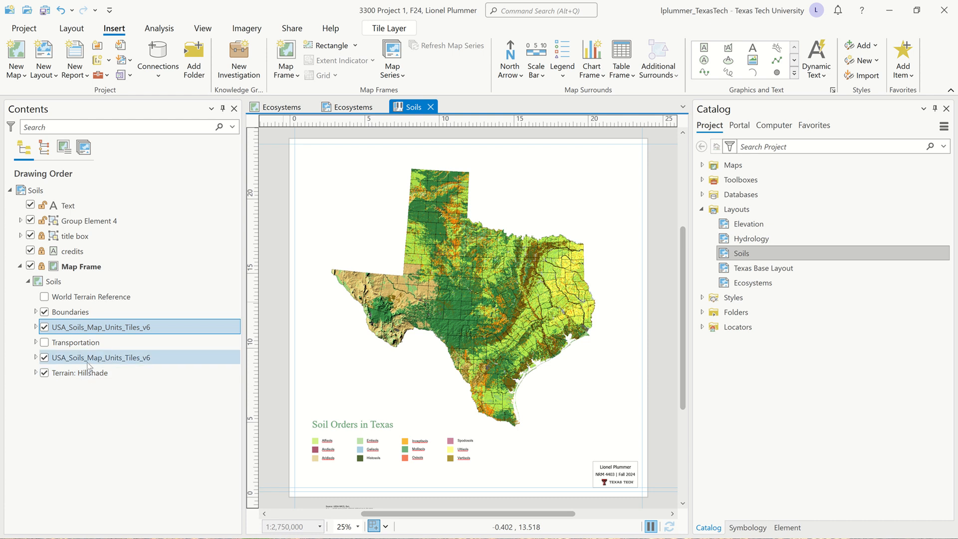
left_click(348, 108)
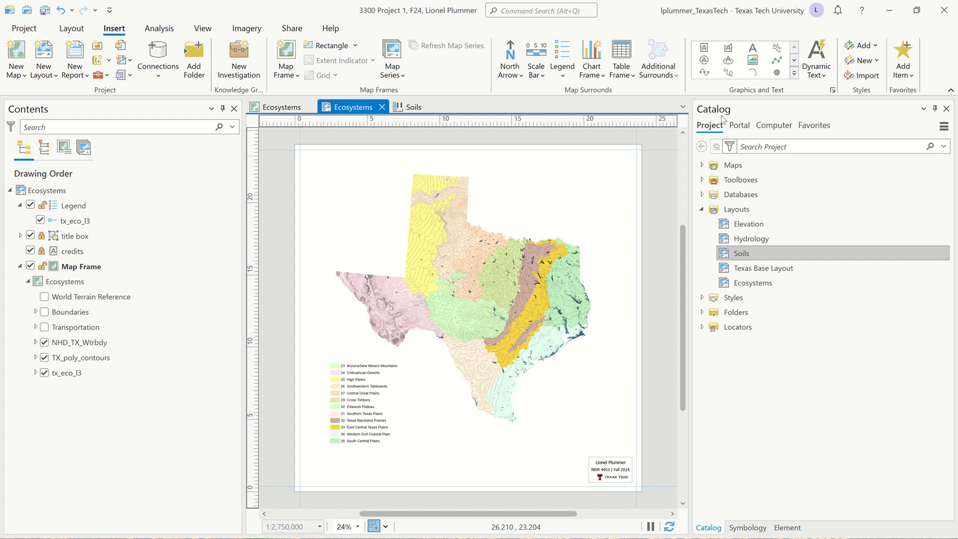
- Search the Living Atlas portal content for "Terrain Hillshade"
left_click(738, 127)
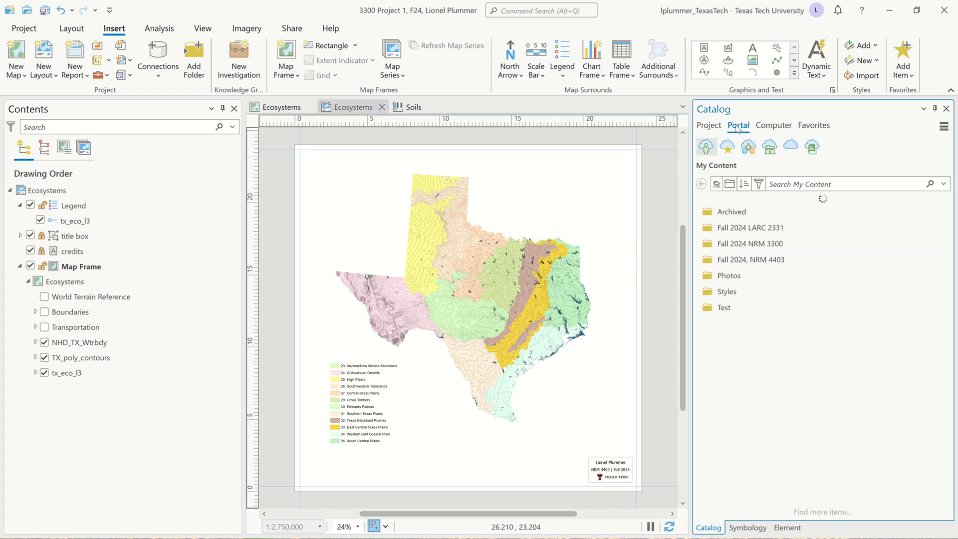
left_click(817, 154)
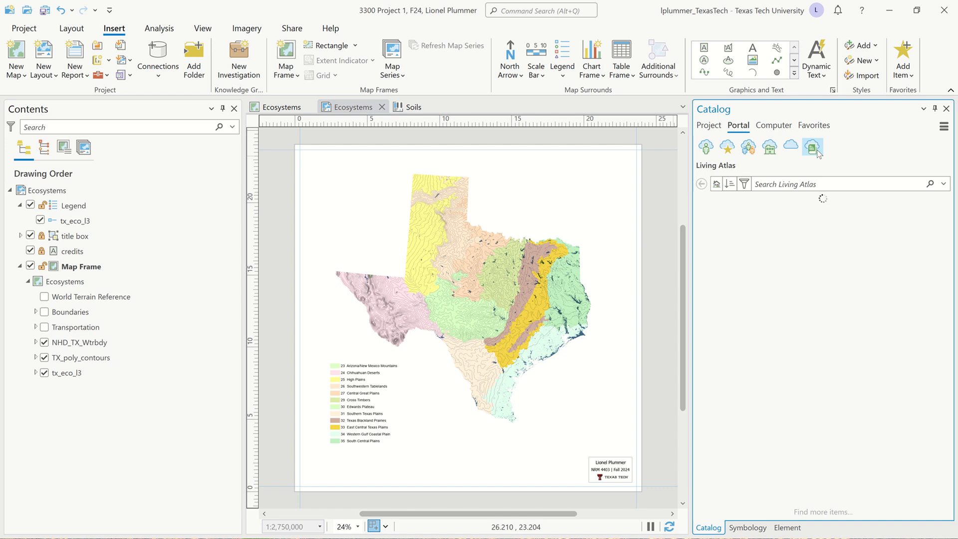
left_click(797, 186)
type("T")
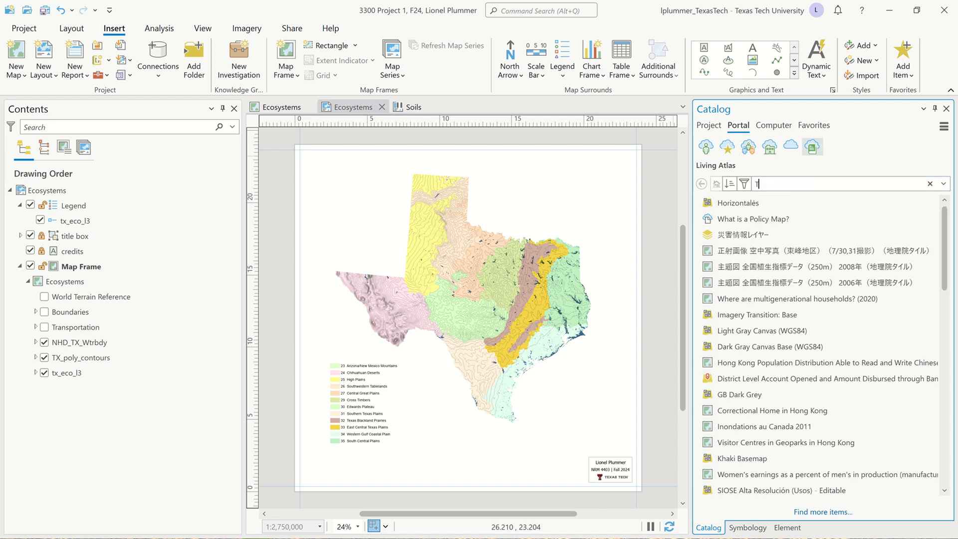
type("errain Hillshade")
key("Return")
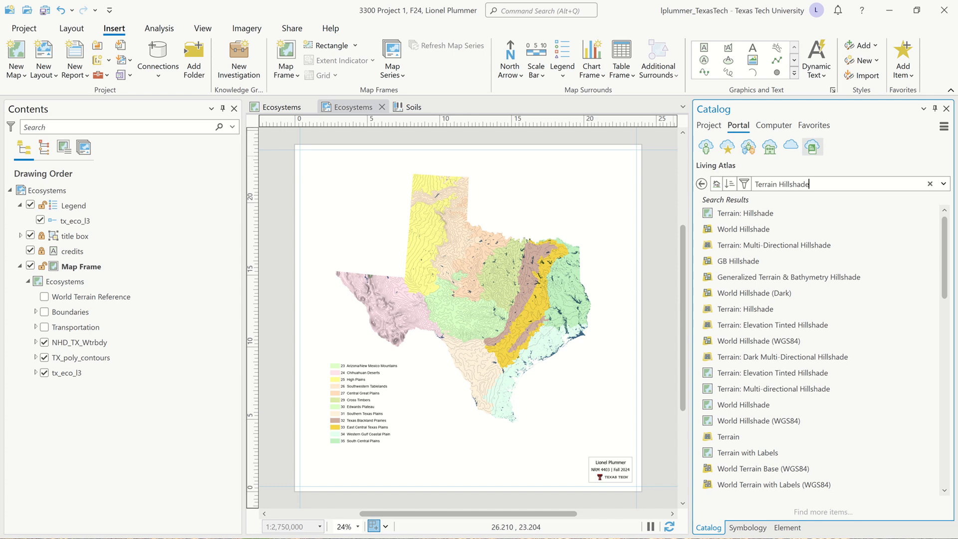
- Add the Terrain: Hillshade imagery layer to the Ecosystems map directly beneath the tx_eco_l3 layer
mouse_move(800, 227)
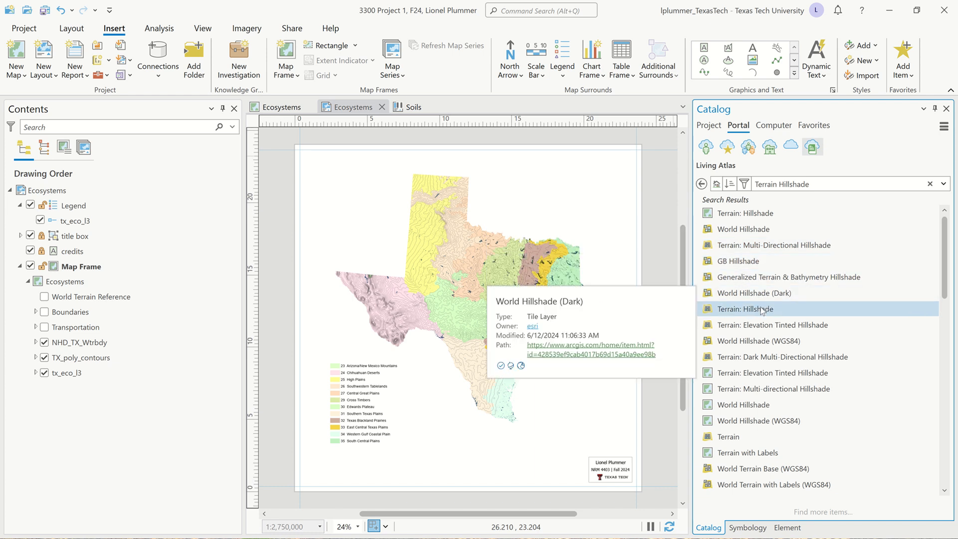
mouse_move(762, 310)
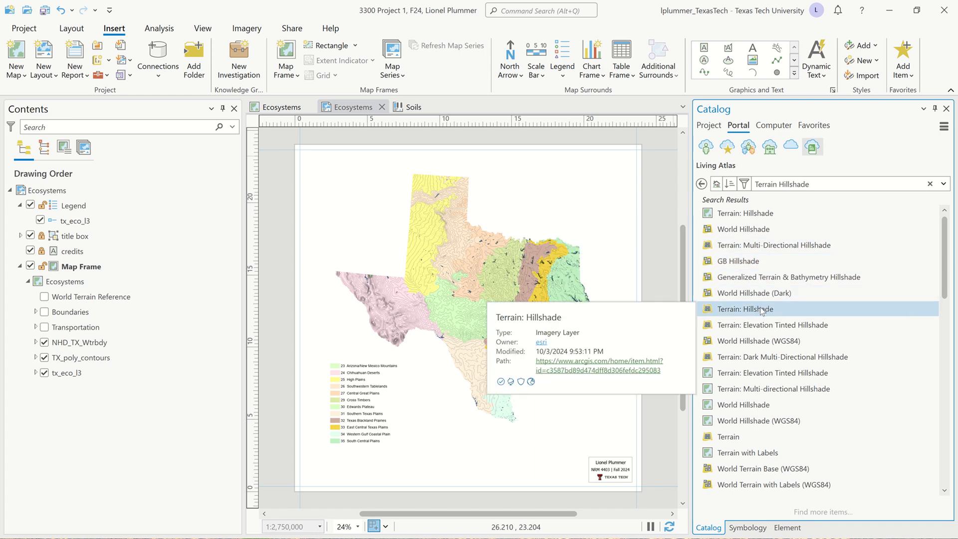
left_click(762, 310)
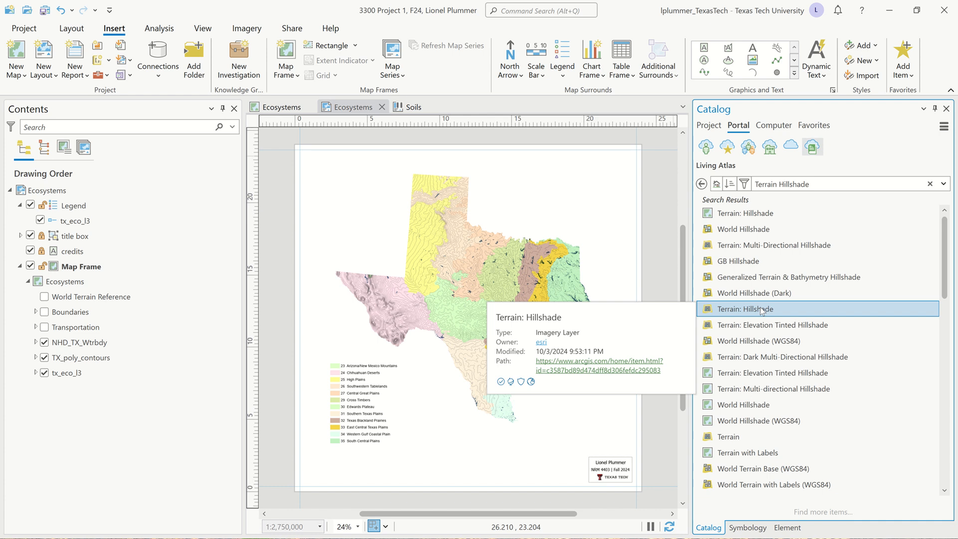
left_click_drag(761, 310, 94, 388)
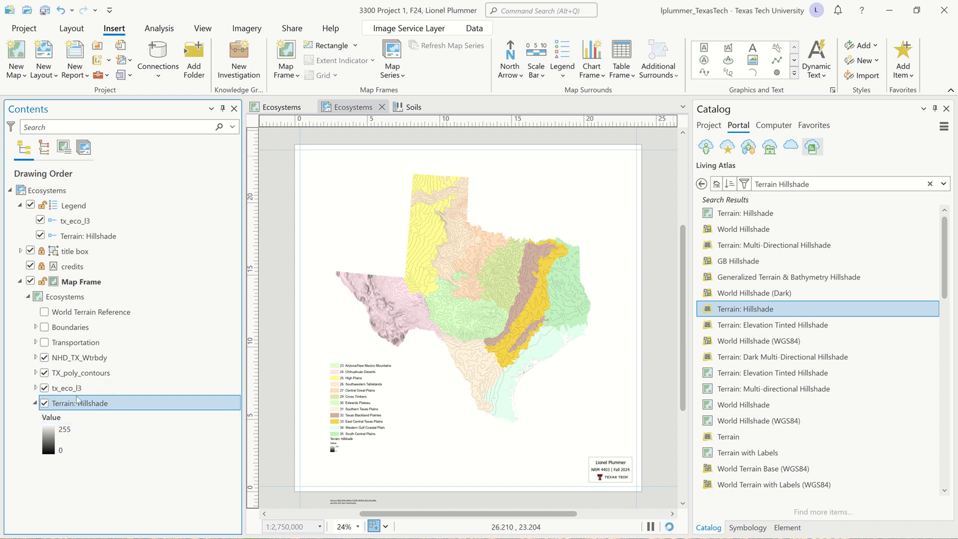
- Hide the tx_eco_l3 layer and enable dynamic range adjustment (DRA) for the Terrain: Hillshade layer
left_click(45, 388)
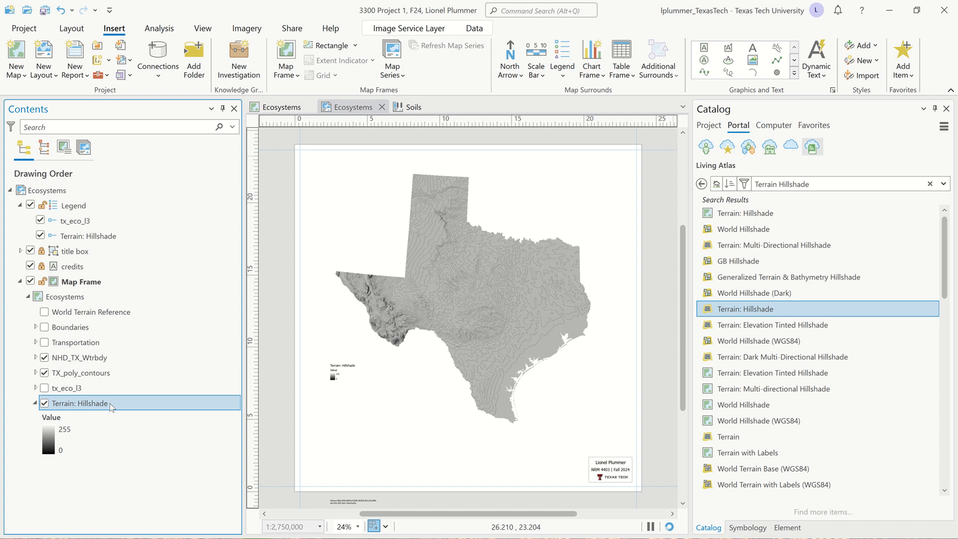
left_click(418, 30)
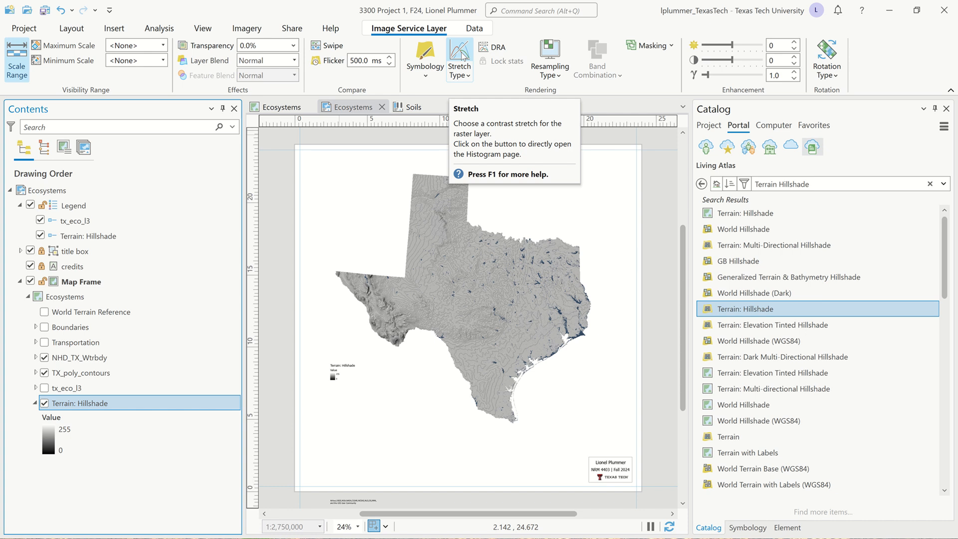
left_click(498, 51)
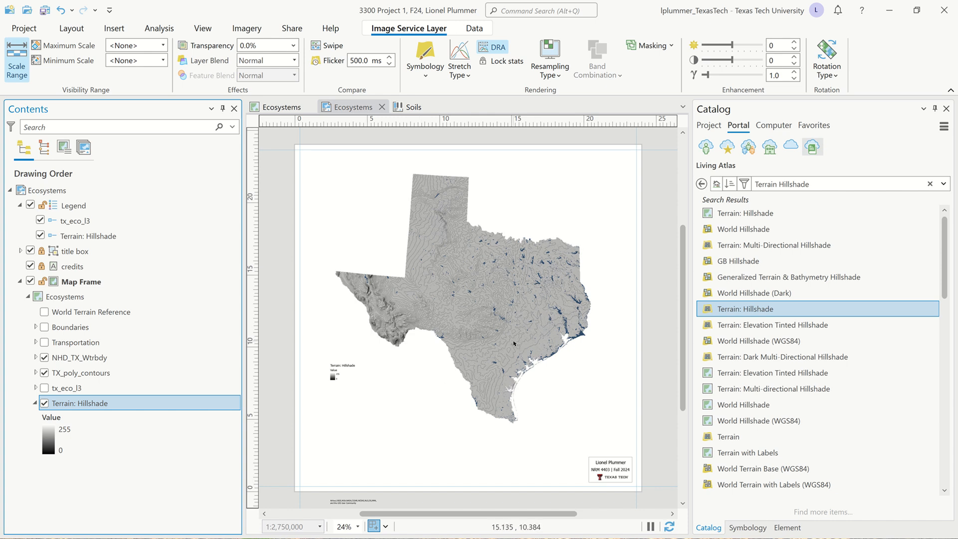
- Set the Terrain: Hillshade layer's stretch type to Esri and turn the tx_eco_l3 layer back on
left_click(468, 74)
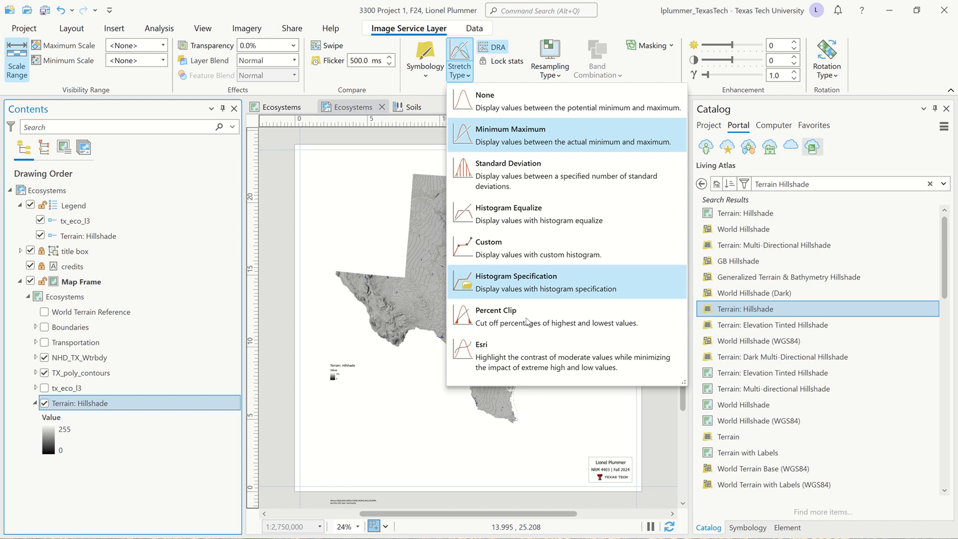
left_click(531, 352)
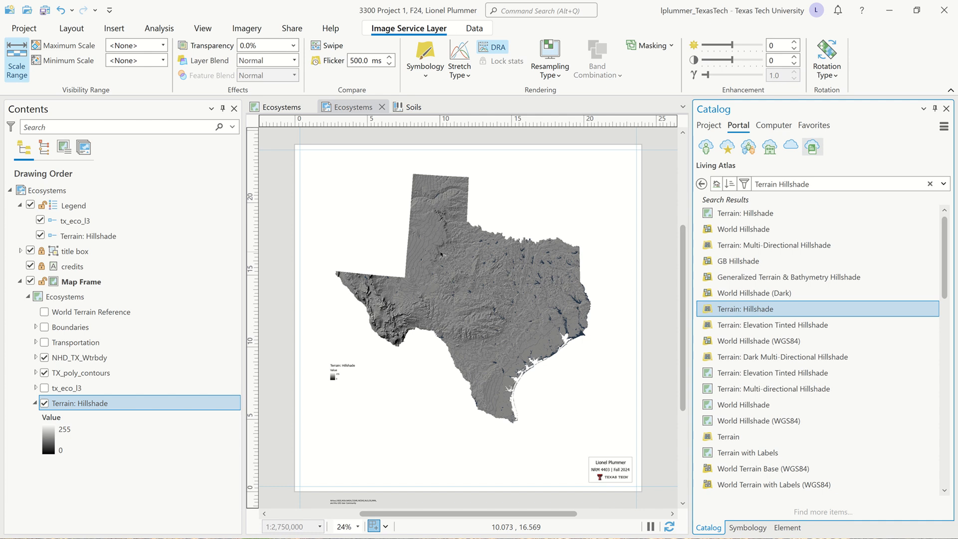
left_click(44, 388)
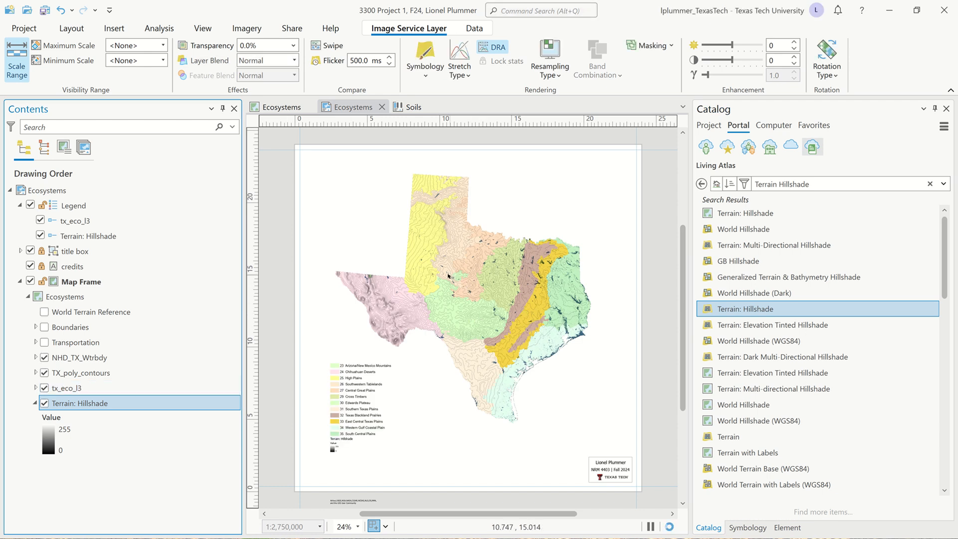
- Toggle the tx_eco_l3 layer's visibility to compare the ecoregion colors with the hillshade beneath
left_click(45, 388)
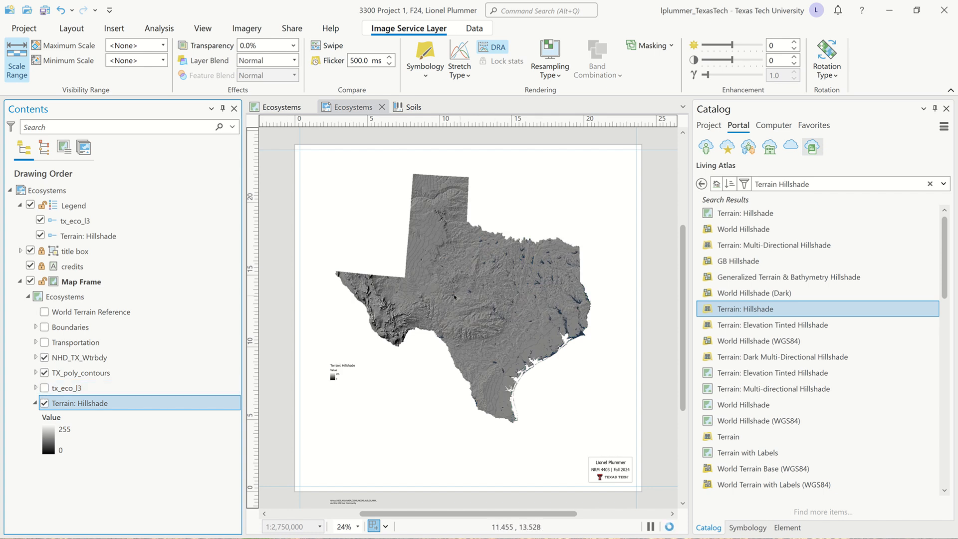
left_click(44, 388)
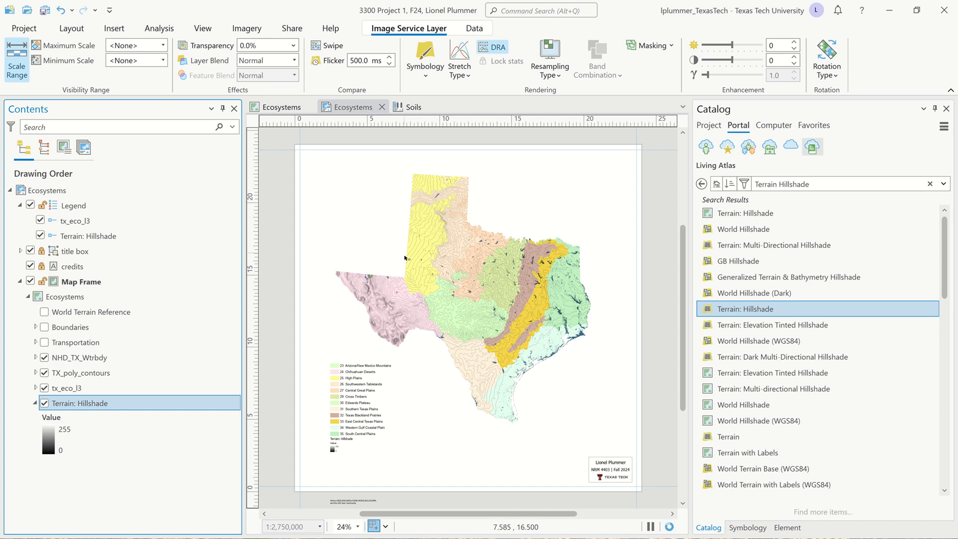
left_click(49, 389, "ctrl")
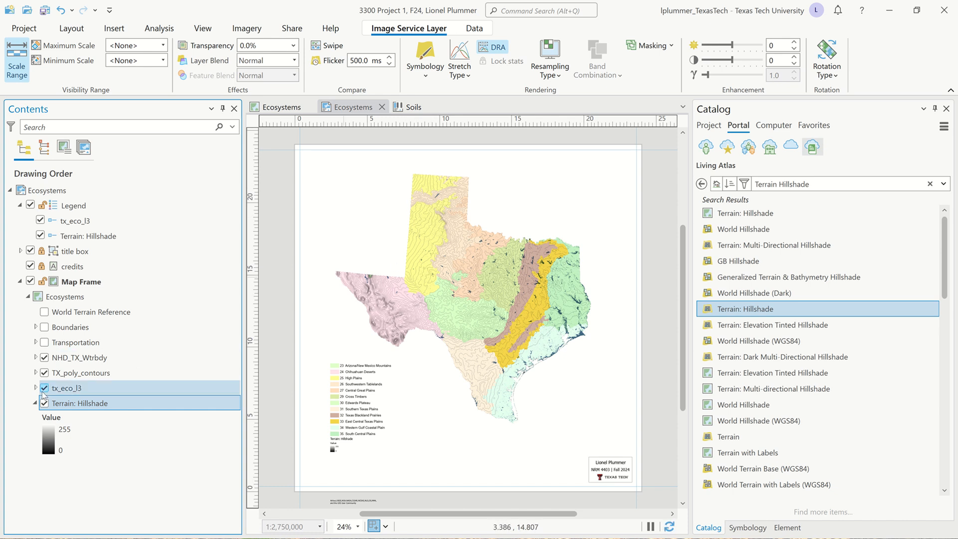
left_click(44, 388)
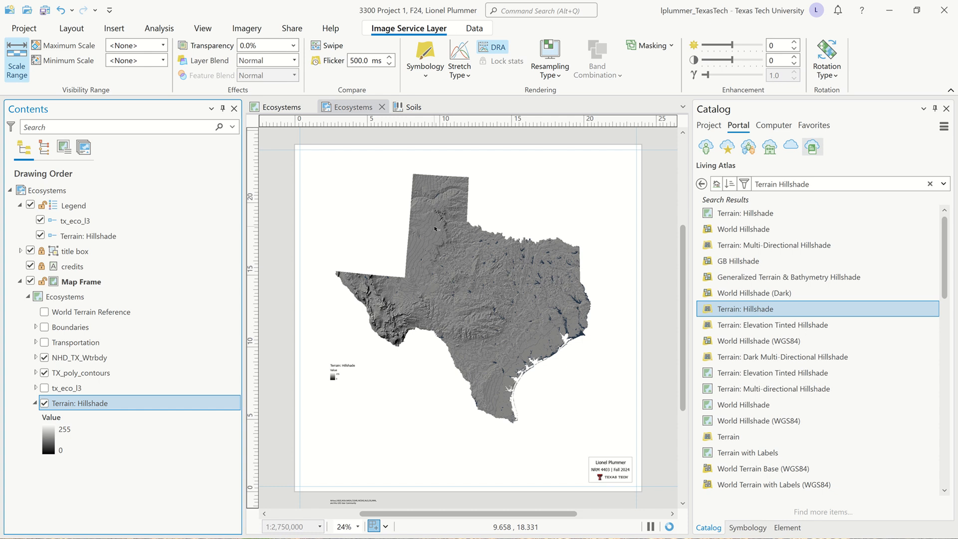
left_click(44, 388)
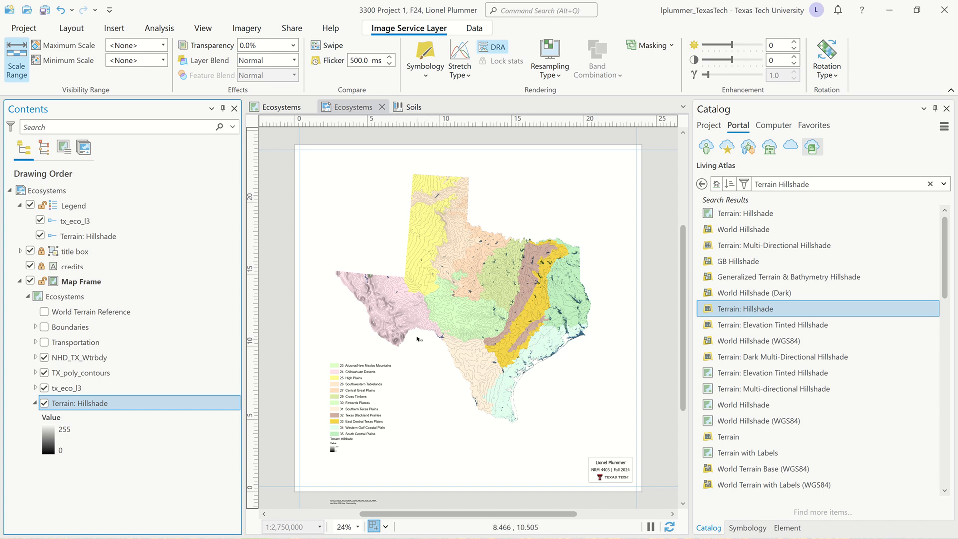
- Set the layer blend of tx_eco_l3 to Multiply
left_click(132, 391)
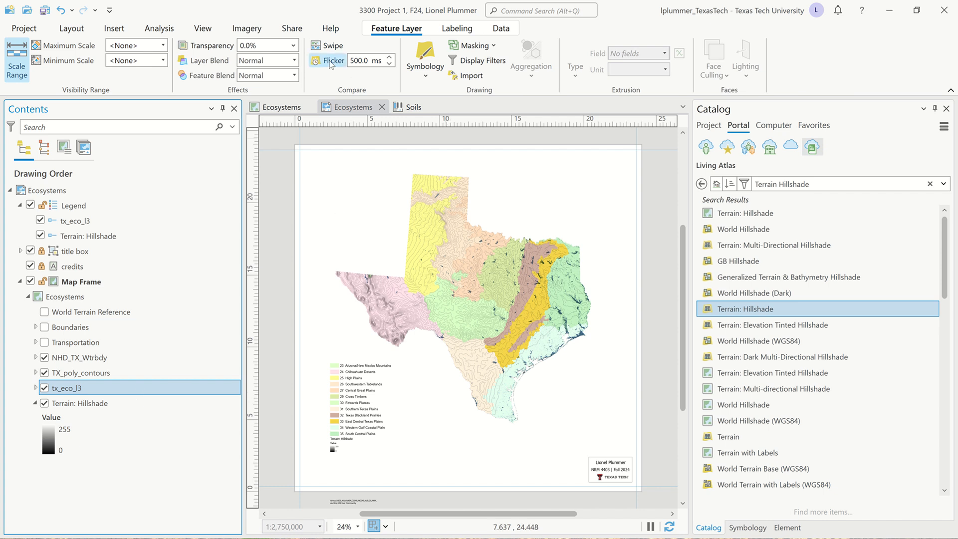
left_click(294, 60)
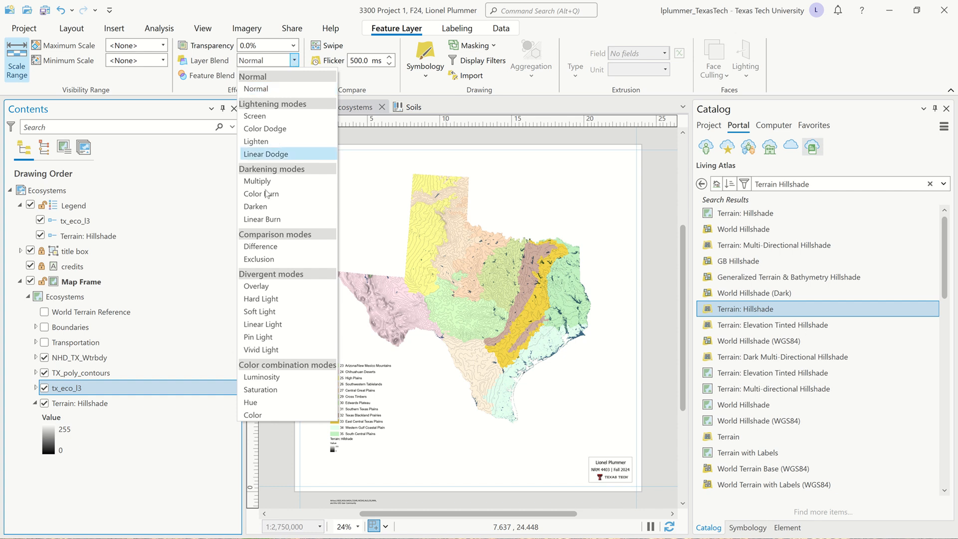
left_click(280, 181)
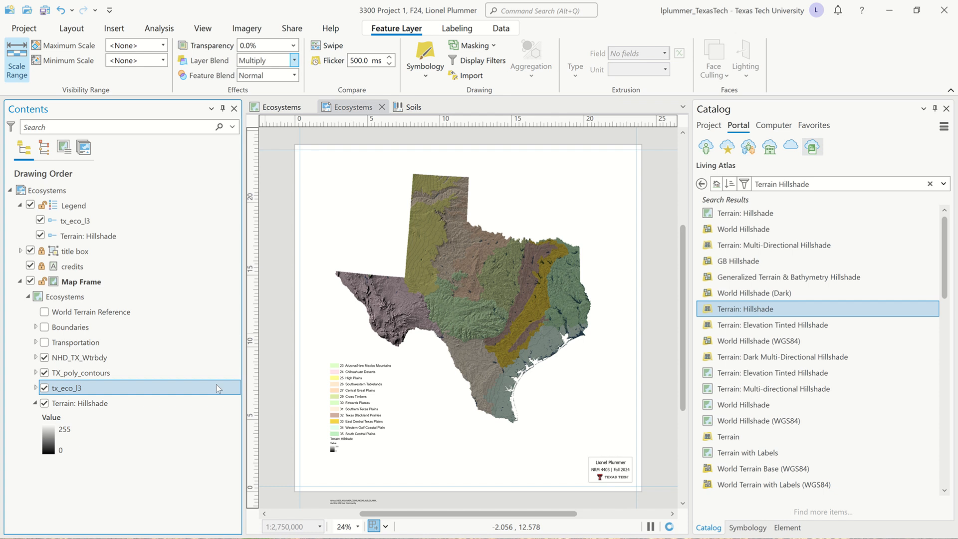
- Copy the tx_eco_l3 layer and paste a duplicate into the Ecosystems map
left_click(197, 404, "ctrl")
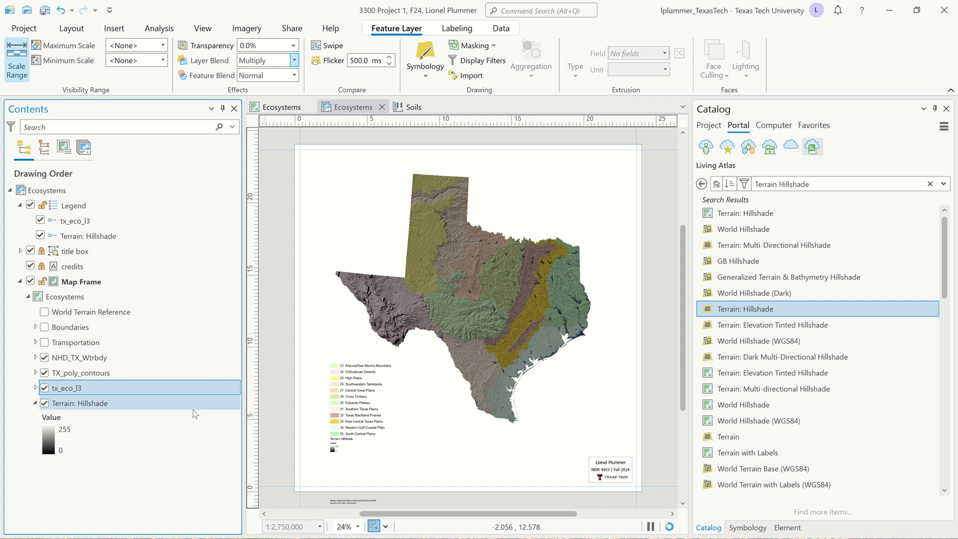
right_click(140, 385)
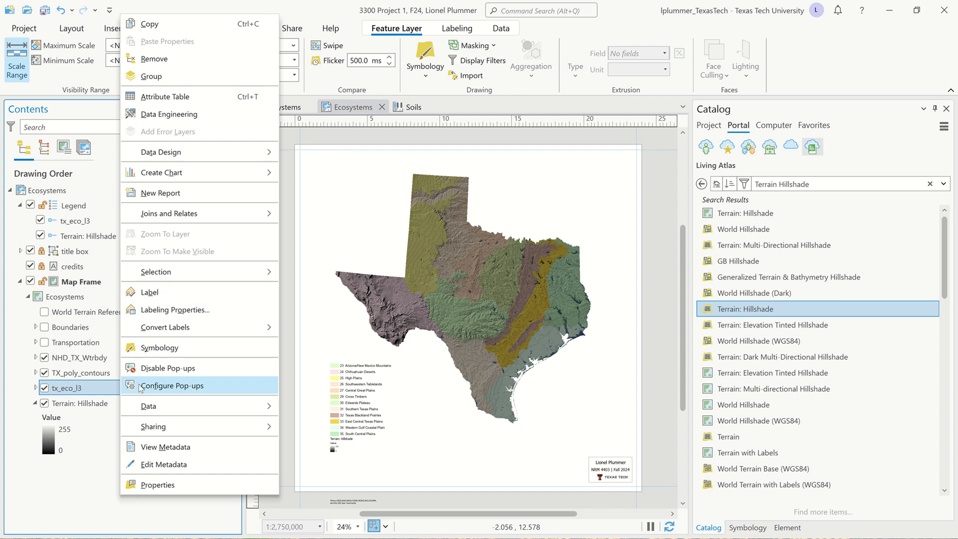
left_click(161, 29)
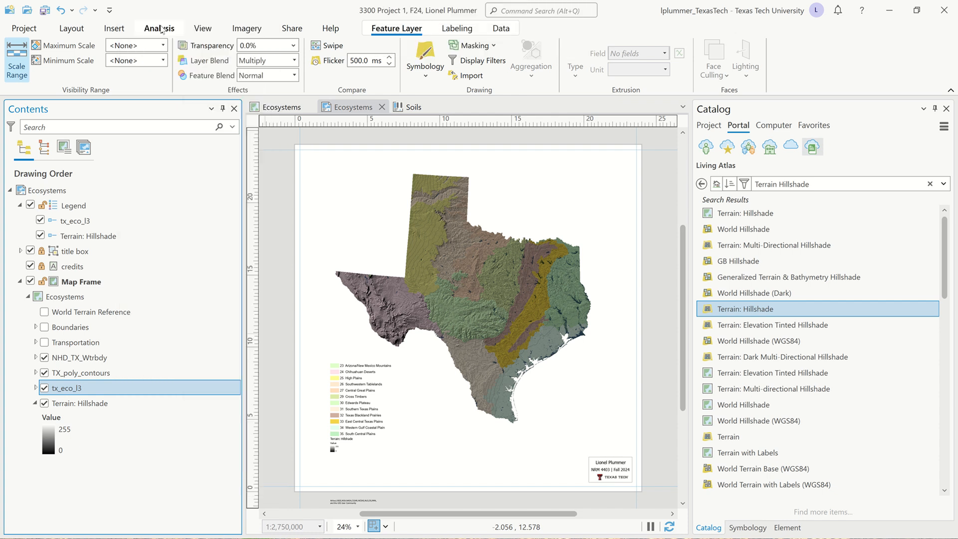
left_click(99, 296)
right_click(98, 296)
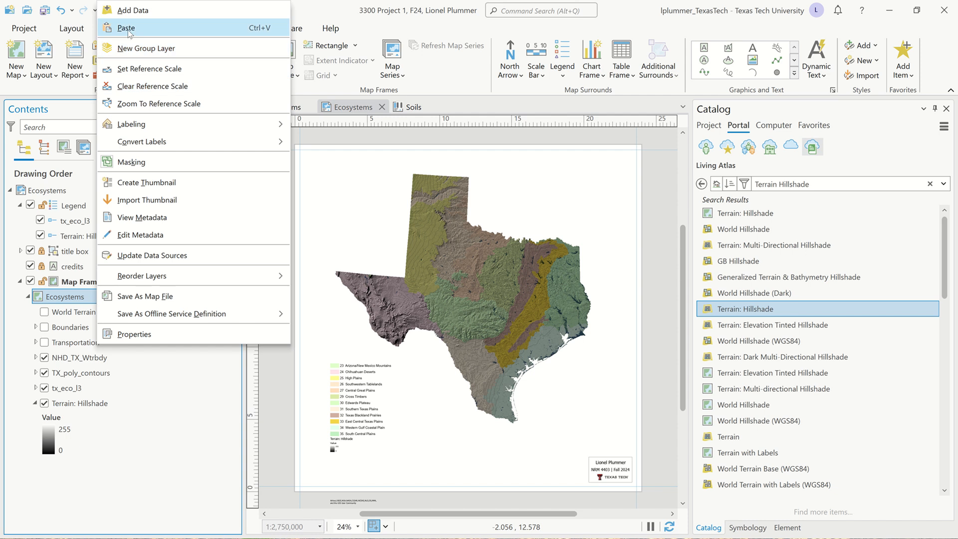
left_click(126, 29)
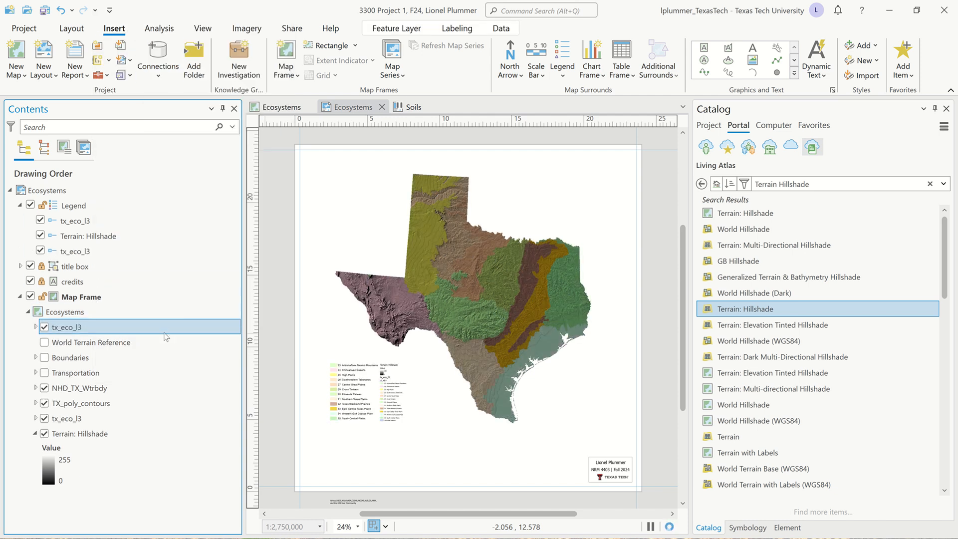
- Move the pasted tx_eco_l3 layer in the drawing order to directly above the original tx_eco_l3 layer
left_click(120, 328)
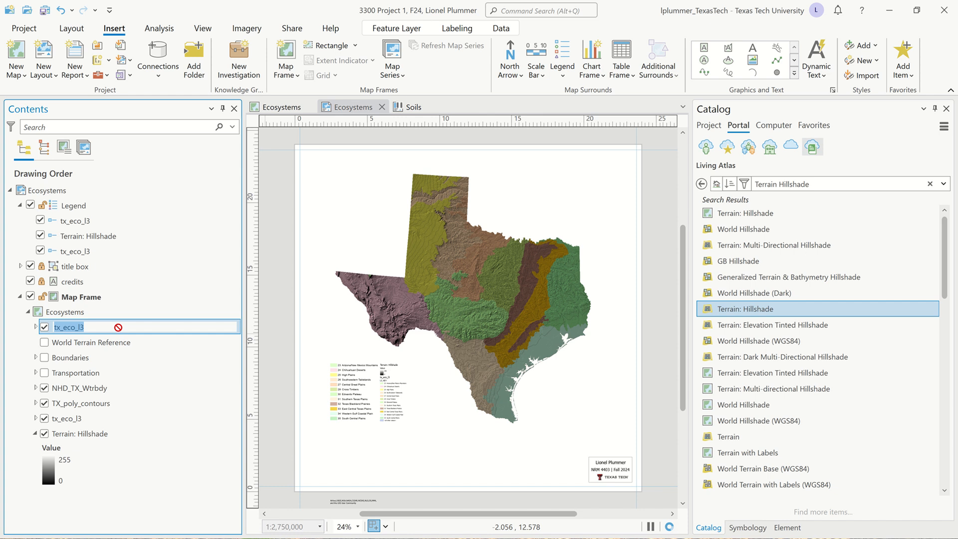
key("Escape")
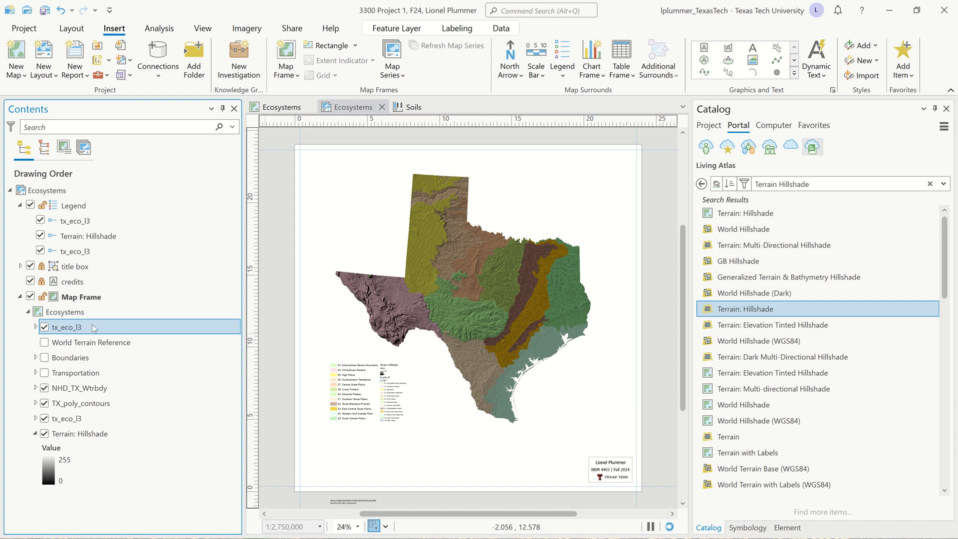
left_click(92, 326)
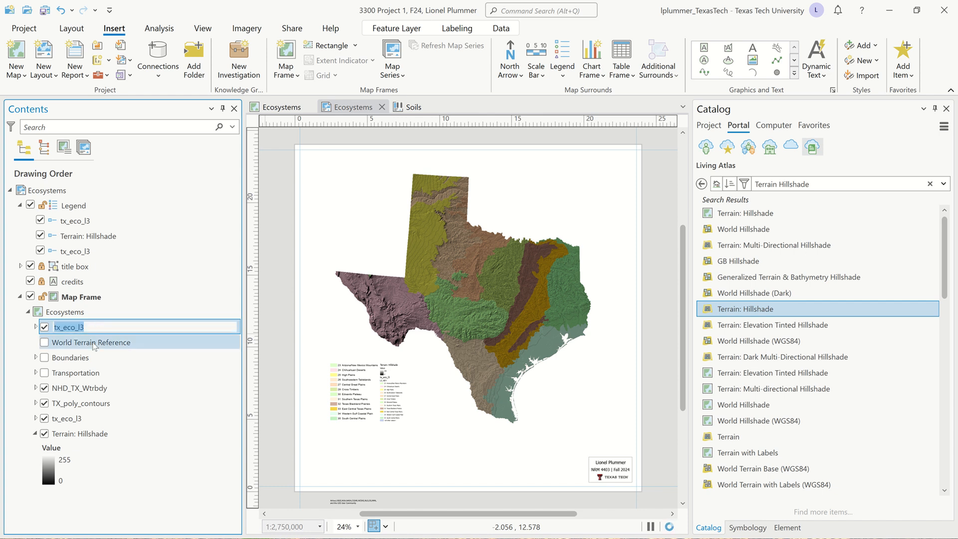
left_click(16, 332)
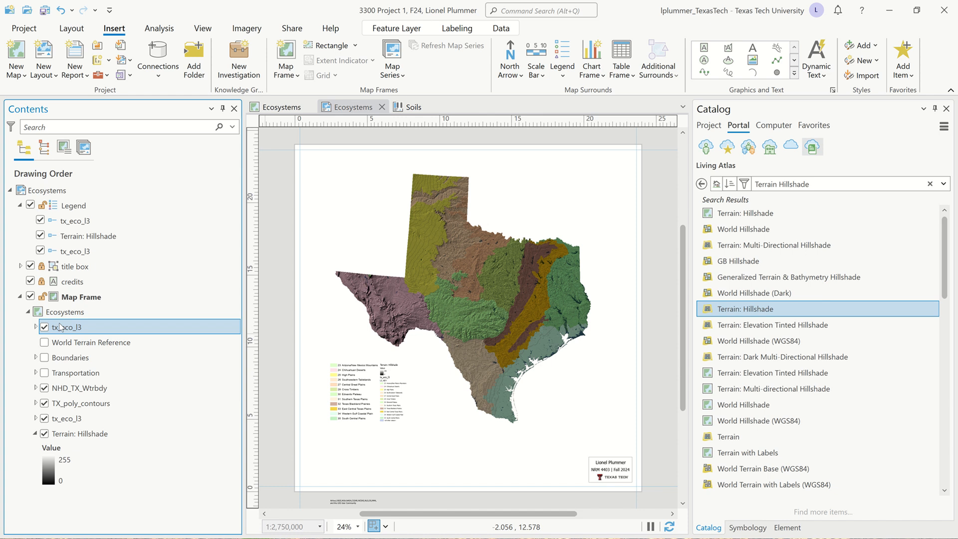
left_click_drag(54, 327, 90, 411)
- Set the layer blend of the upper tx_eco_l3 layer to Overlay
left_click(76, 418, "ctrl")
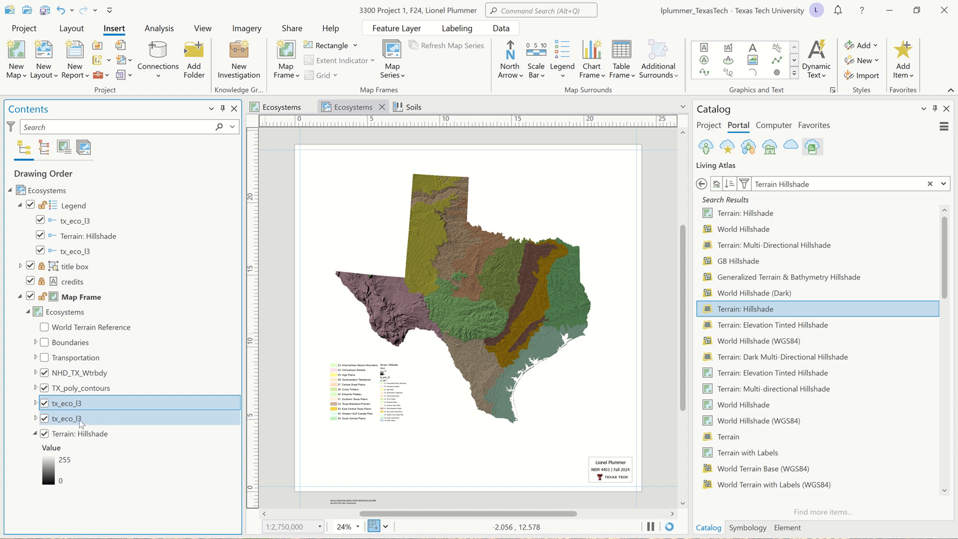
left_click(112, 403)
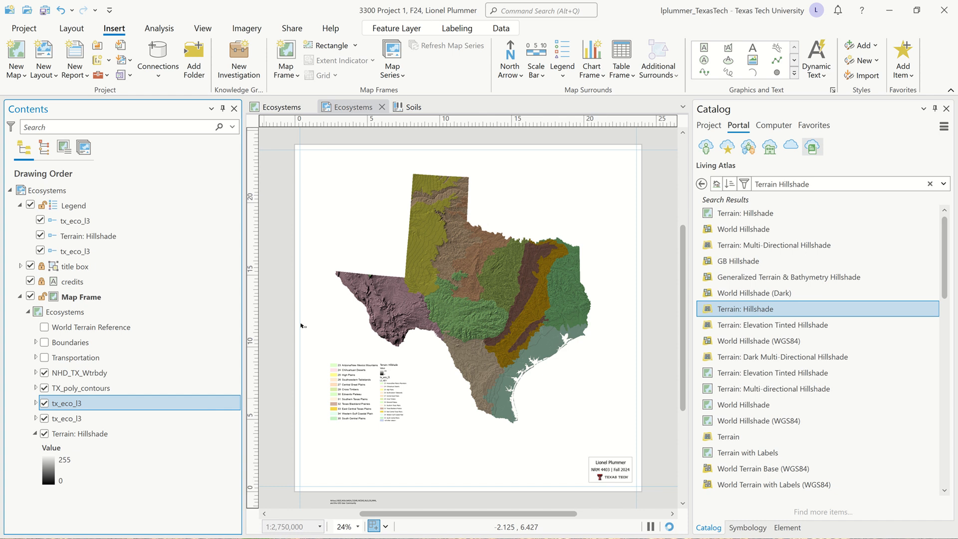
mouse_move(470, 1)
left_click(396, 29)
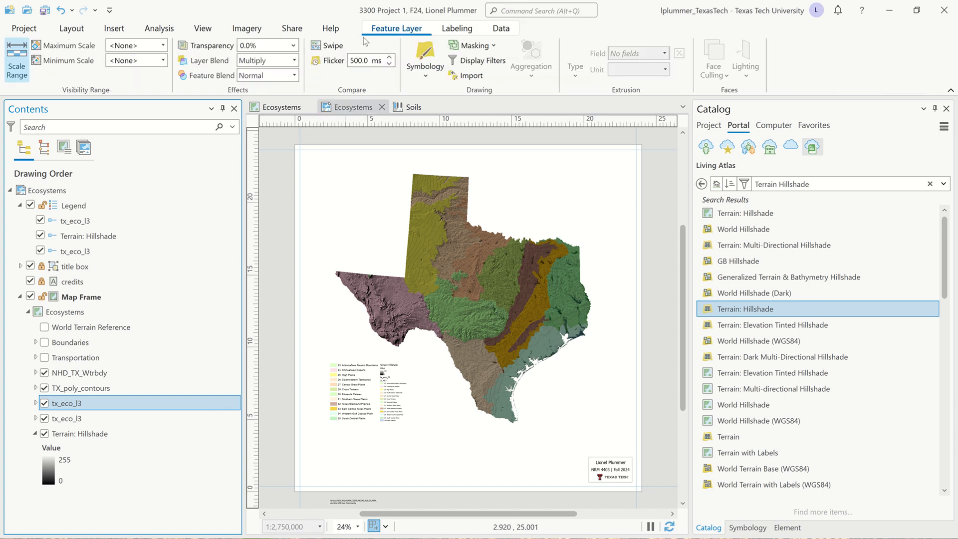
left_click(294, 60)
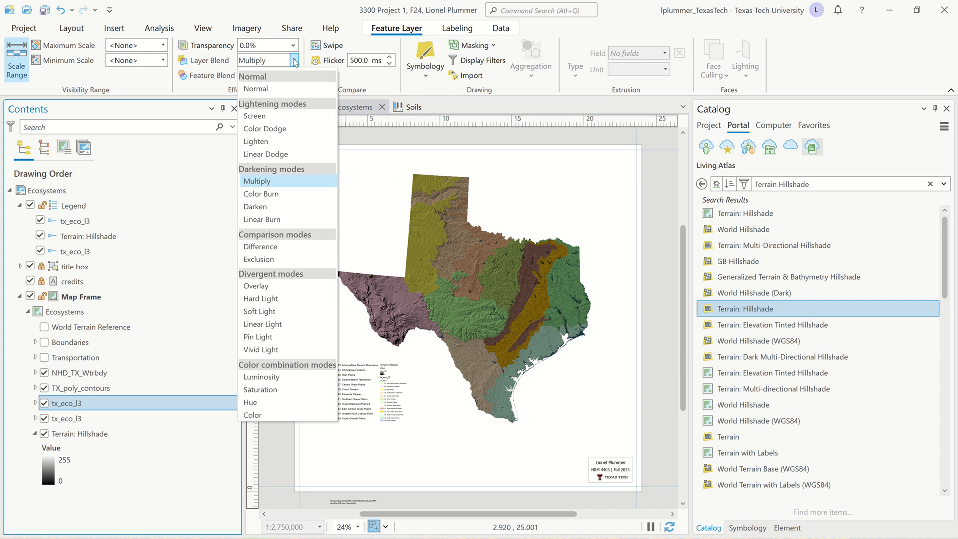
left_click(261, 286)
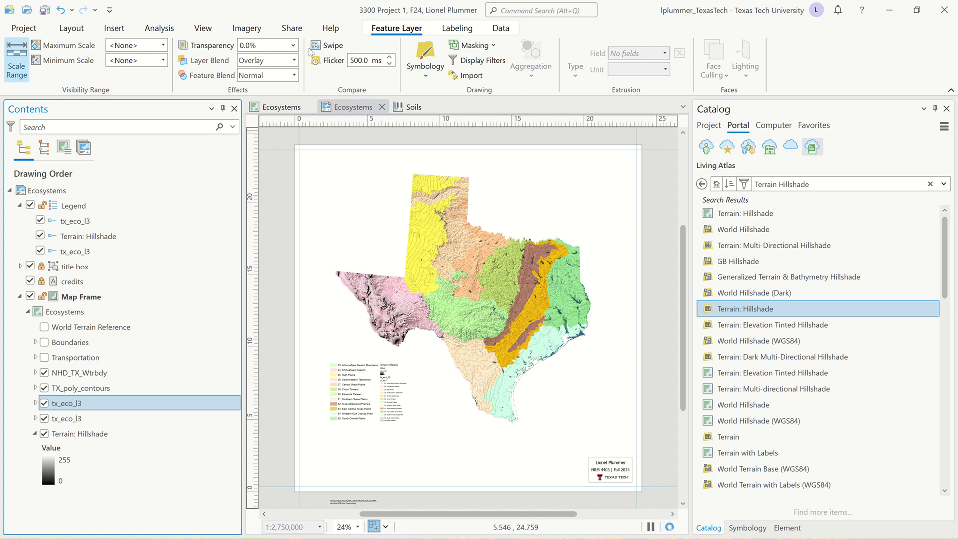
- Set the transparency of the upper tx_eco_l3 layer to 35%
left_click(269, 45)
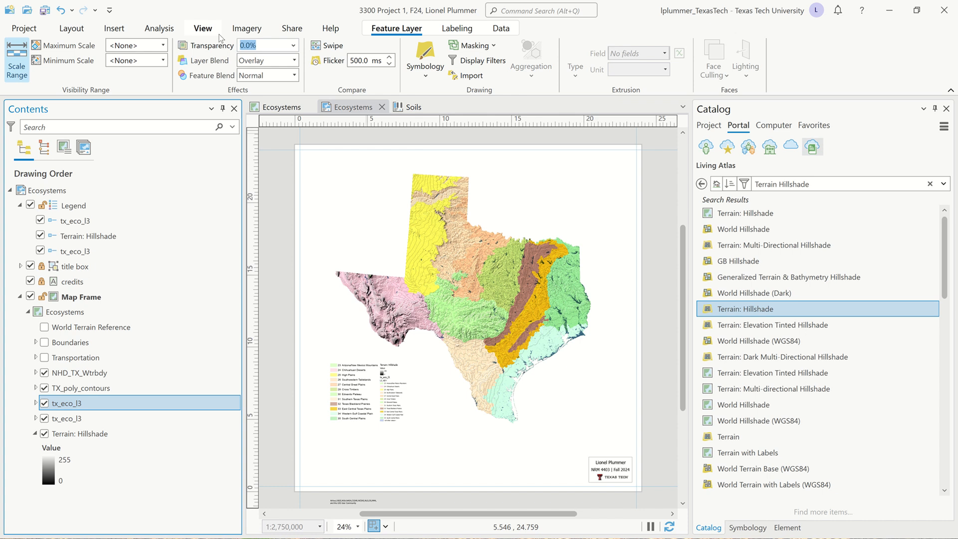
type("35")
key("Tab")
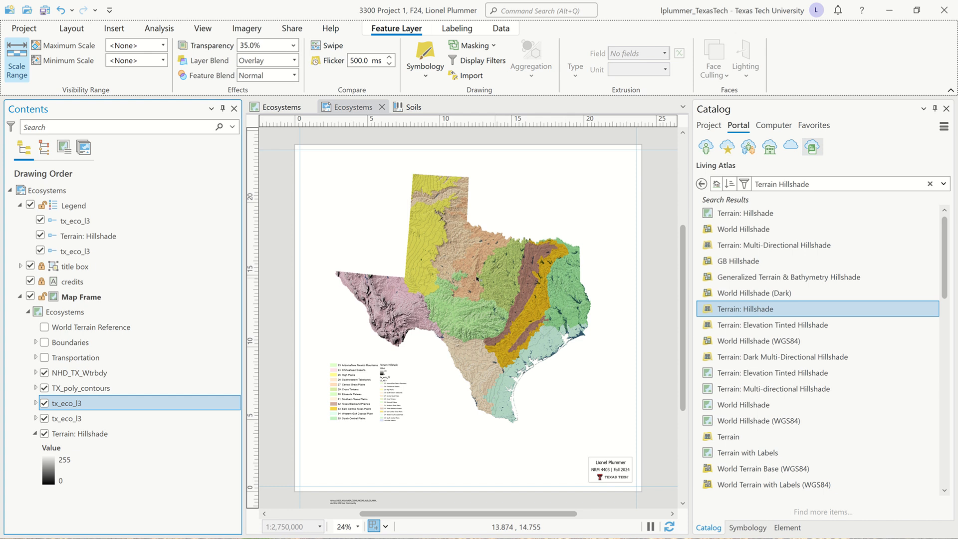
left_click(96, 418)
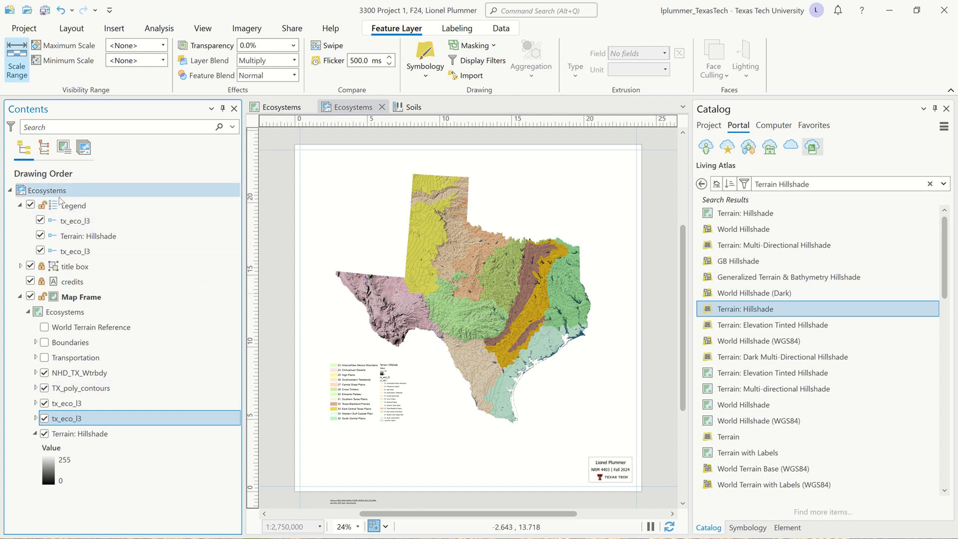
- Remove the Terrain: Hillshade and duplicate tx_eco_l3 items from the layout legend
double_click(57, 205)
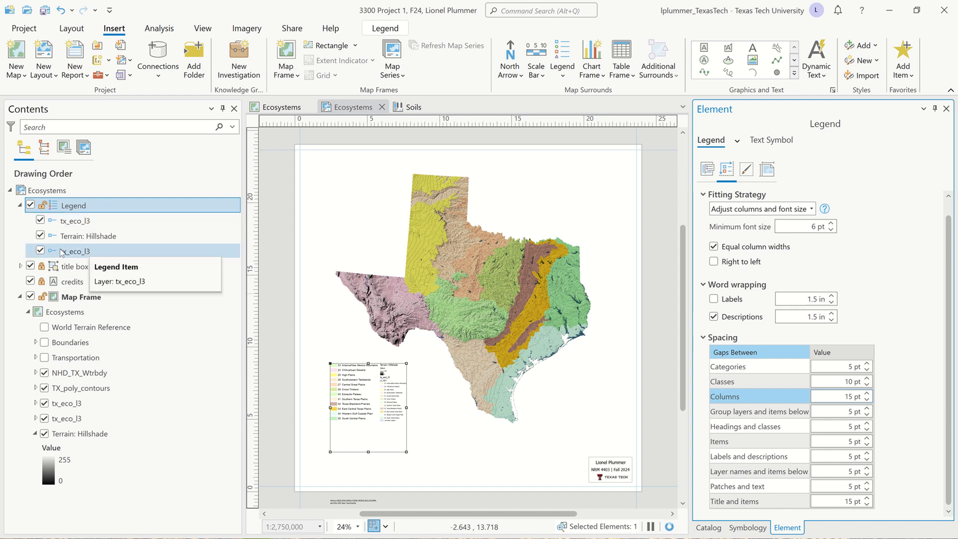
left_click(40, 250)
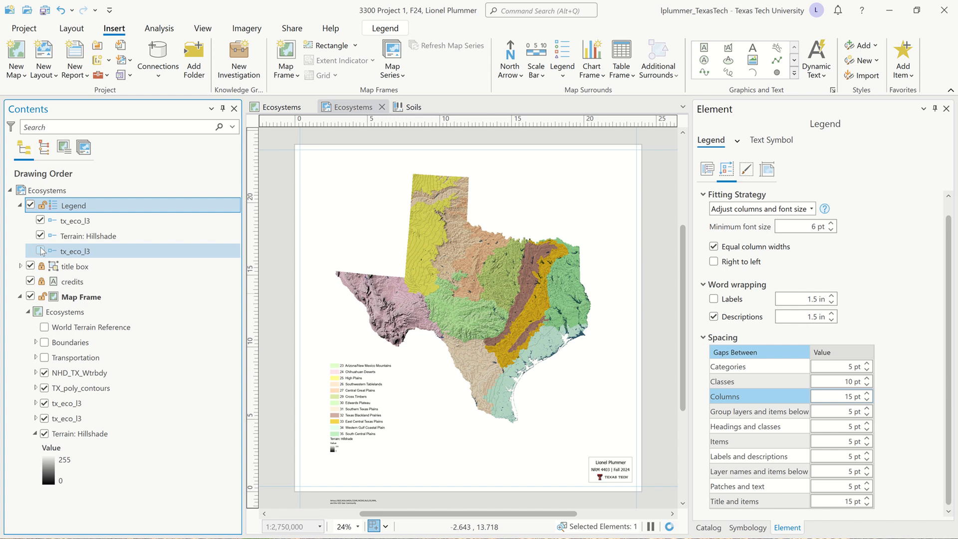
left_click(40, 251)
left_click(83, 236)
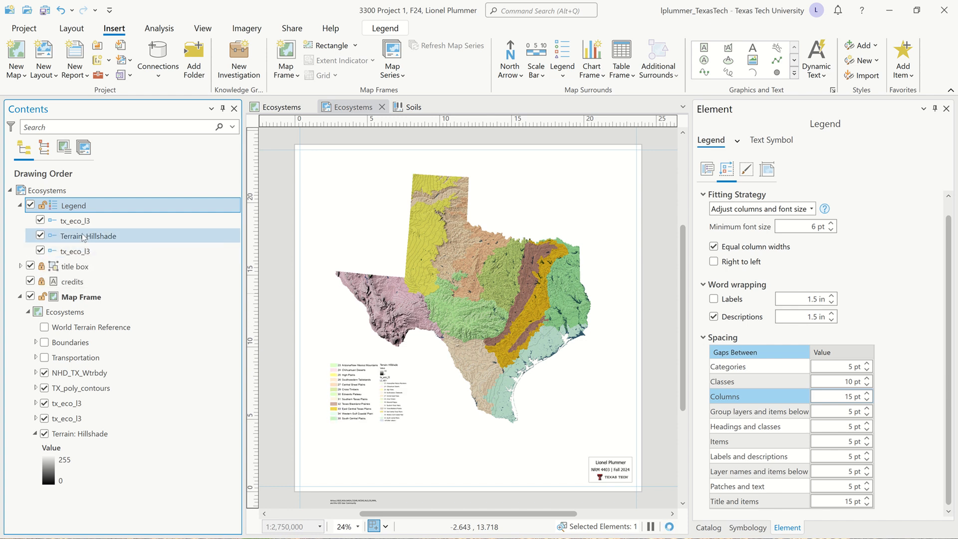
left_click(82, 252, "ctrl")
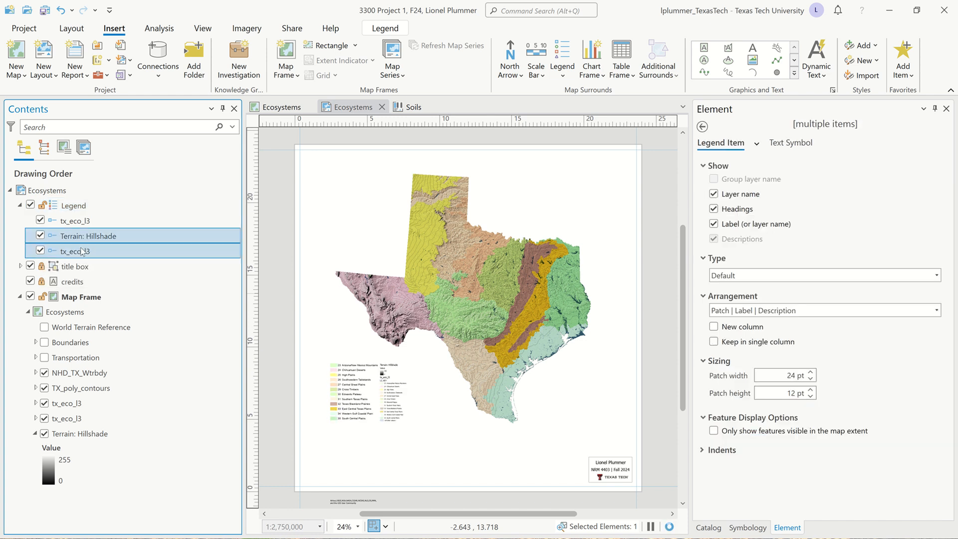
right_click(82, 252)
left_click(87, 253)
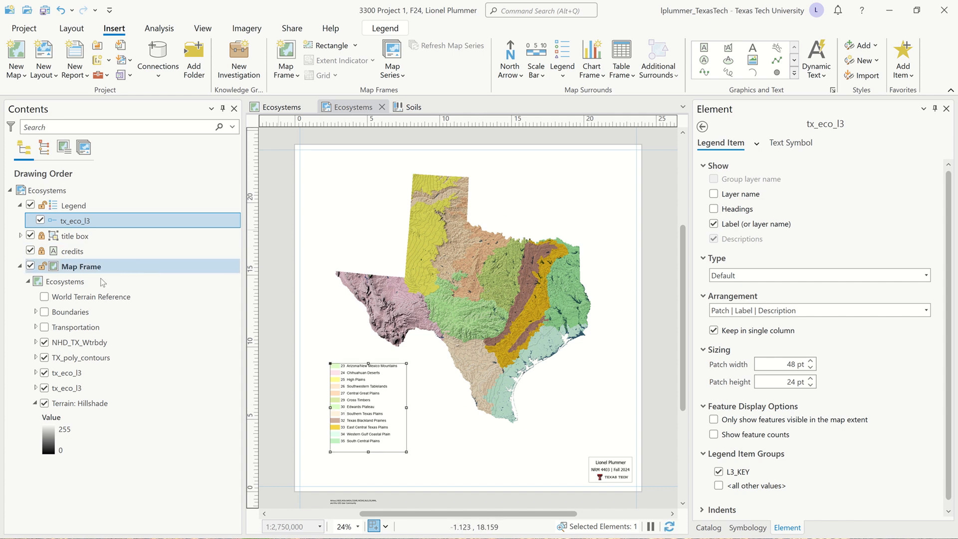
- Turn on the Boundaries group with the Tx_Bndry_HighDetail_USDA and TexasCities layers switched off, leaving only GU_CountyOrEquivalent drawn
left_click(35, 312)
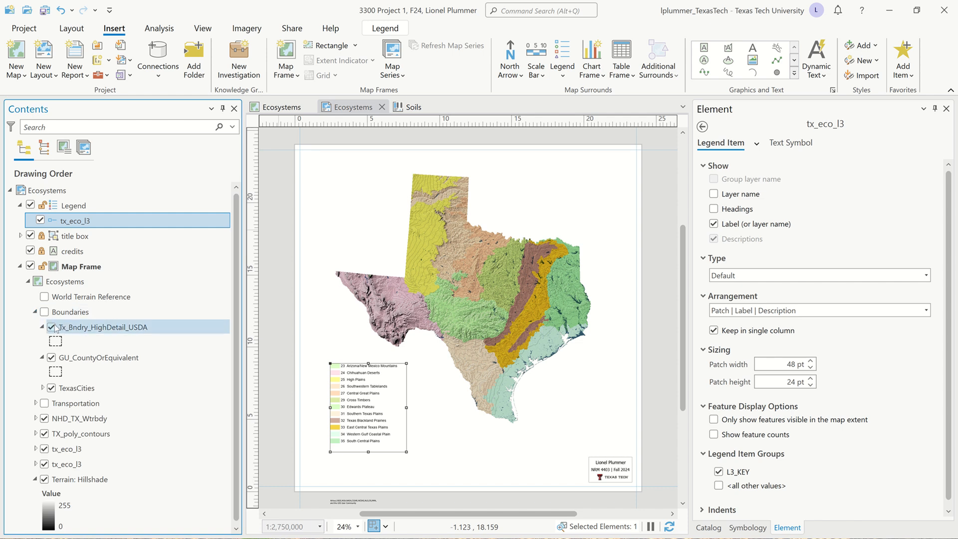
left_click(51, 327)
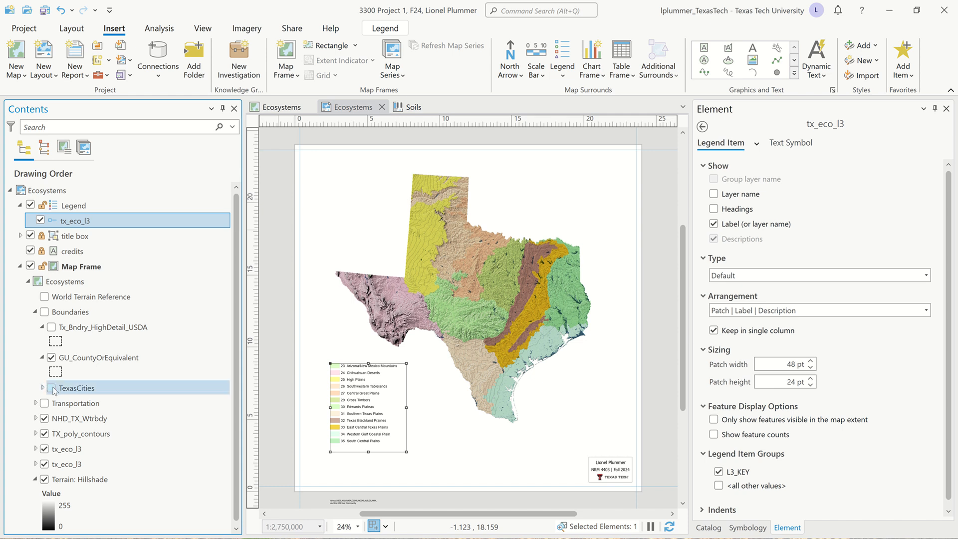
left_click(53, 388)
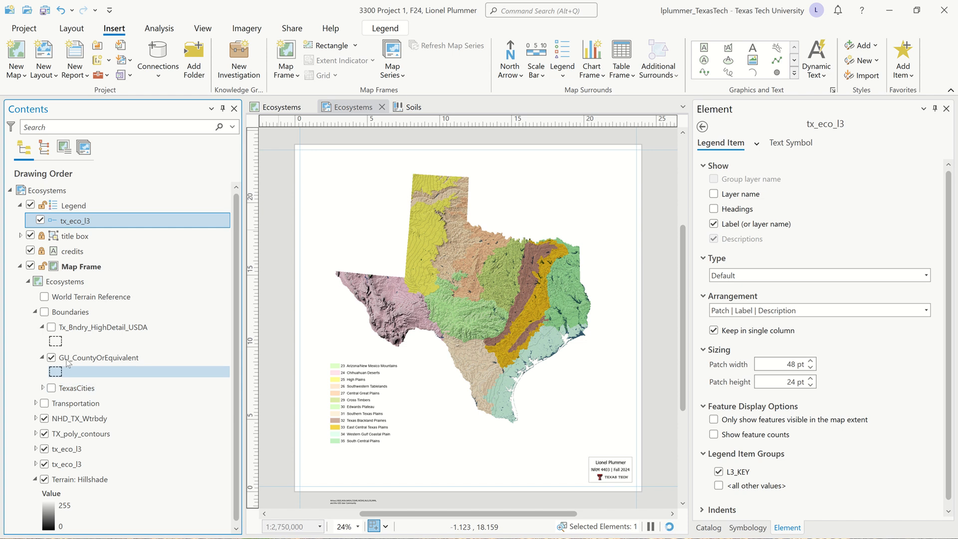
left_click(43, 312)
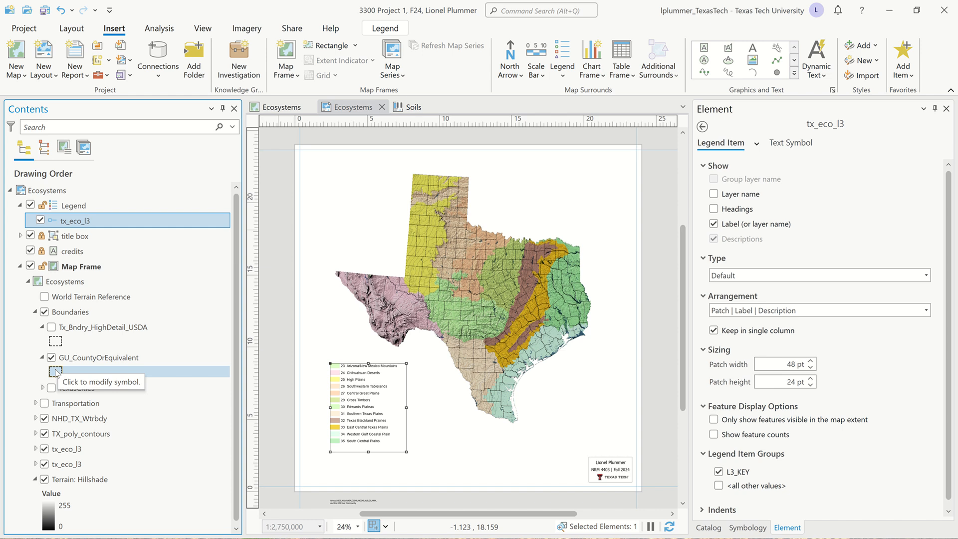
- Set the outline width of the GU_CountyOrEquivalent polygon symbol to 0.5 pt
left_click(56, 372)
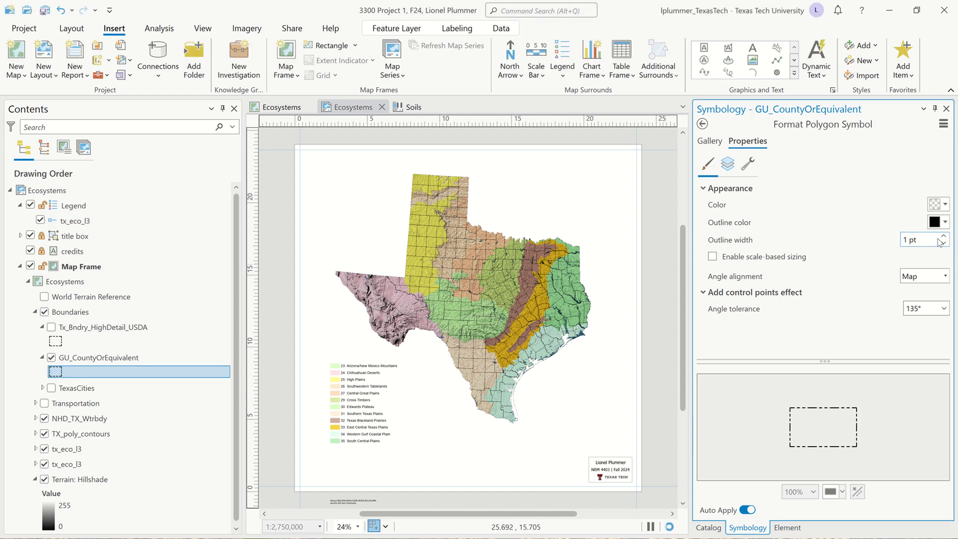
left_click_drag(924, 240, 843, 239)
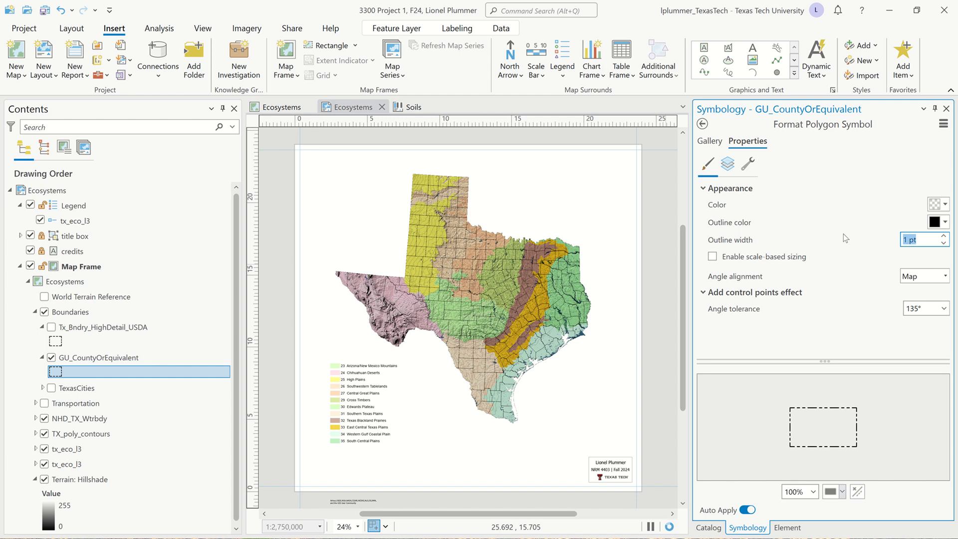
key("BackSpace")
type(".5")
key("Tab")
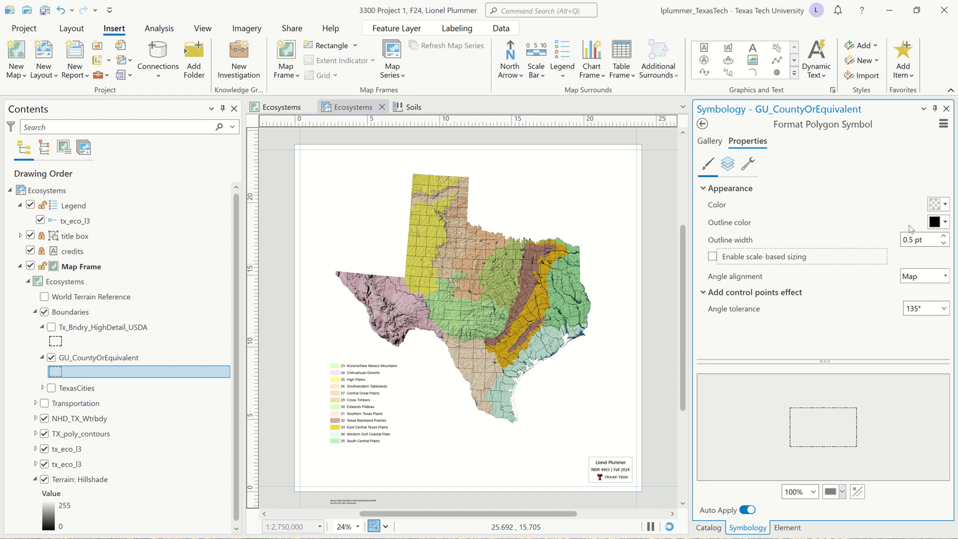
- Change the GU_CountyOrEquivalent outline color to dark gray and collapse the Boundaries group in the layer list
left_click(946, 223)
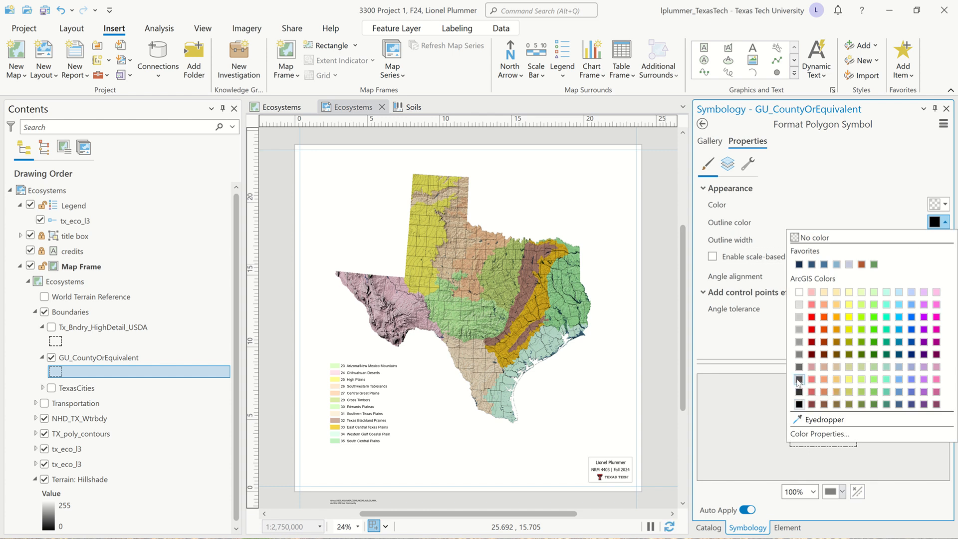
left_click(799, 380)
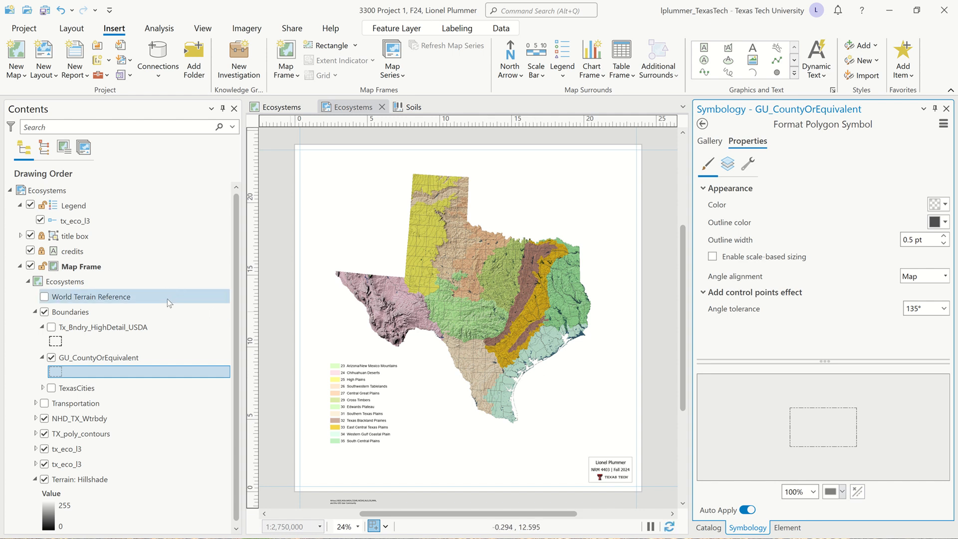
left_click(43, 358)
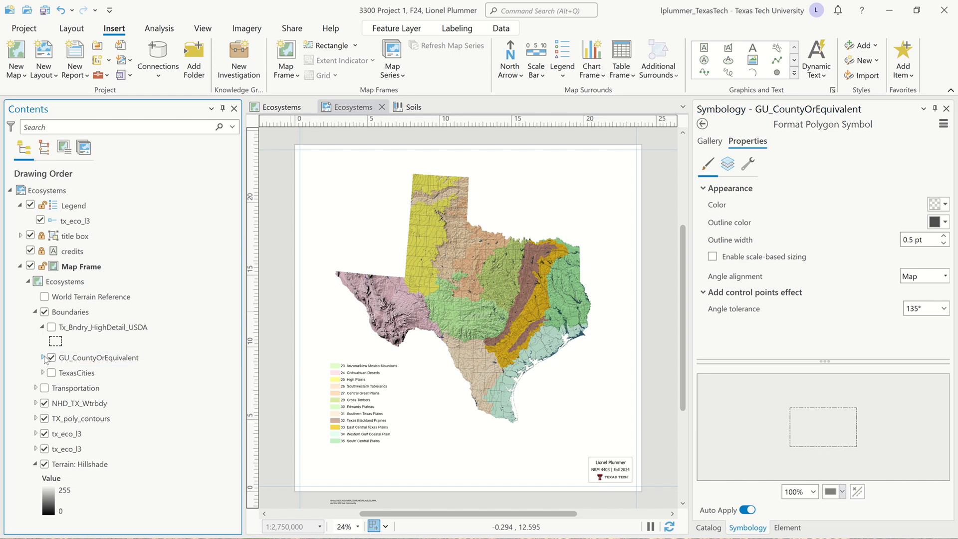
left_click(33, 314)
left_click(35, 312)
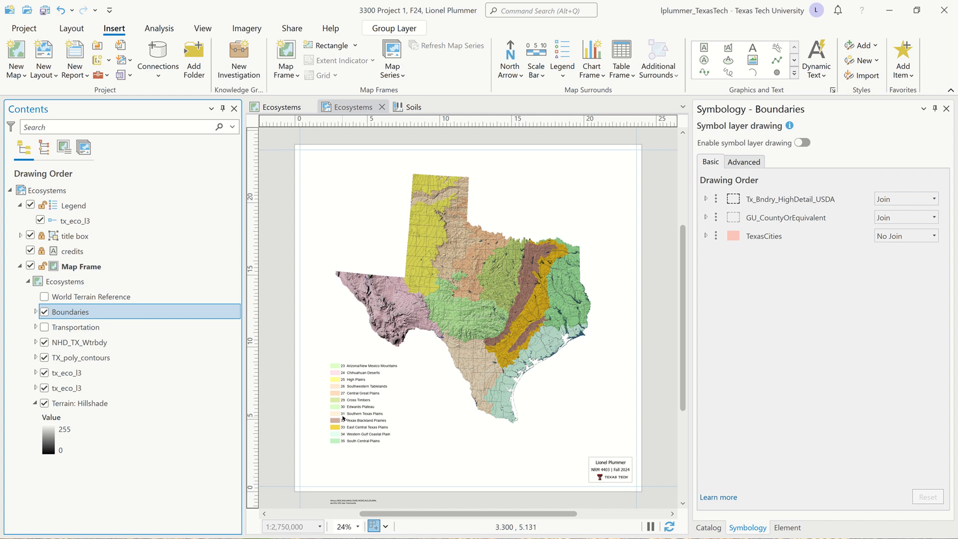
- Label the lower tx_eco_l3 layer using the NA_L3CODE field
left_click(112, 388)
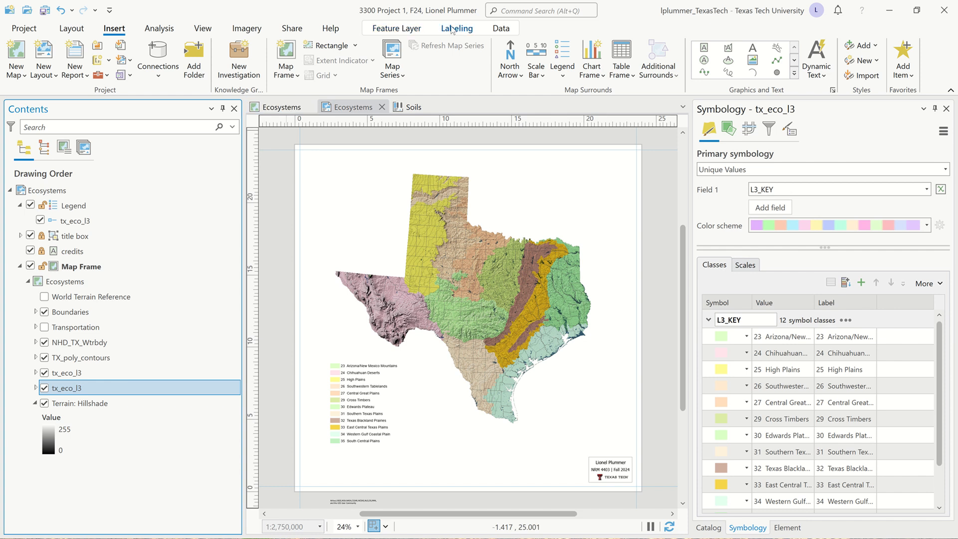
left_click(452, 30)
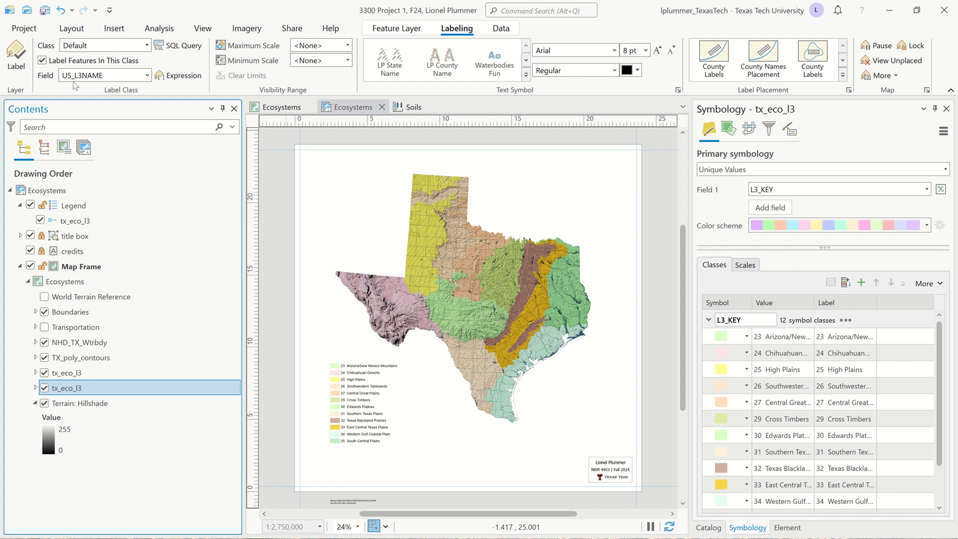
left_click(147, 75)
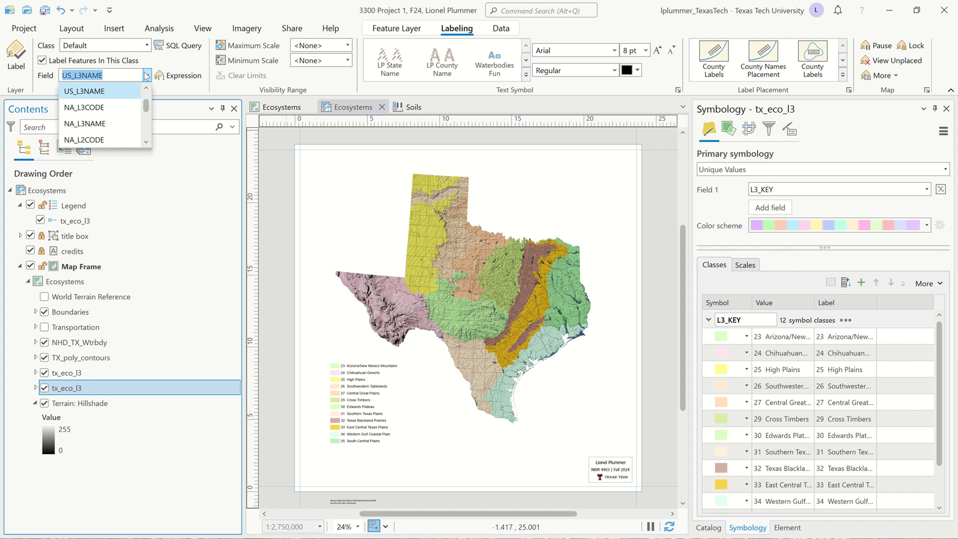
left_click(109, 107)
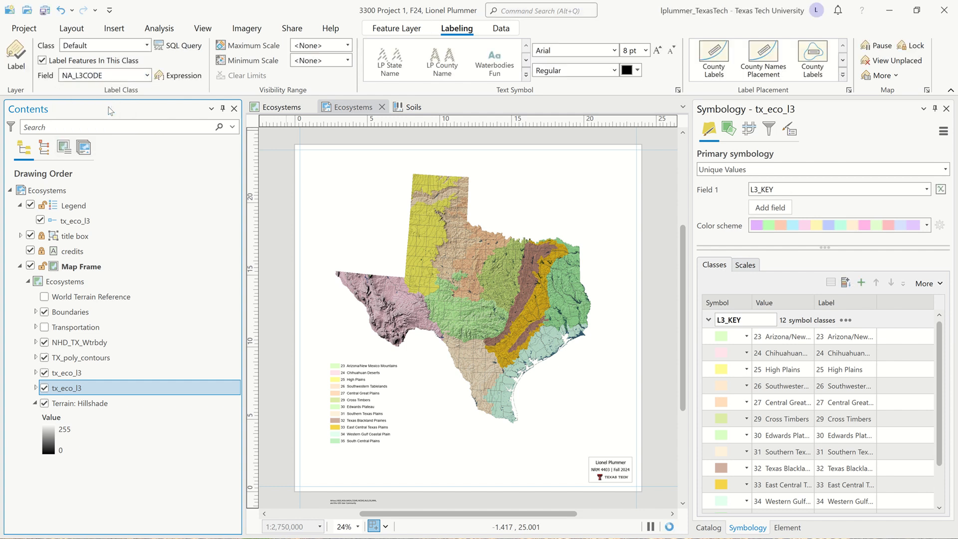
left_click(18, 60)
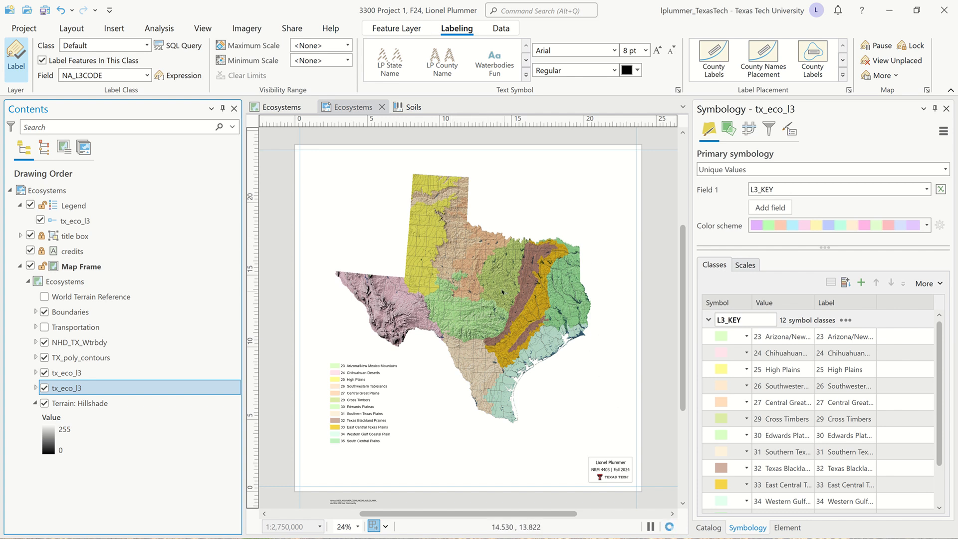
- Set the label font size of the lower tx_eco_l3 layer to 16 pt
scroll(500, 260, "up", 3)
scroll(500, 259, "up", 3)
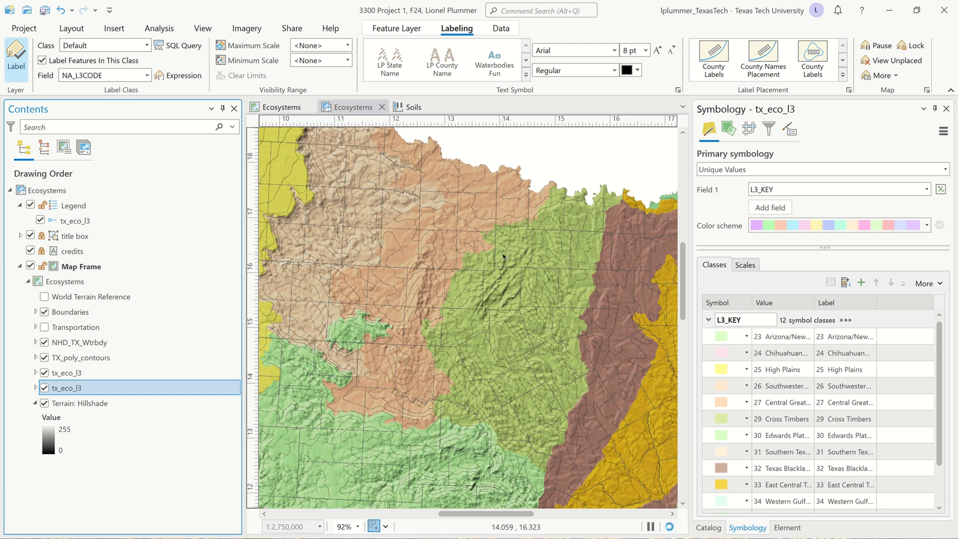
scroll(503, 257, "up", 2)
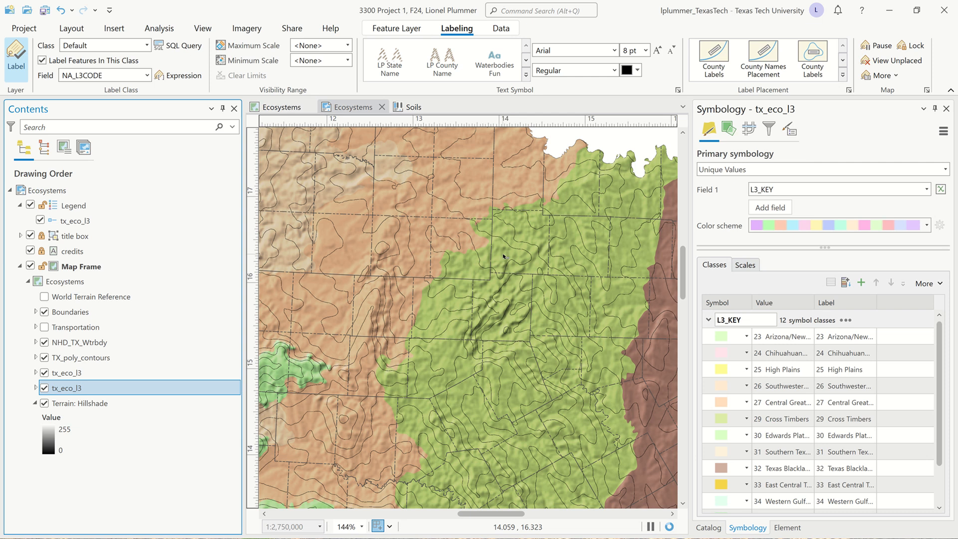
scroll(503, 256, "down", 2)
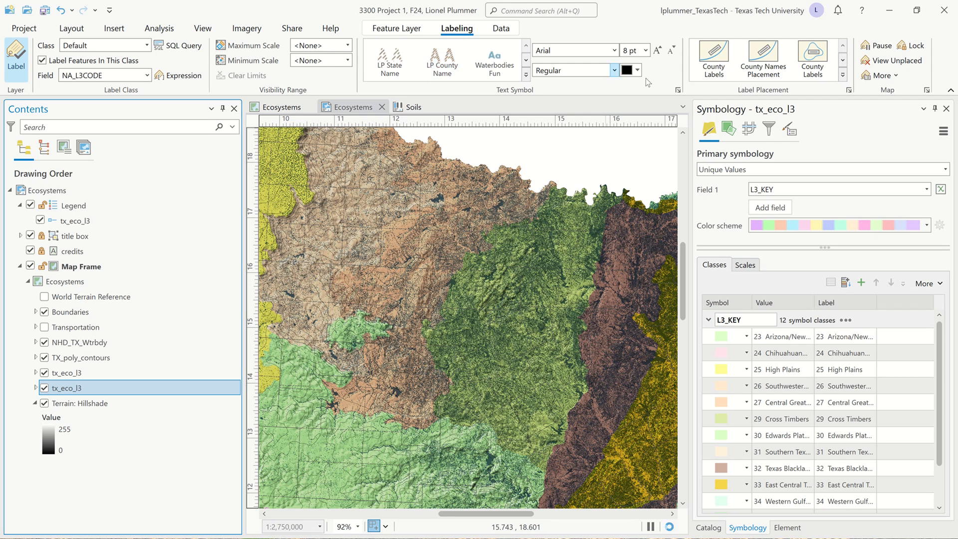
left_click(646, 51)
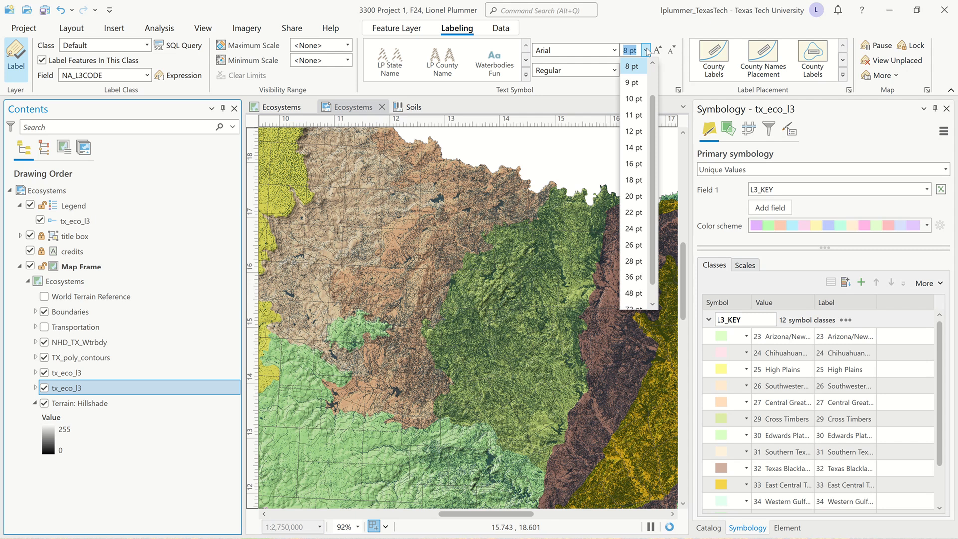
left_click(642, 163)
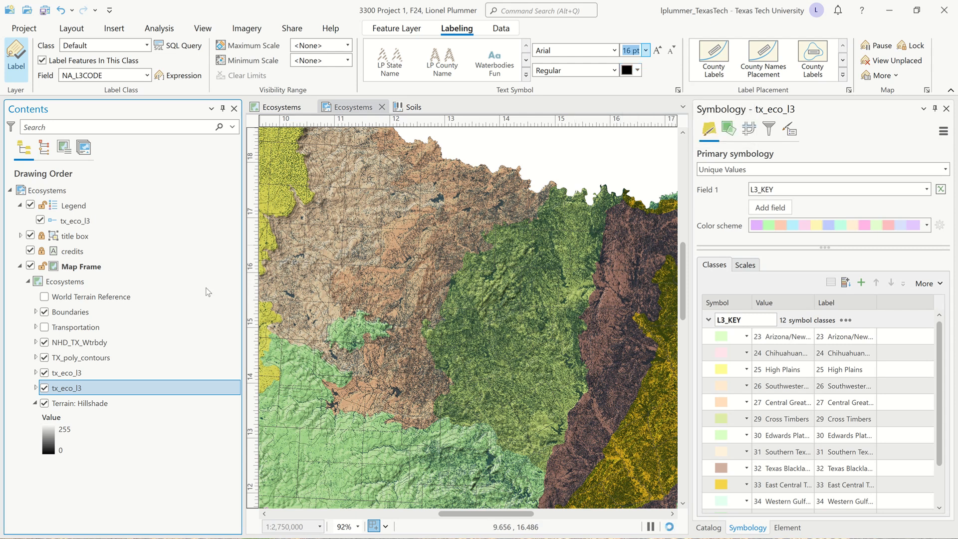
- Give the labels of the lower tx_eco_l3 layer a white halo symbol in the label class symbol properties
right_click(70, 392)
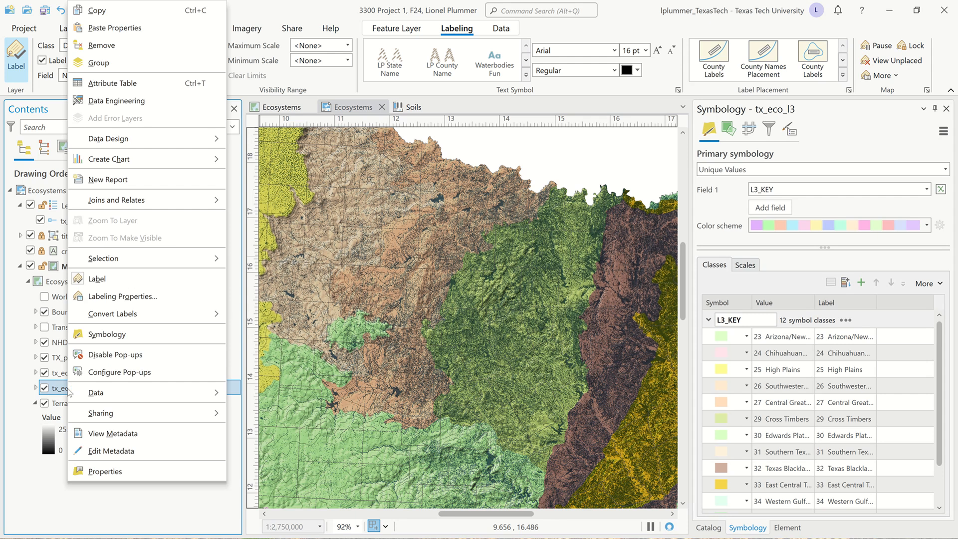
left_click(141, 296)
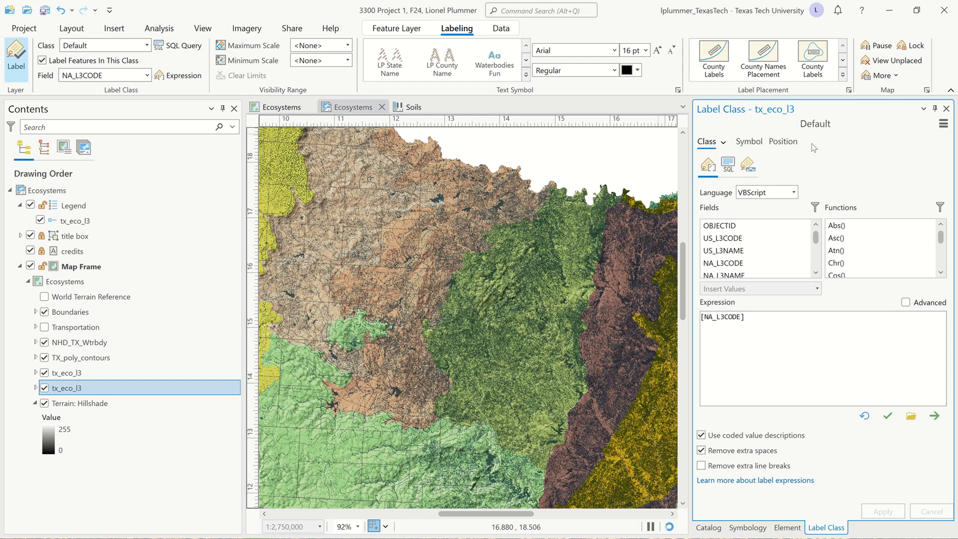
left_click(749, 142)
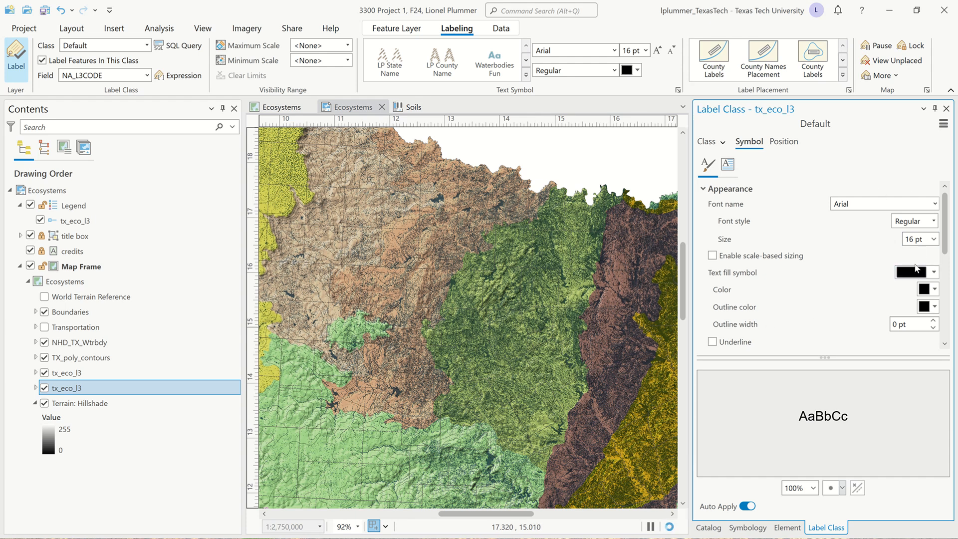
scroll(916, 269, "down", 2)
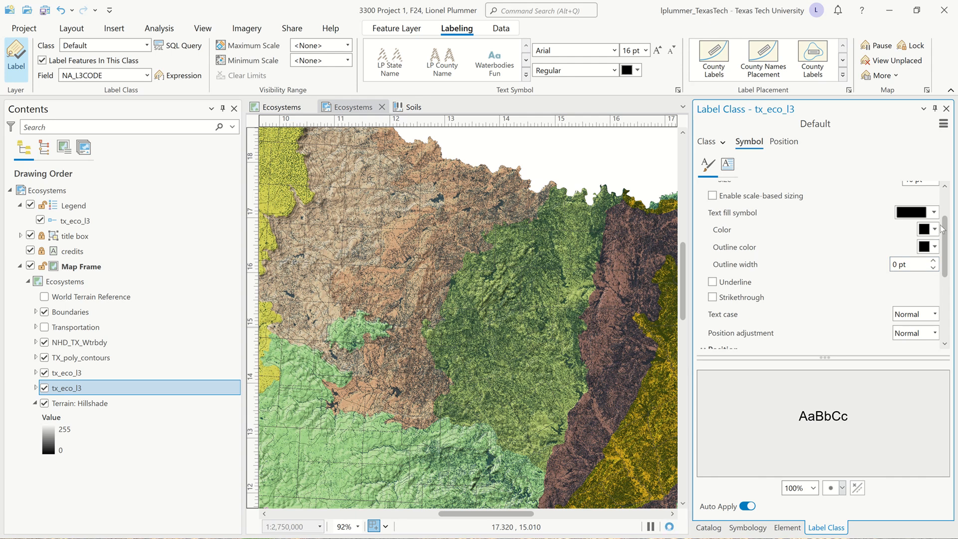
scroll(821, 257, "down", 4)
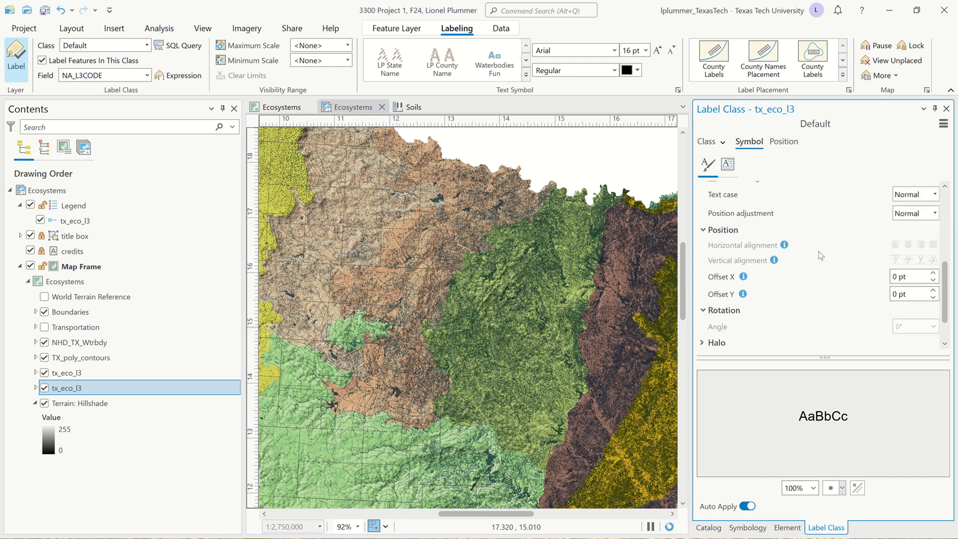
scroll(821, 256, "down", 1)
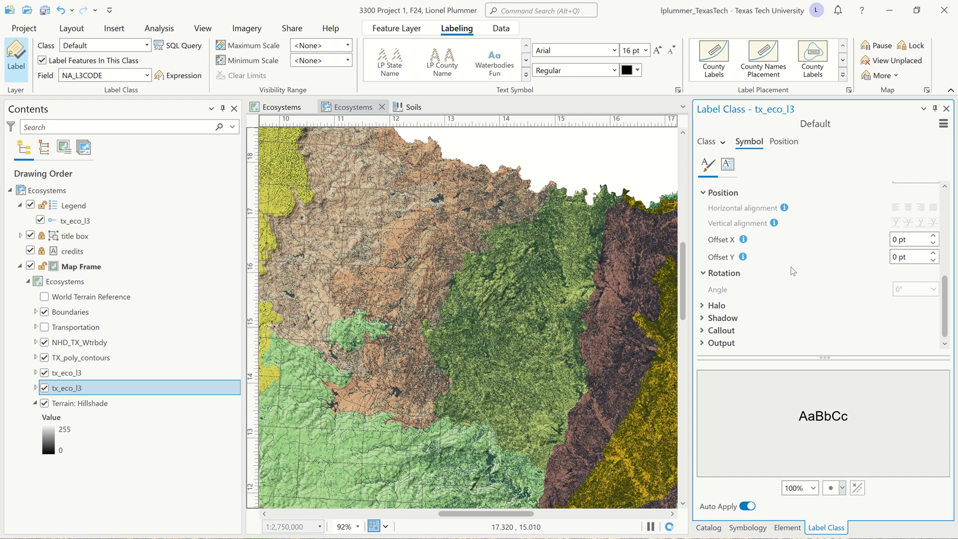
left_click(703, 307)
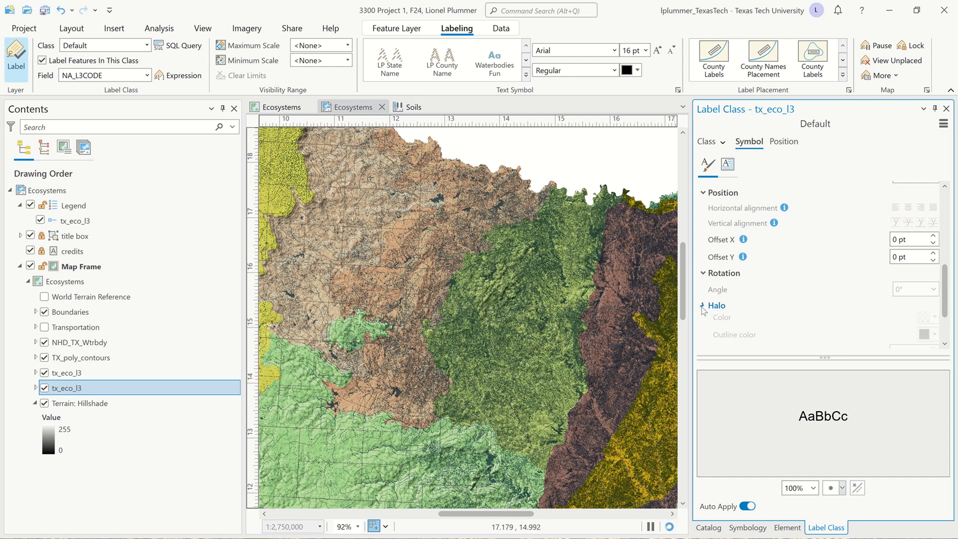
scroll(702, 307, "down", 2)
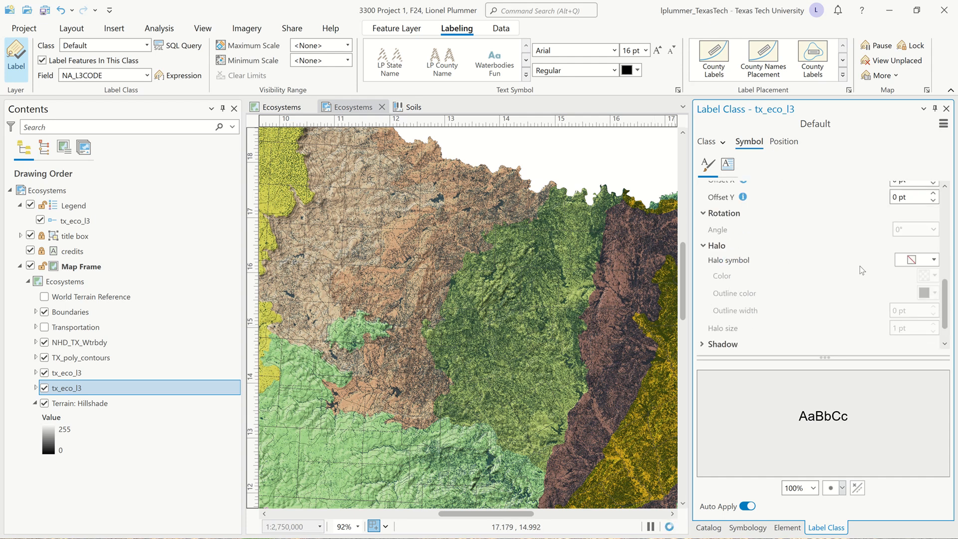
left_click(933, 260)
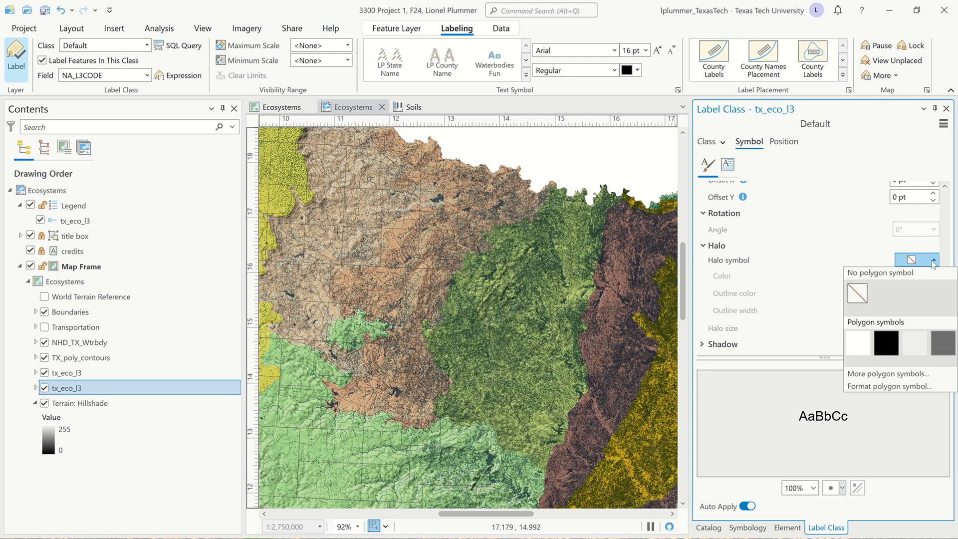
left_click(858, 345)
scroll(857, 346, "down", 1)
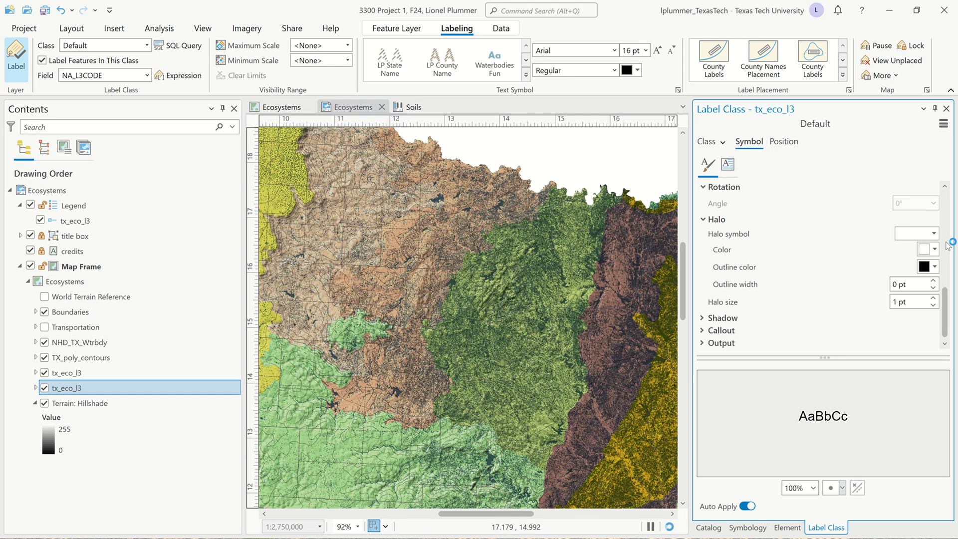
- Set the label halo's outline color to white and its halo size to 0.4 pt
left_click(934, 267)
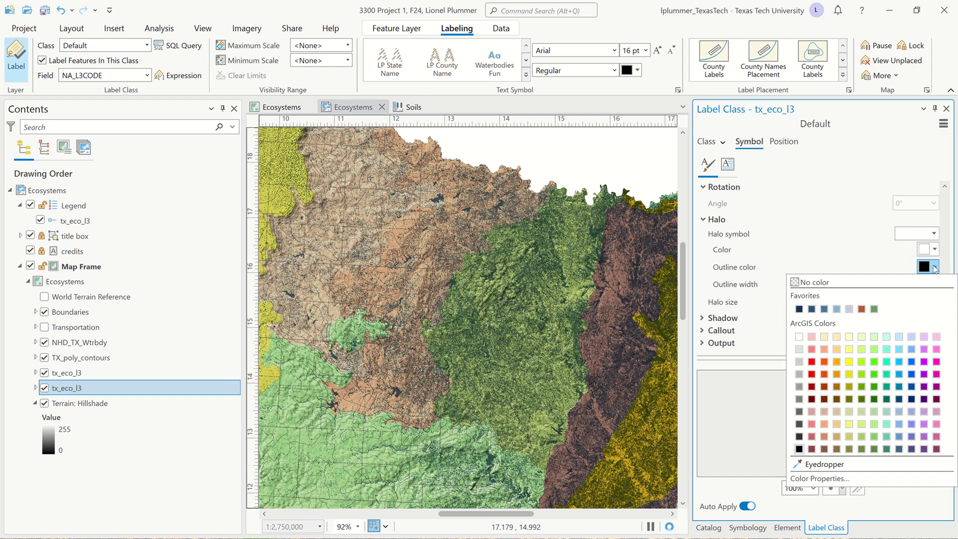
left_click(798, 337)
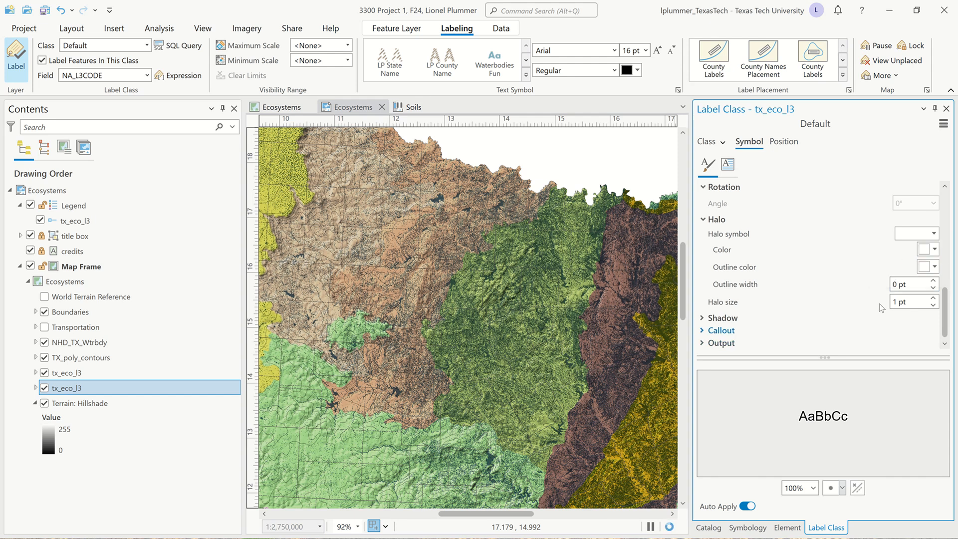
left_click(916, 299)
key("BackSpace")
type(".4")
key("Tab")
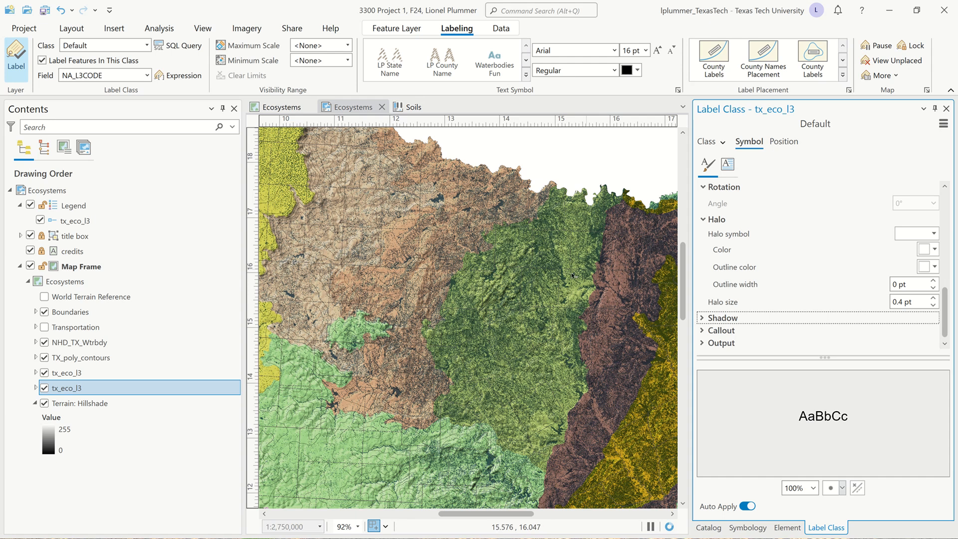
scroll(573, 274, "down", 3)
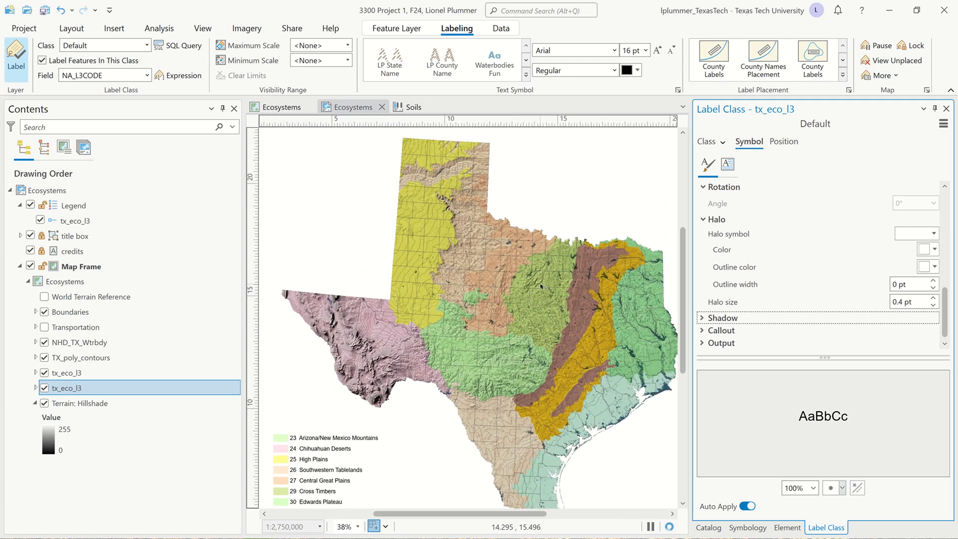
- Turn off the NHD_TX_Wtrbdy layer in the Ecosystems map frame
scroll(541, 287, "down", 2)
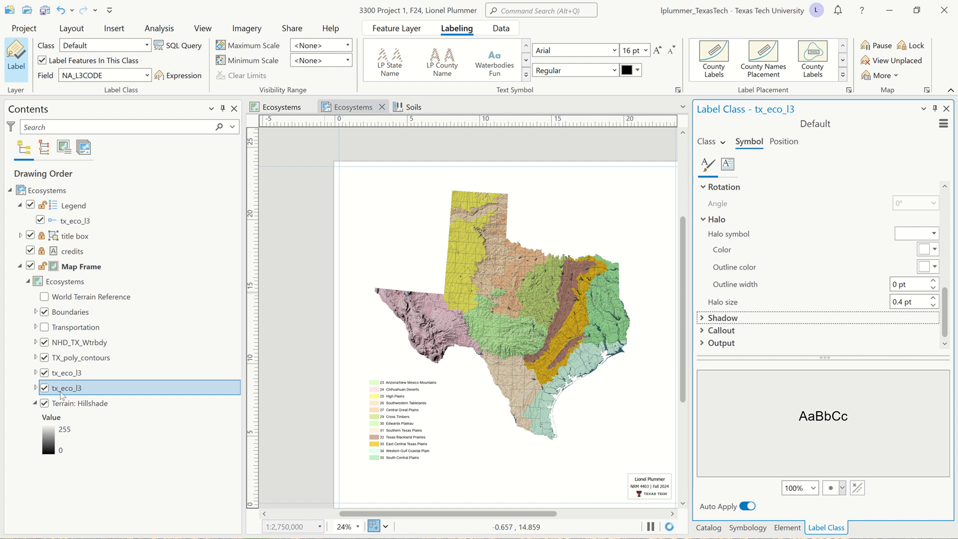
left_click(45, 343)
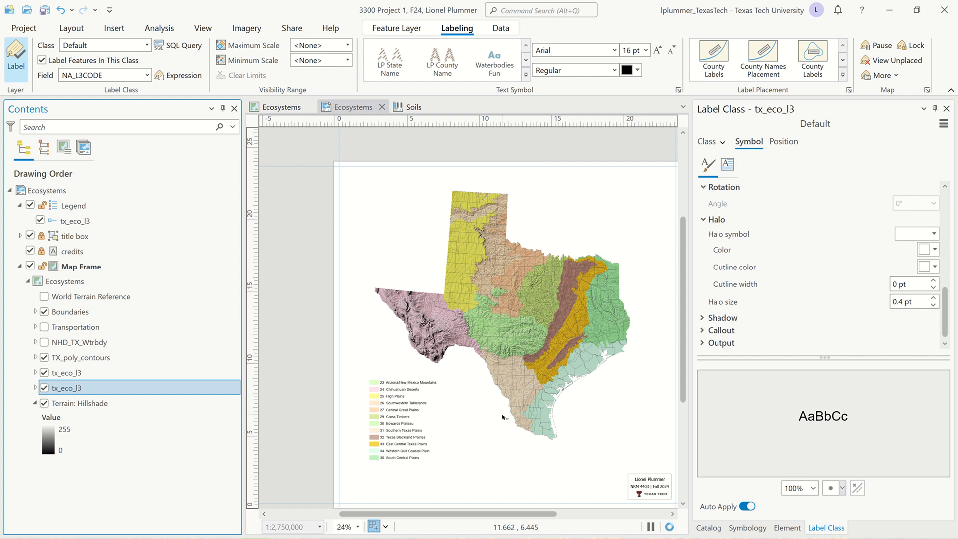
mouse_move(429, 5)
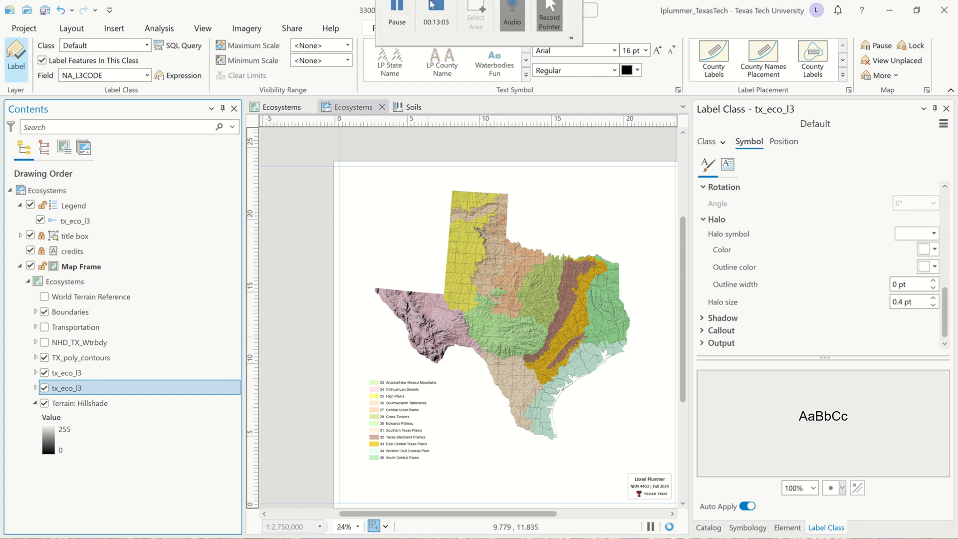
left_click(402, 22)
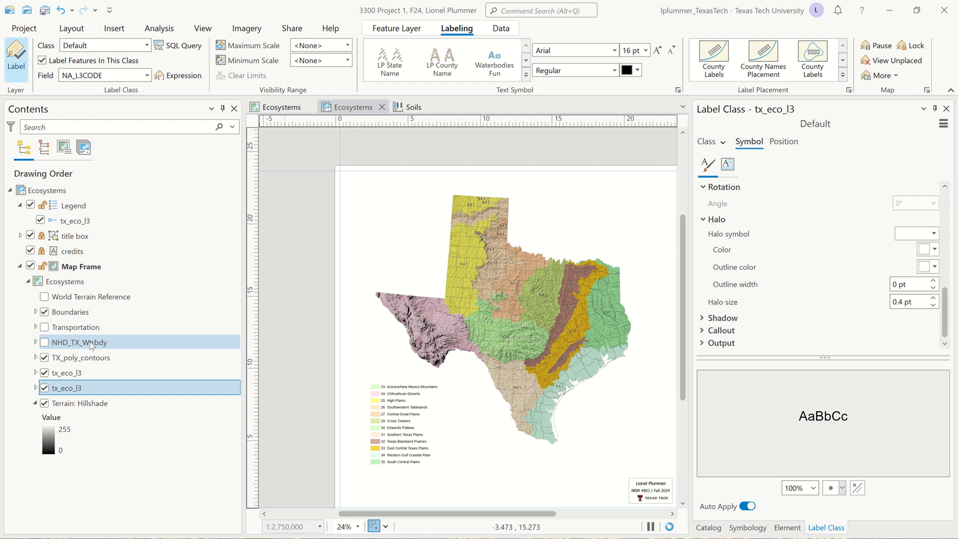
- Compare the map's ecoregion labels with the legend codes and check the code fields in the lower tx_eco_l3 layer's attribute table
scroll(454, 268, "up", 4)
scroll(474, 268, "up", 3)
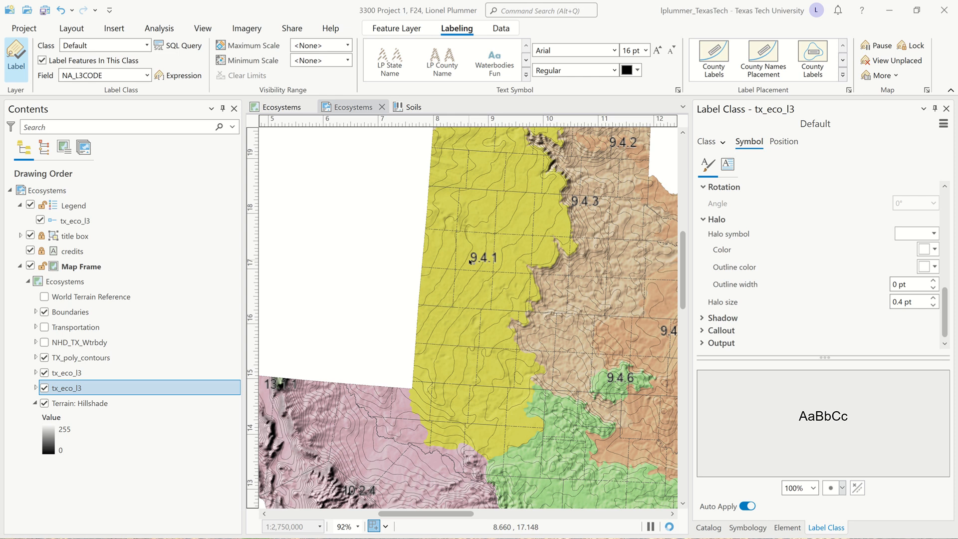
scroll(470, 261, "down", 7)
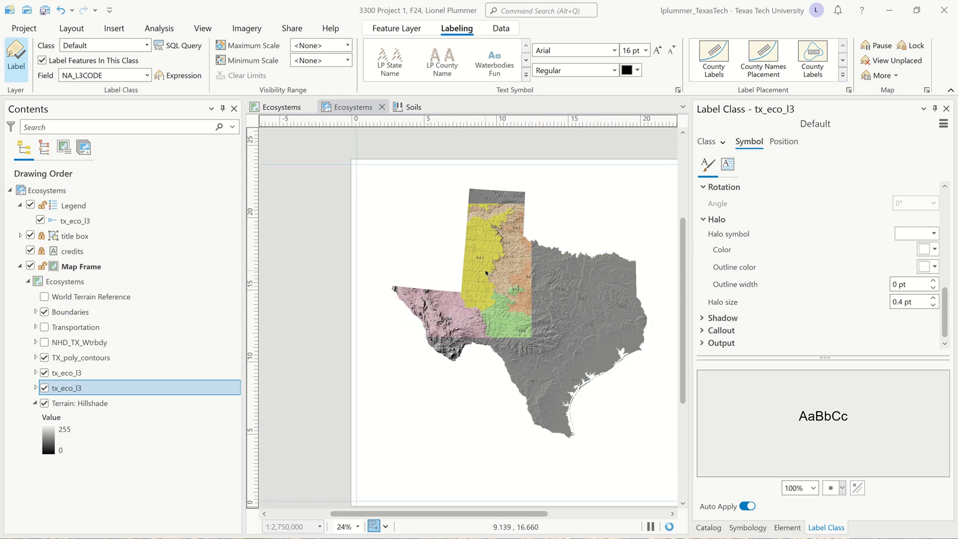
scroll(432, 358, "up", 4)
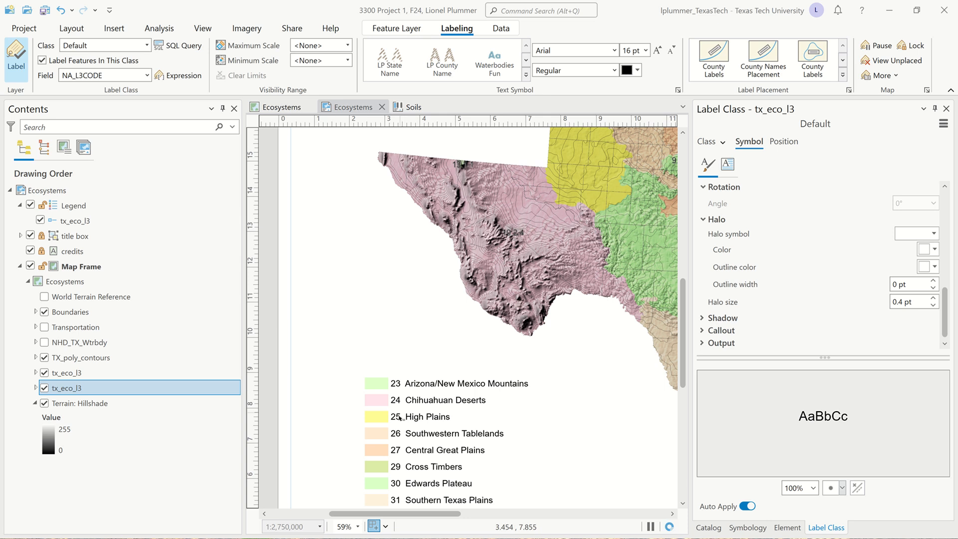
scroll(393, 436, "down", 4)
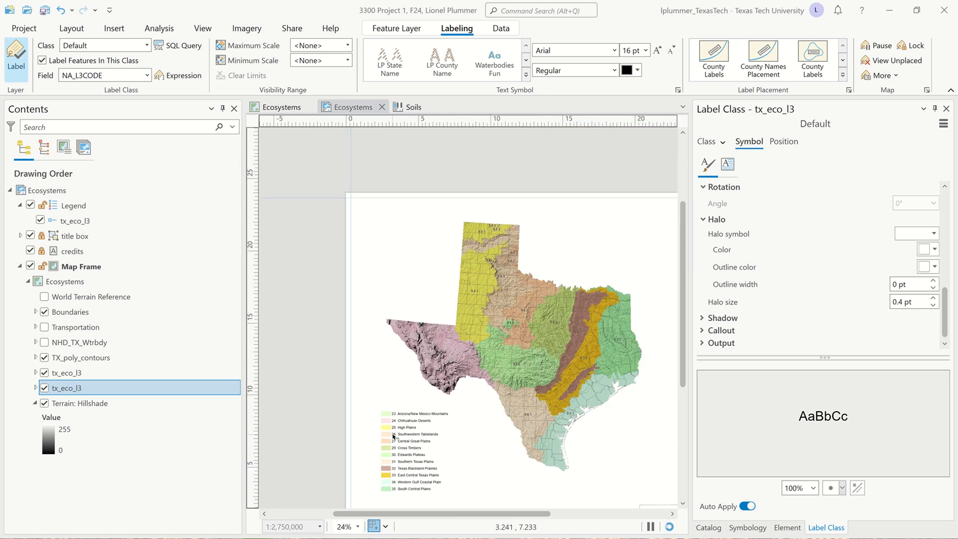
right_click(100, 388)
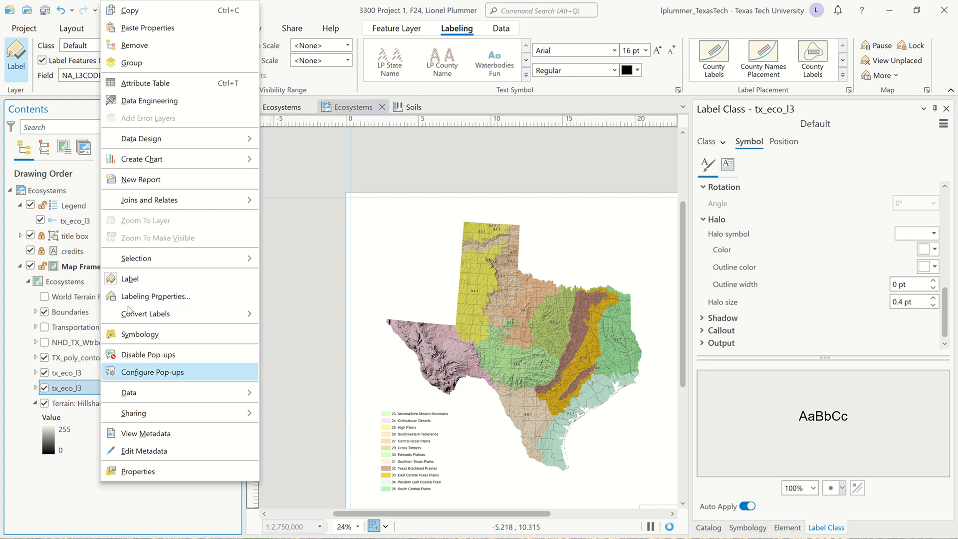
left_click(224, 84)
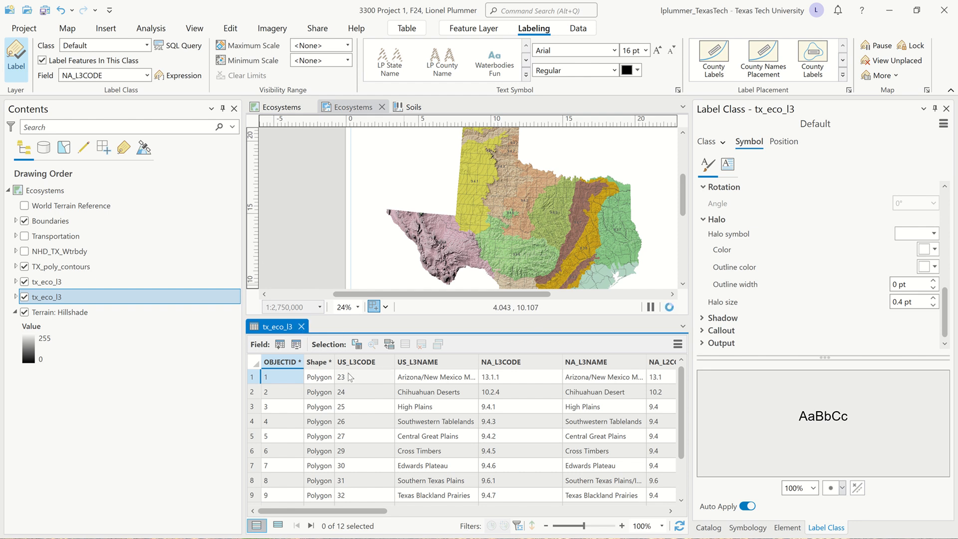
left_click(301, 327)
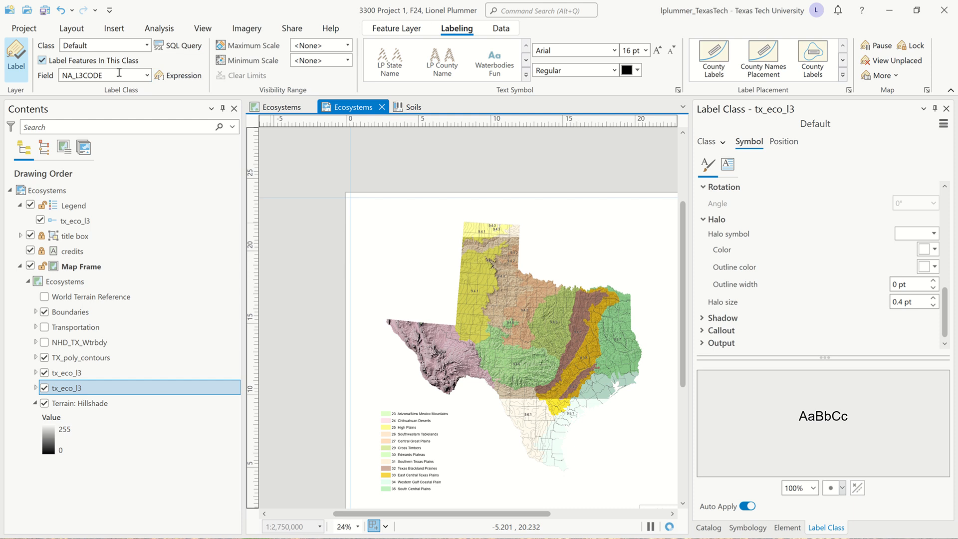
- Switch the label field of the lower tx_eco_l3 layer to US_L3CODE
left_click(146, 75)
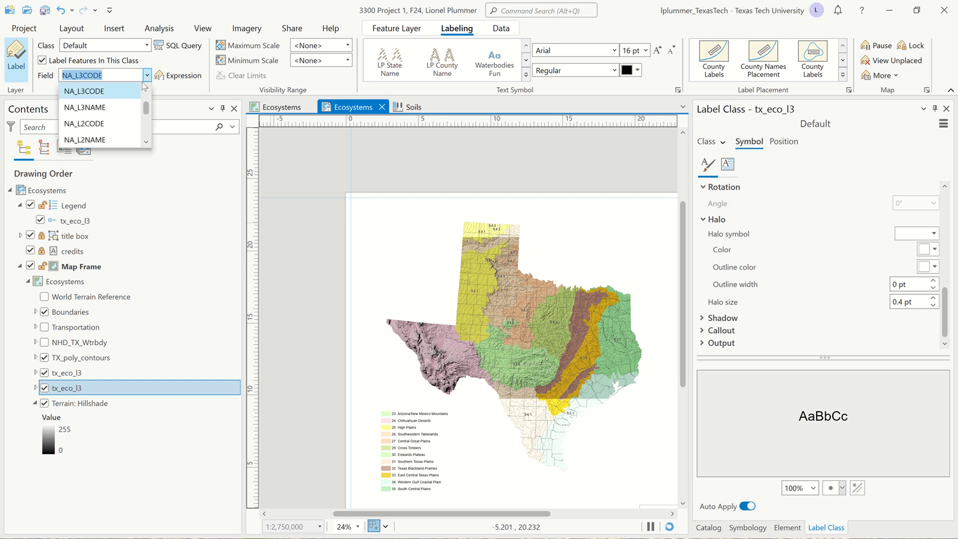
scroll(140, 107, "up", 1)
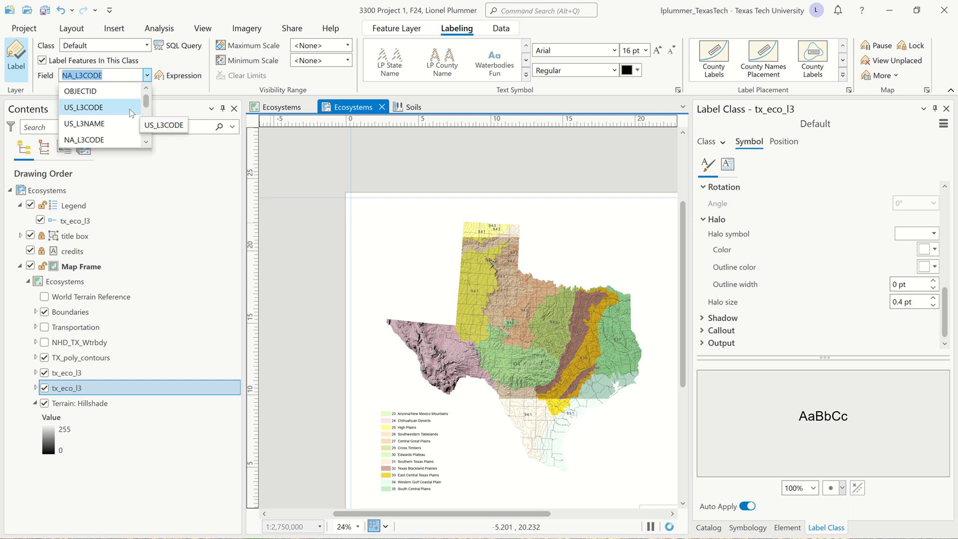
left_click(121, 105)
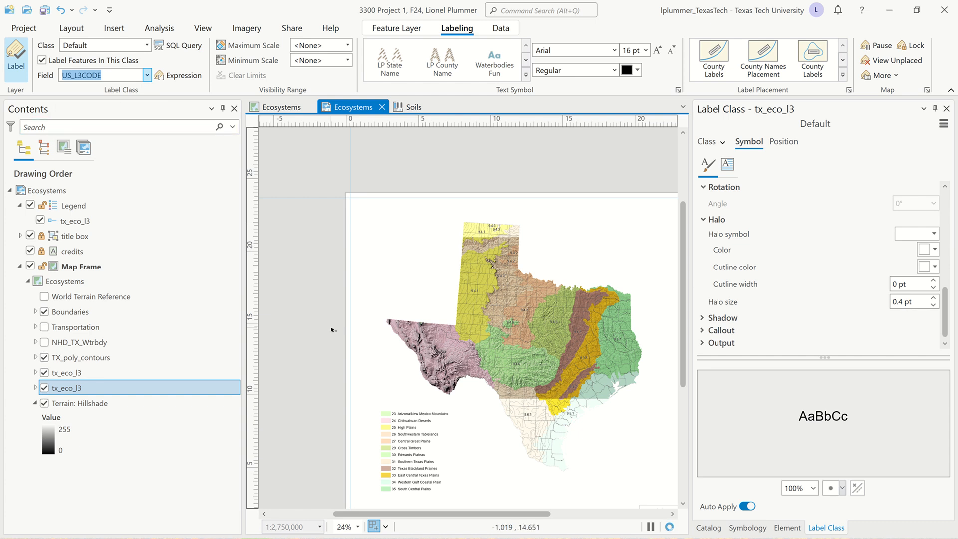
left_click_drag(370, 347, 341, 317)
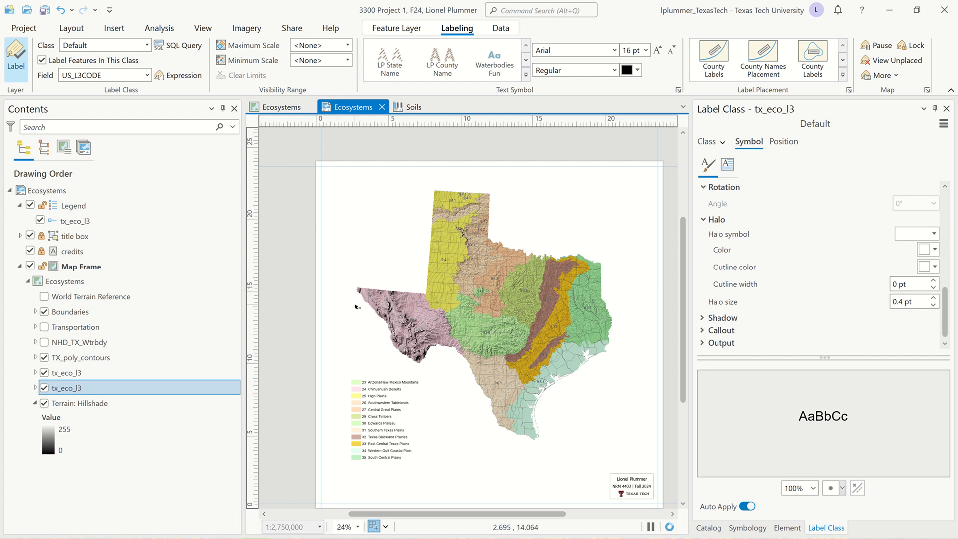
mouse_move(545, 11)
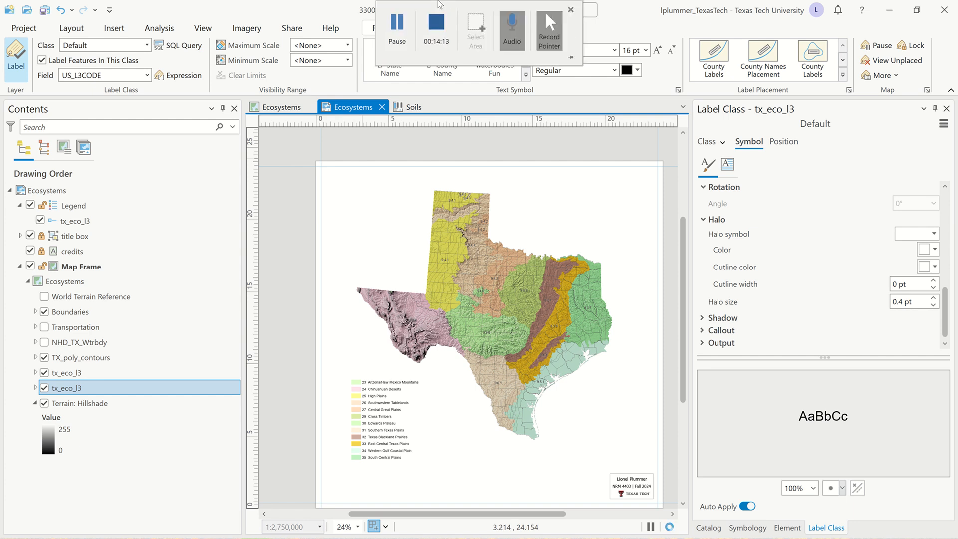
left_click(401, 28)
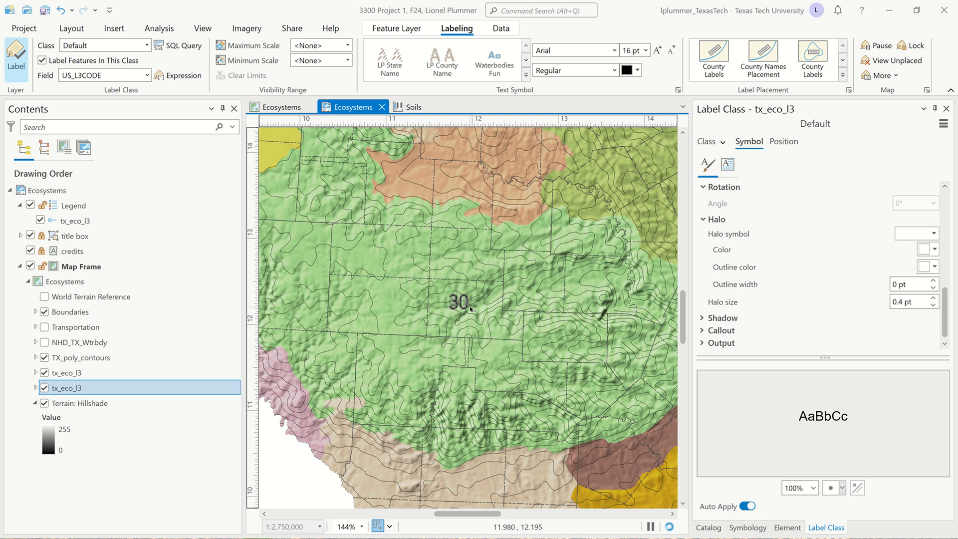
- Set the halo size of the lower tx_eco_l3 layer's labels to 0.75 pt
left_click(918, 302)
type(".75")
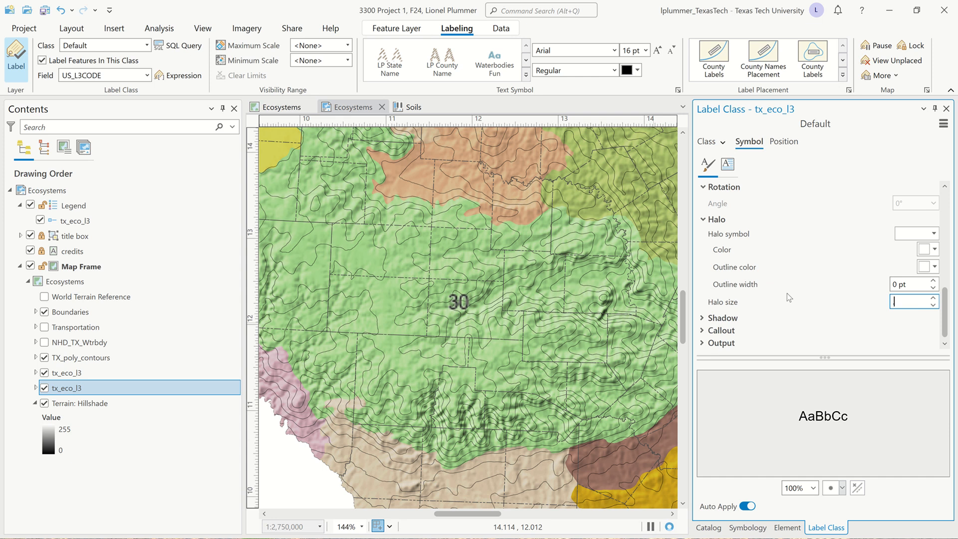
key("Tab")
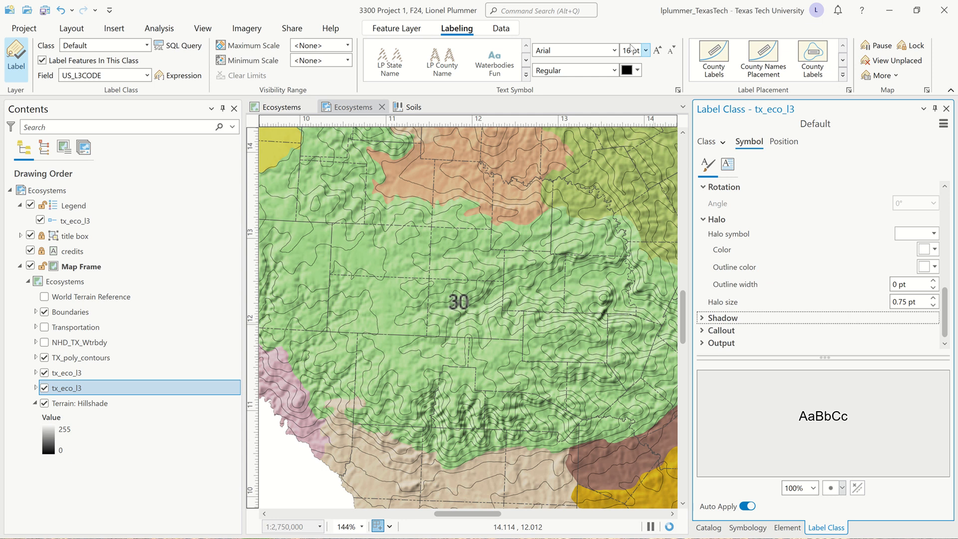
- Set the label font of the lower tx_eco_l3 layer to Arial Bold
left_click(614, 50)
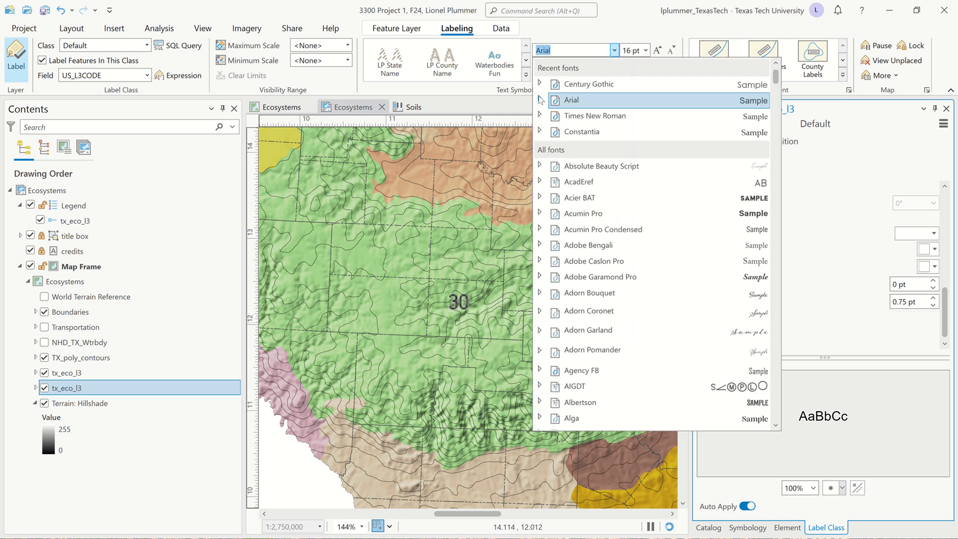
left_click(539, 99)
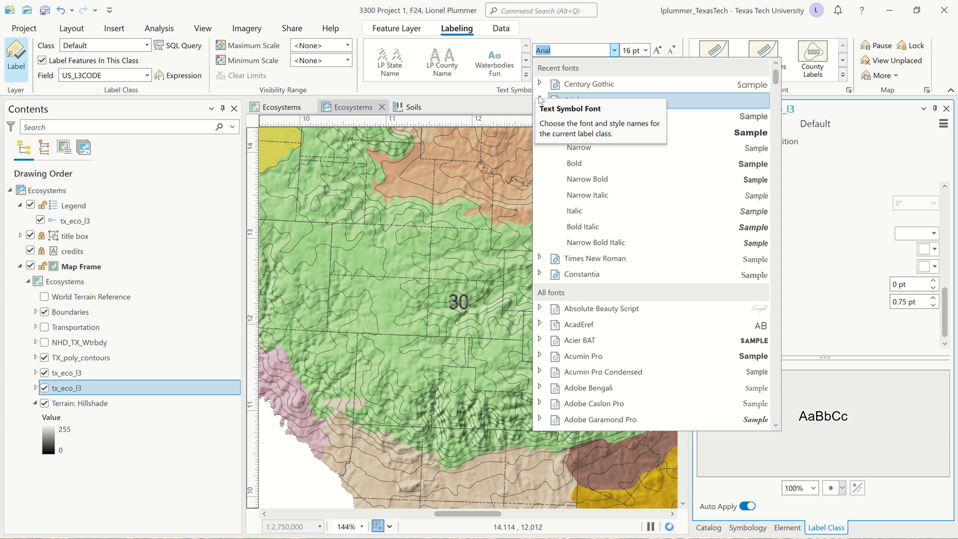
left_click(729, 166)
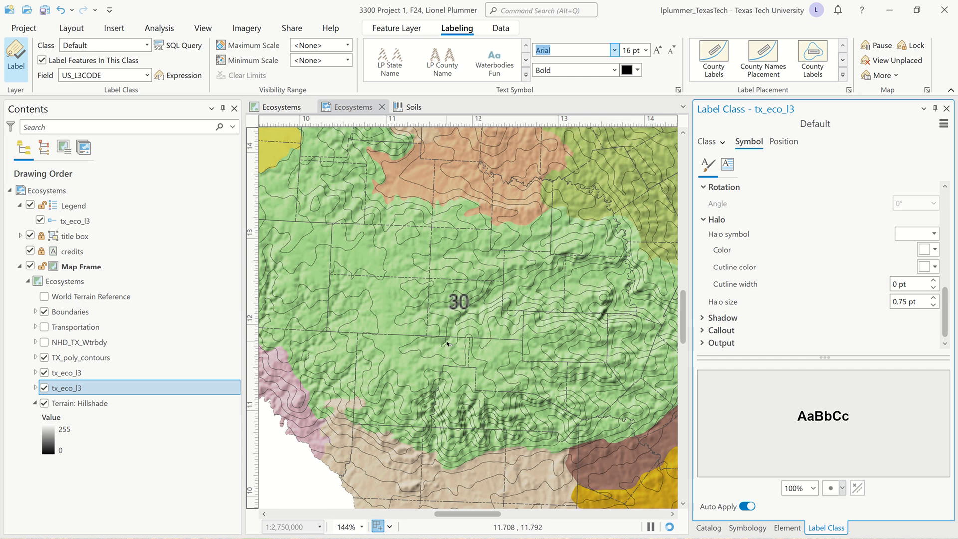
scroll(447, 344, "down", 6)
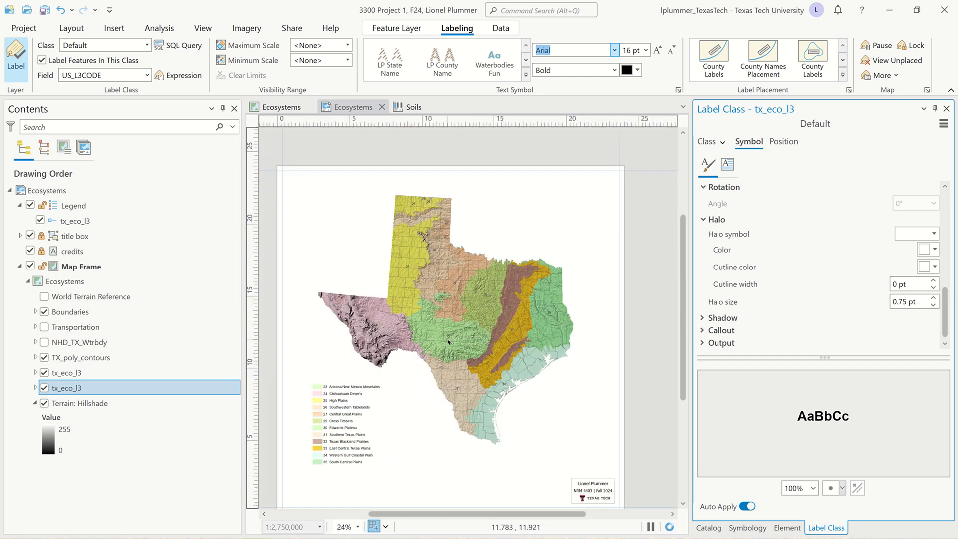
- Save the project and pause drawing of the Ecosystems layout
left_click_drag(446, 365, 462, 332)
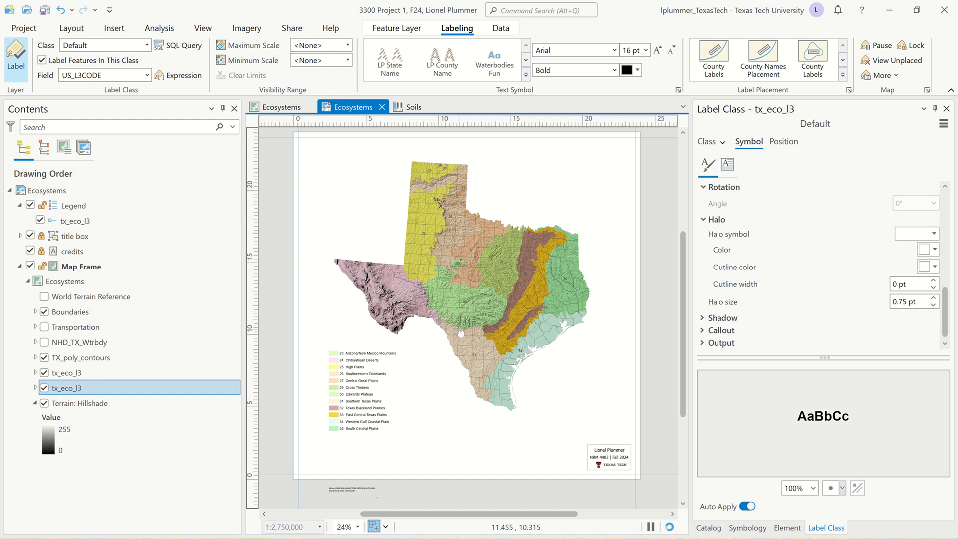
left_click_drag(460, 331, 459, 343)
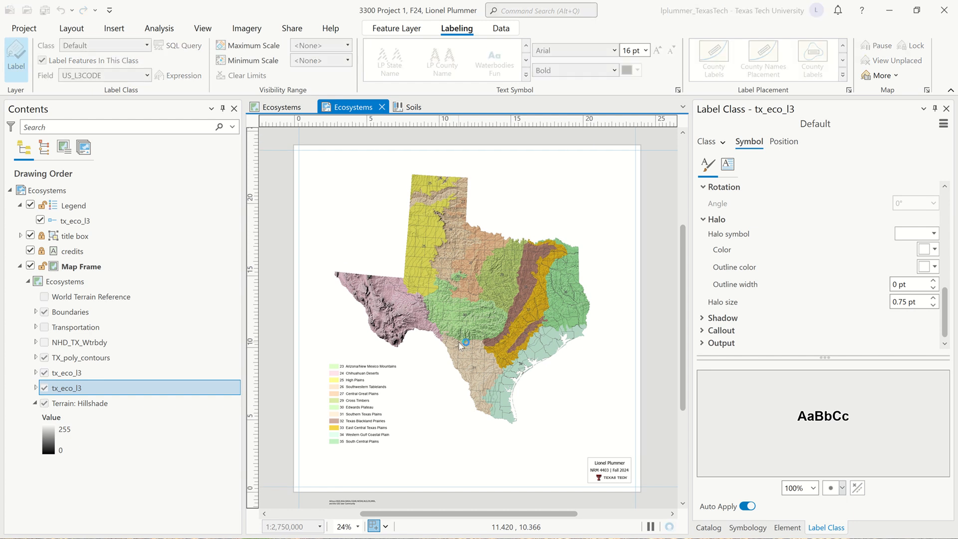
key("ctrl+s")
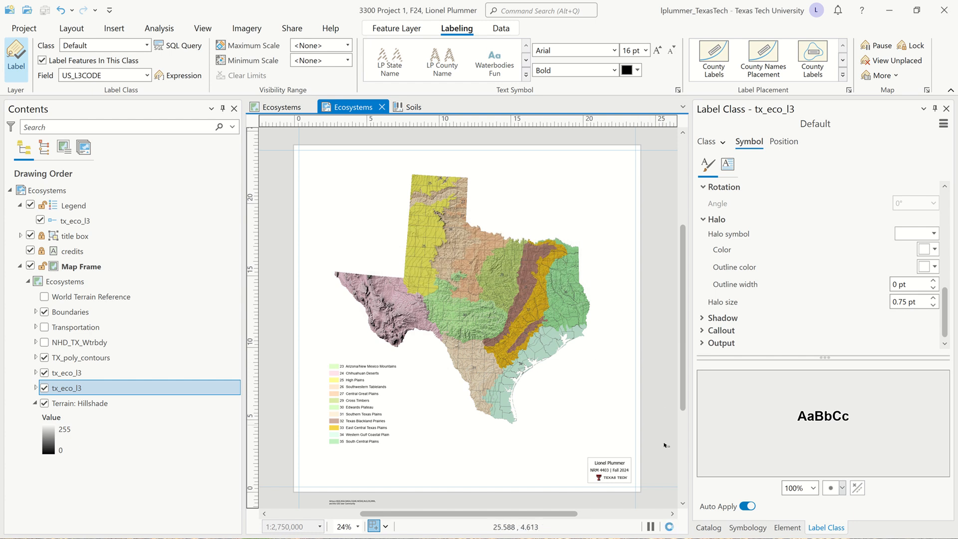
left_click(651, 527)
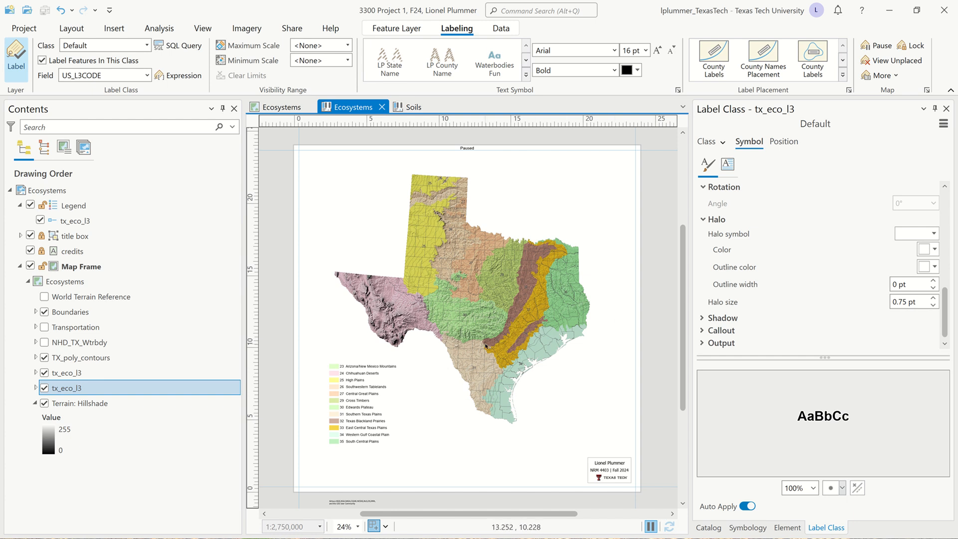
left_click_drag(485, 345, 474, 340)
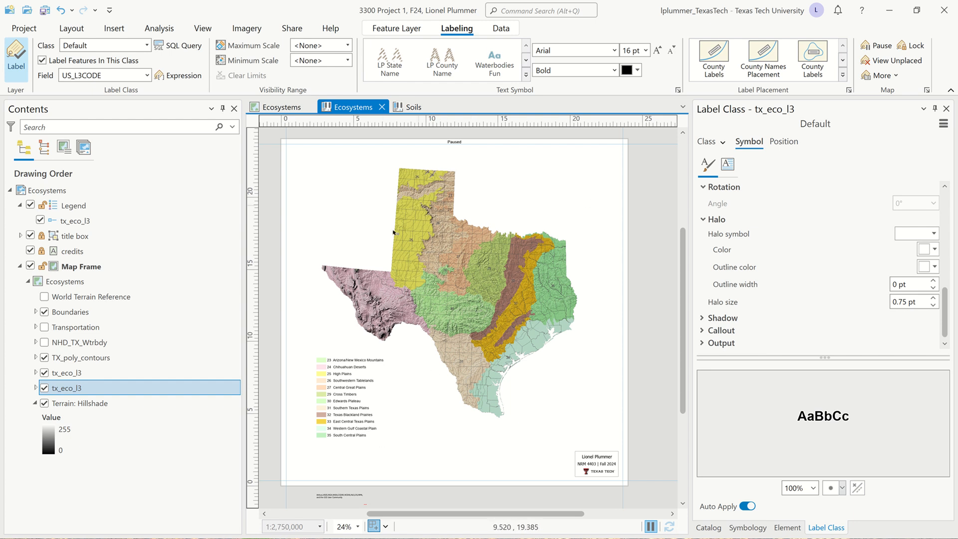
- Unlock the credits text element and move it from below the page onto the layout beneath the legend
scroll(489, 306, "down", 2)
scroll(424, 459, "up", 4)
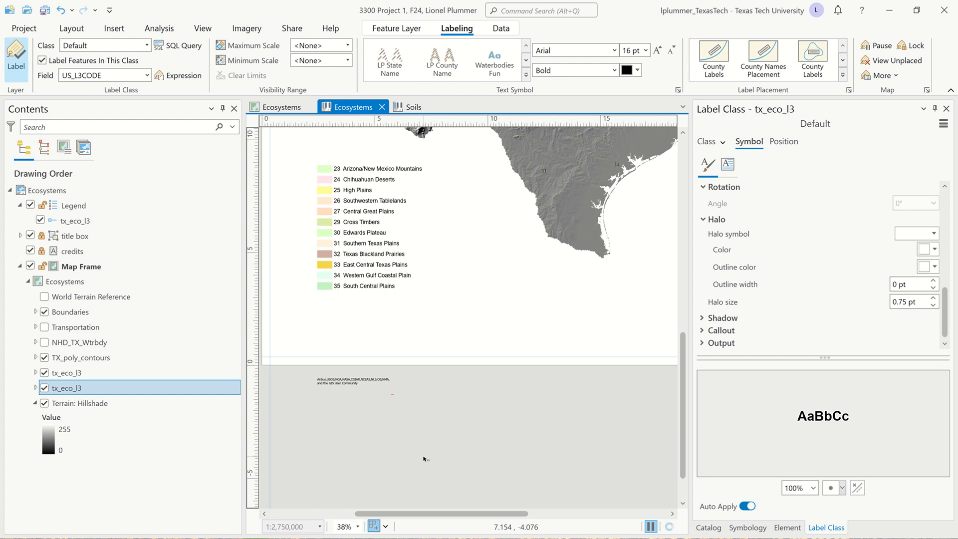
scroll(324, 388, "up", 4)
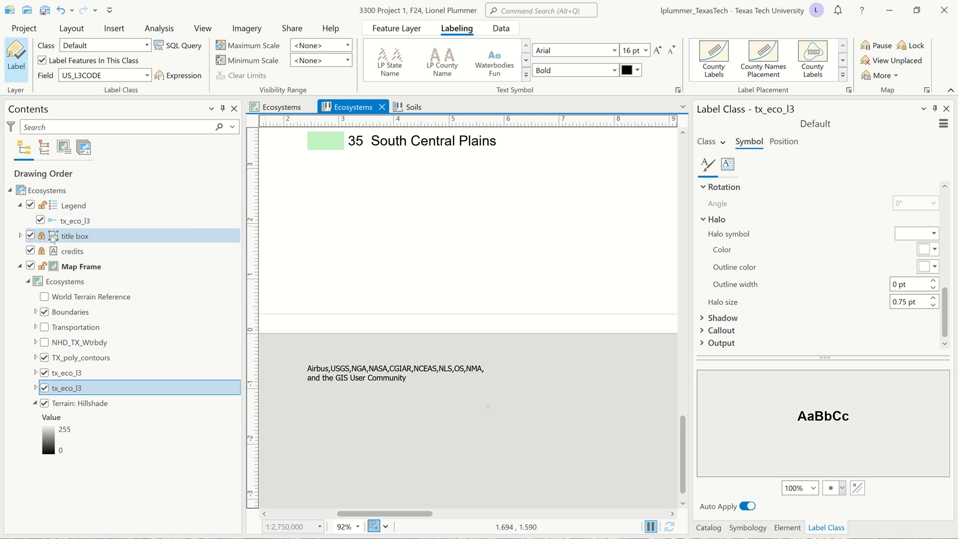
left_click(41, 251)
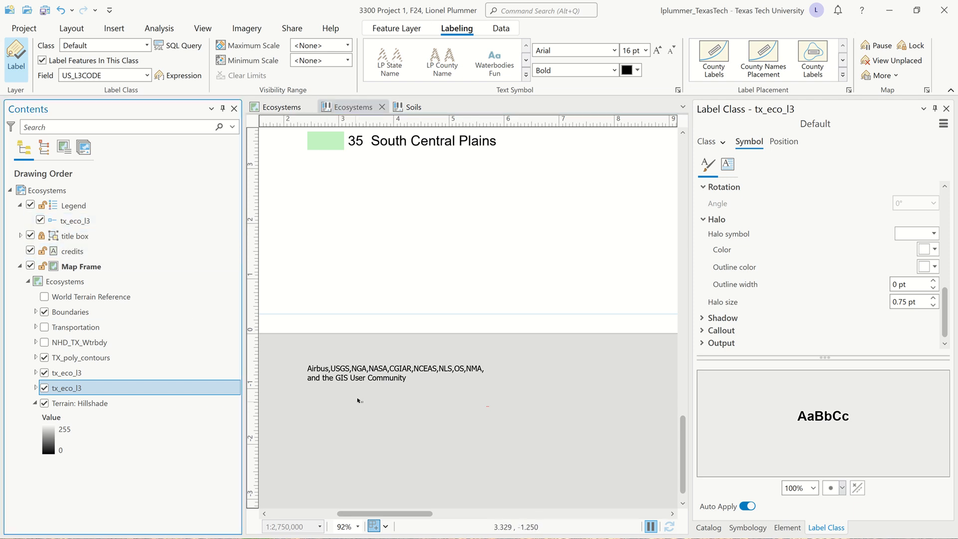
left_click(315, 371)
left_click_drag(354, 313, 342, 261)
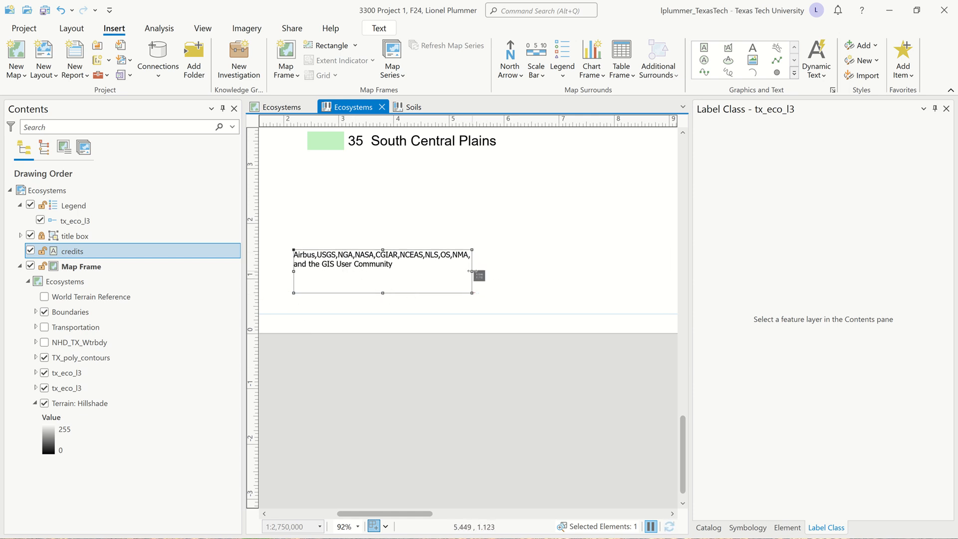
- Widen the credits text box until its text fits on one line and reduce its height to match
left_click_drag(476, 273, 681, 280)
scroll(387, 259, "down", 3)
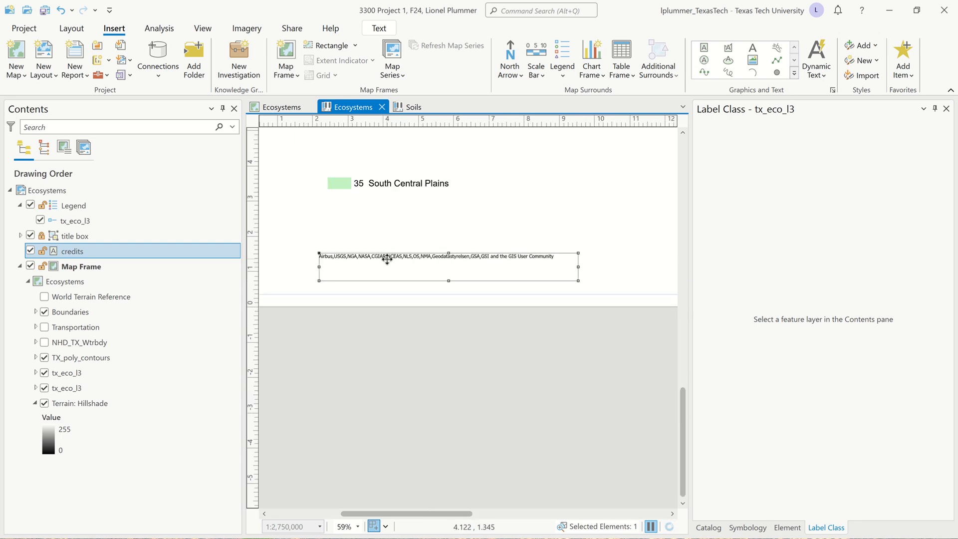
left_click_drag(448, 279, 452, 258)
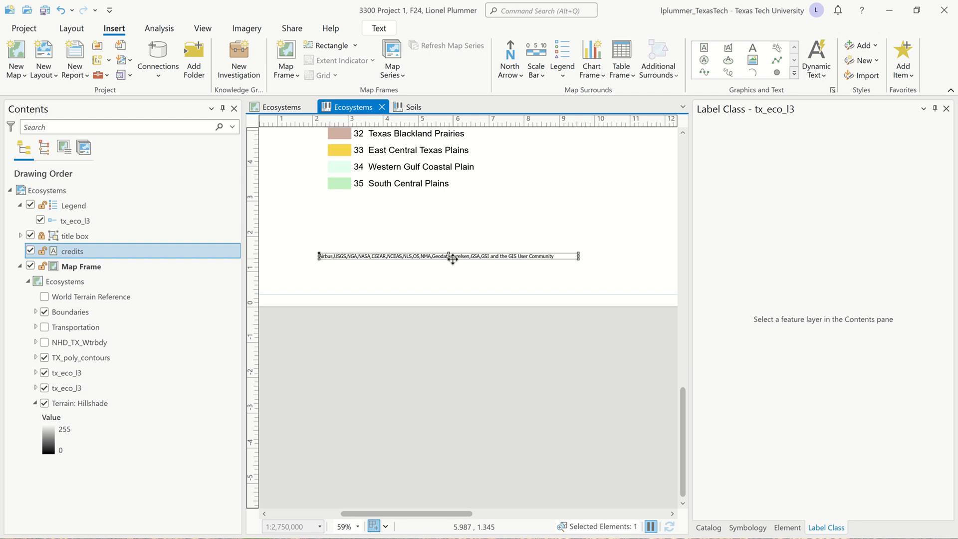
scroll(452, 256, "down", 3)
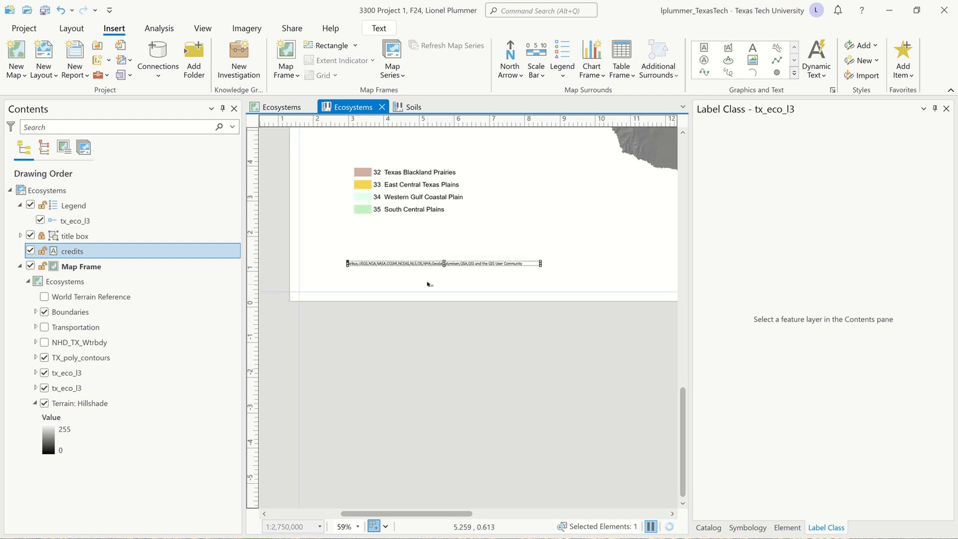
- Examine the title box at the page's lower-right corner and inspect the map frame's general and display options
left_click_drag(501, 378, 325, 385)
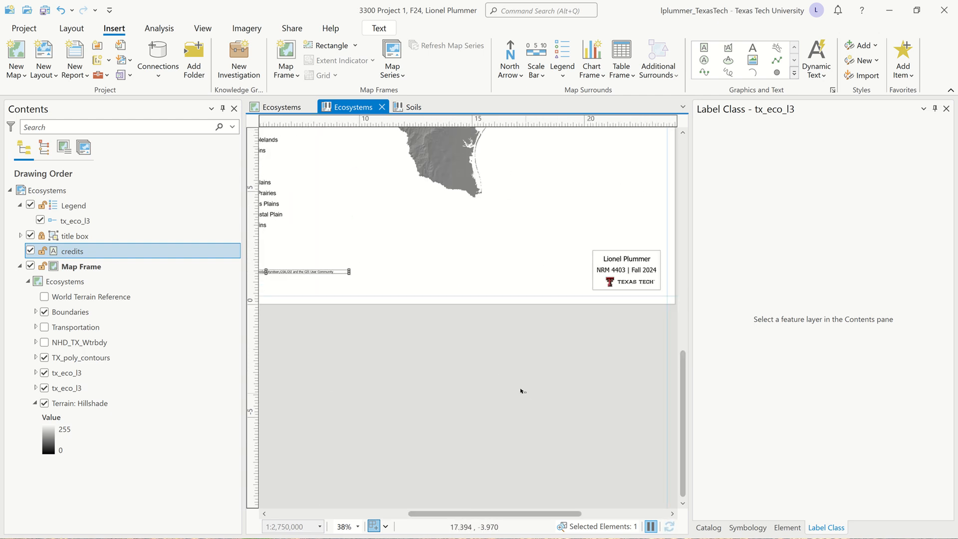
scroll(657, 291, "up", 5)
scroll(657, 290, "up", 5)
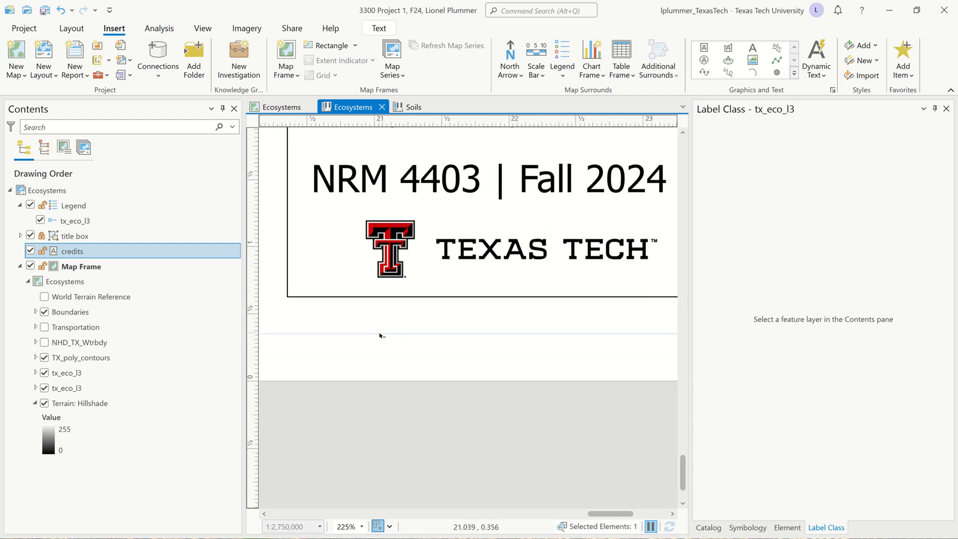
scroll(382, 335, "down", 2)
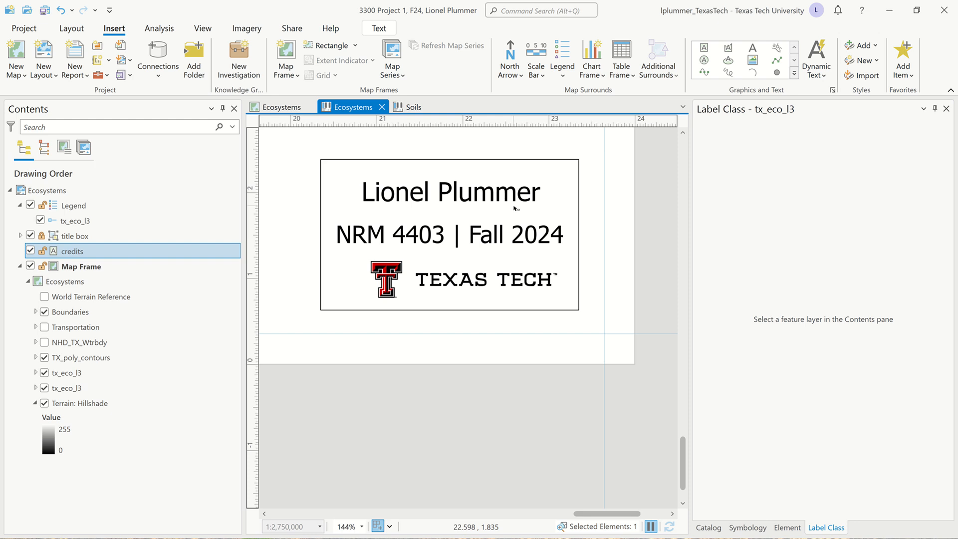
scroll(517, 208, "down", 2)
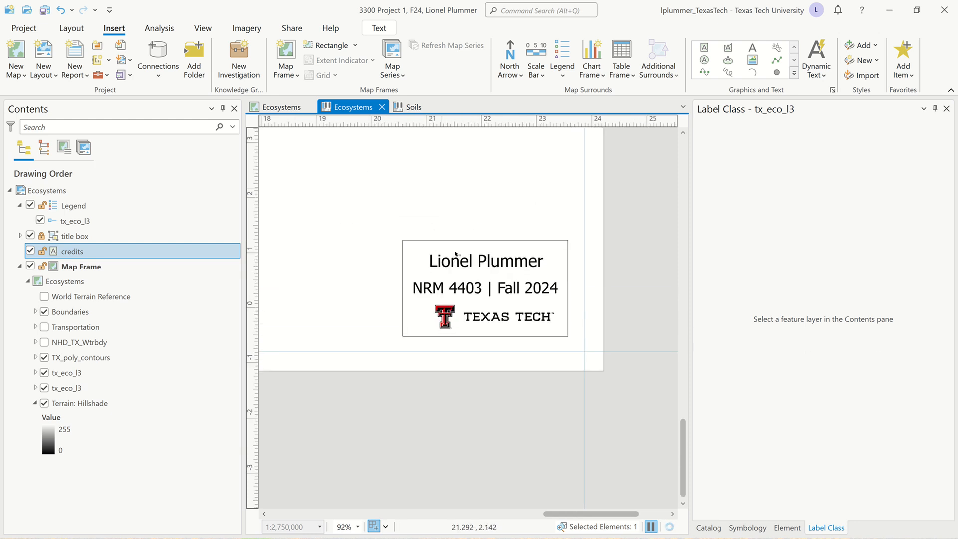
scroll(465, 290, "up", 2)
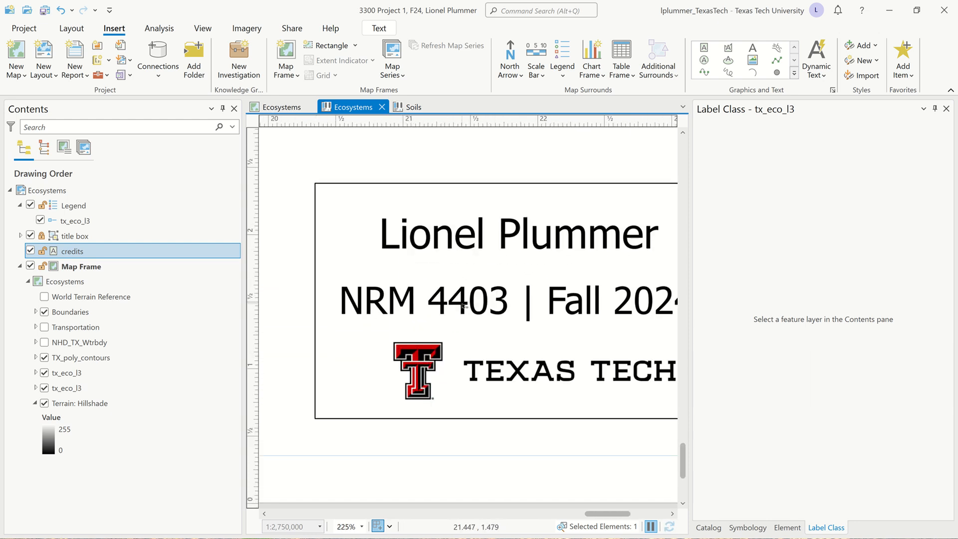
left_click(462, 303)
double_click(462, 304)
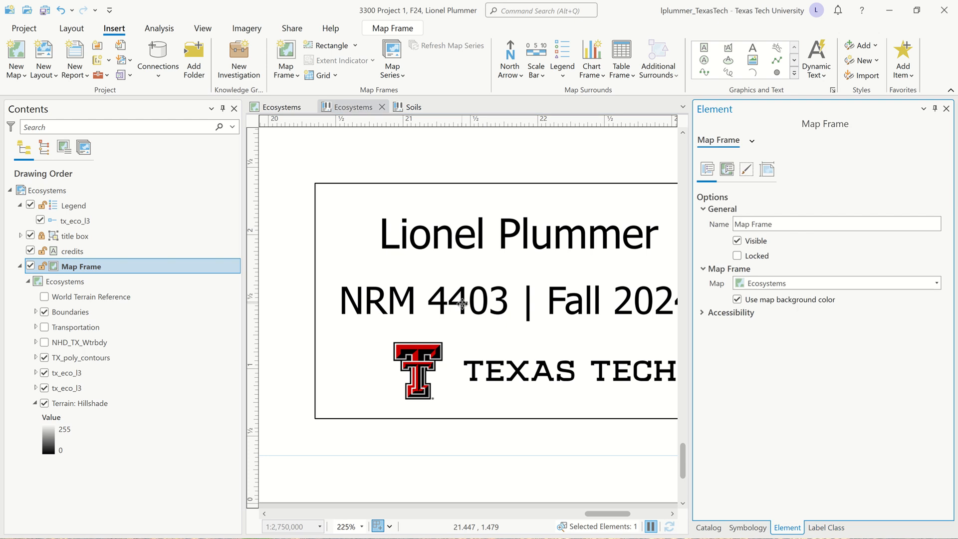
left_click(727, 169)
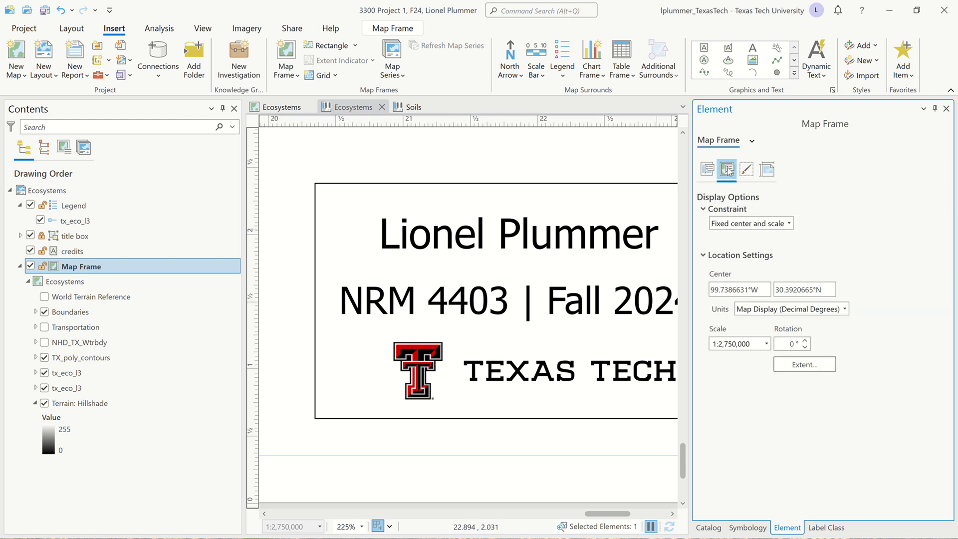
left_click(707, 170)
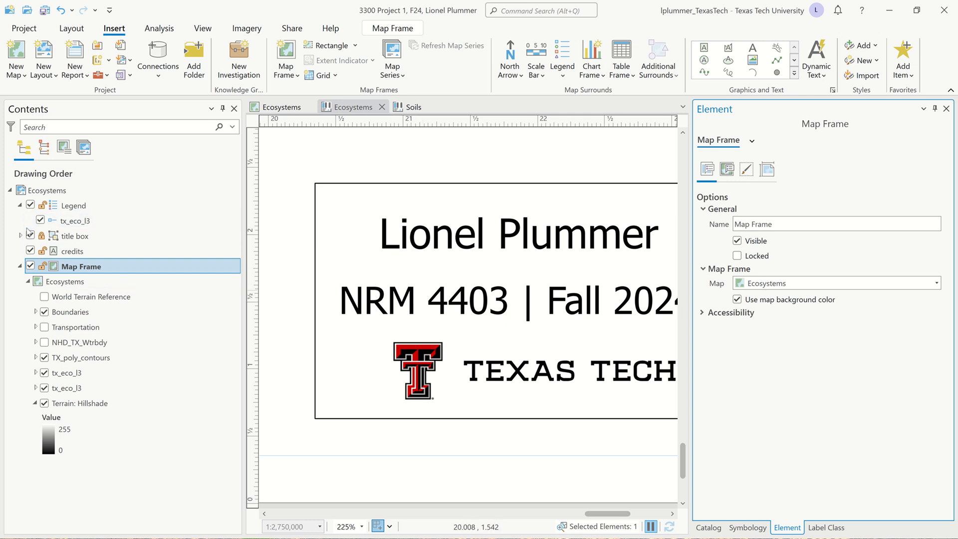
- Add a horizontal guide aligned with the bottom edge of the title box
scroll(446, 309, "down", 4)
left_click_drag(453, 312, 550, 359)
scroll(549, 359, "down", 2)
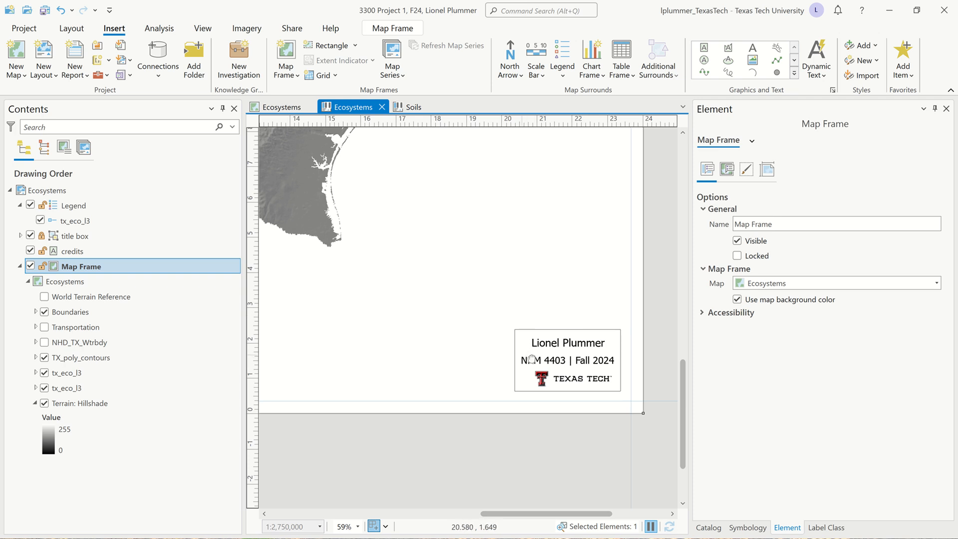
left_click_drag(522, 359, 611, 366)
left_click_drag(576, 362, 493, 366)
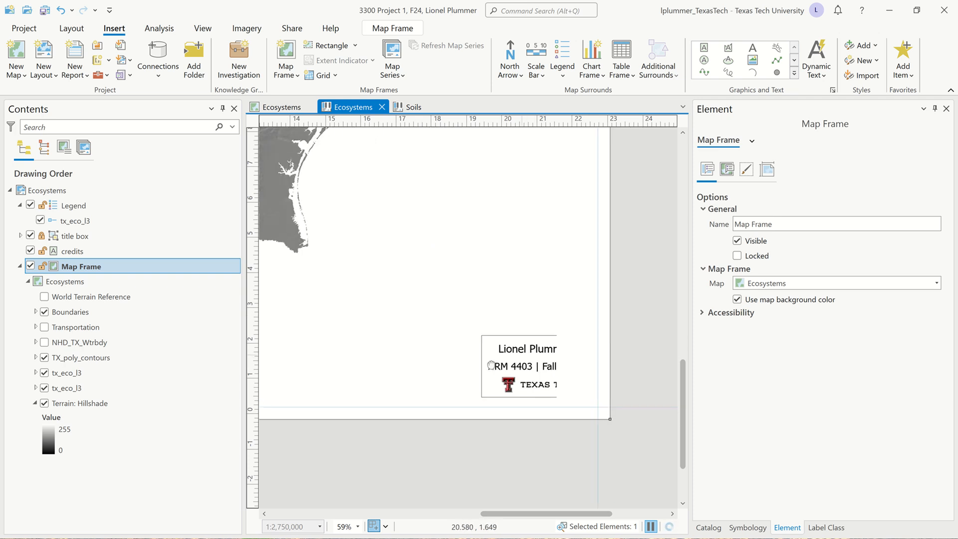
scroll(531, 378, "up", 4)
scroll(574, 307, "up", 2)
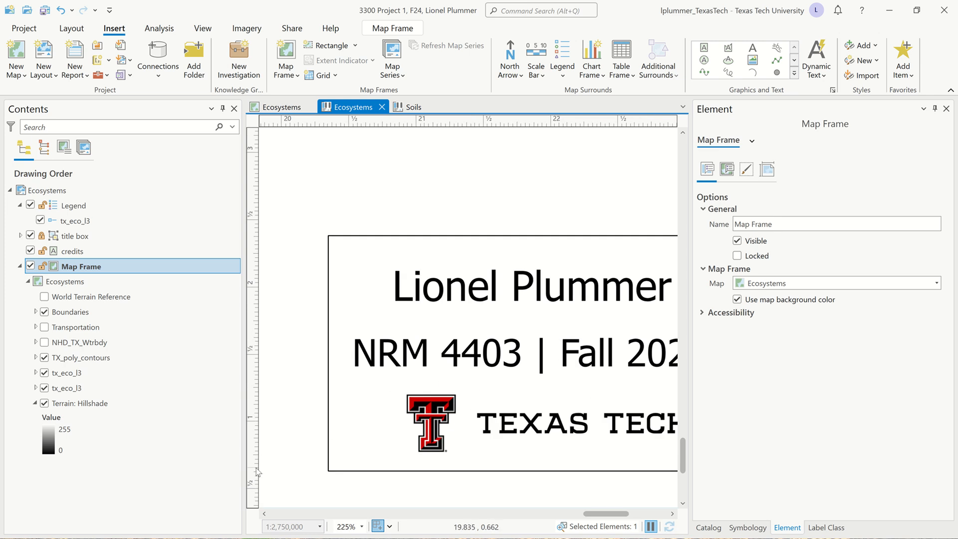
right_click(257, 471)
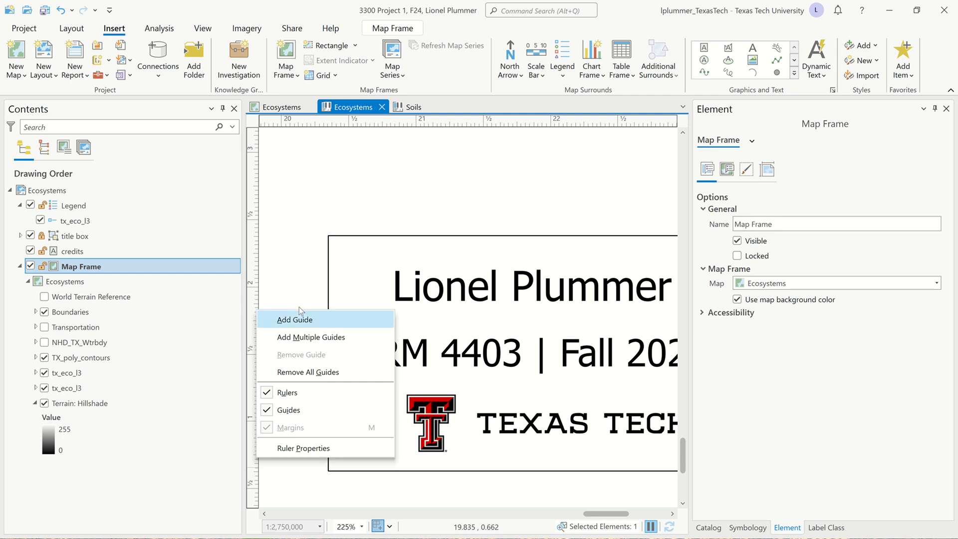
left_click(300, 319)
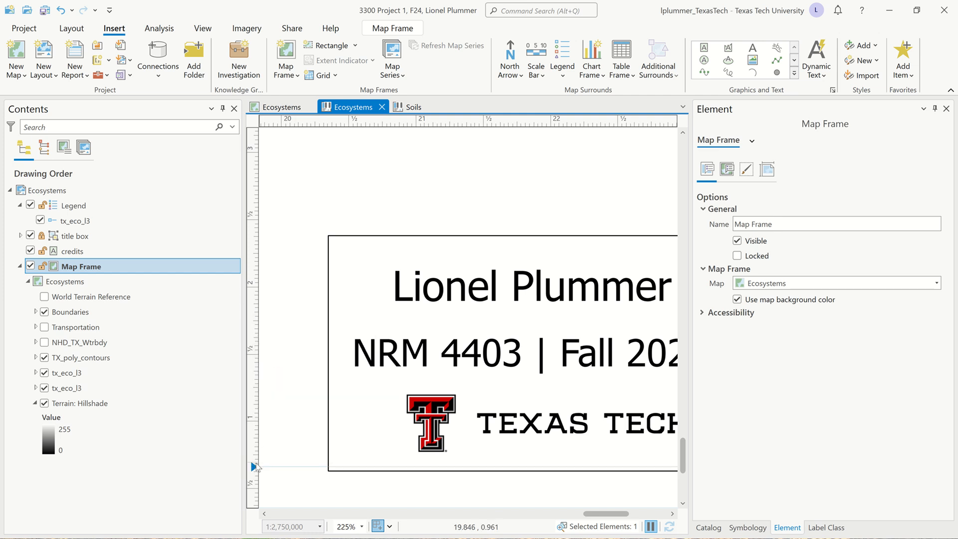
left_click_drag(254, 467, 255, 471)
- Move the credits text toward the page's lower-left corner, resting just on the guide level with the title box's bottom edge
scroll(544, 496, "down", 6)
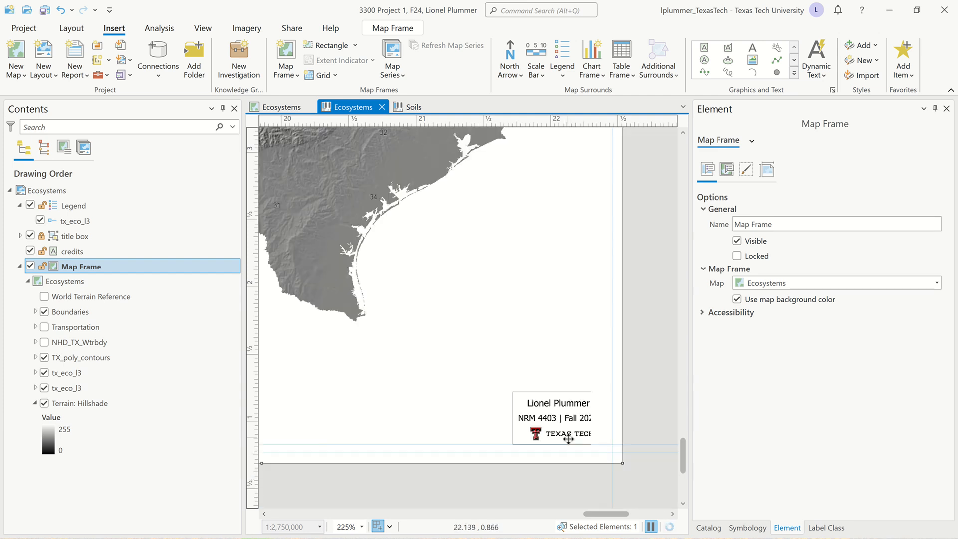
left_click_drag(403, 478, 562, 458)
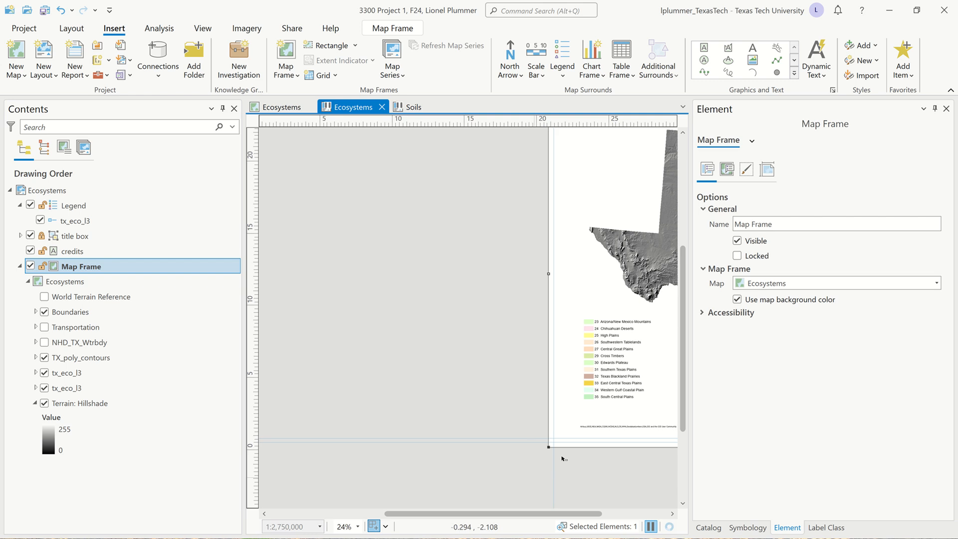
left_click(635, 454)
scroll(635, 452, "up", 3)
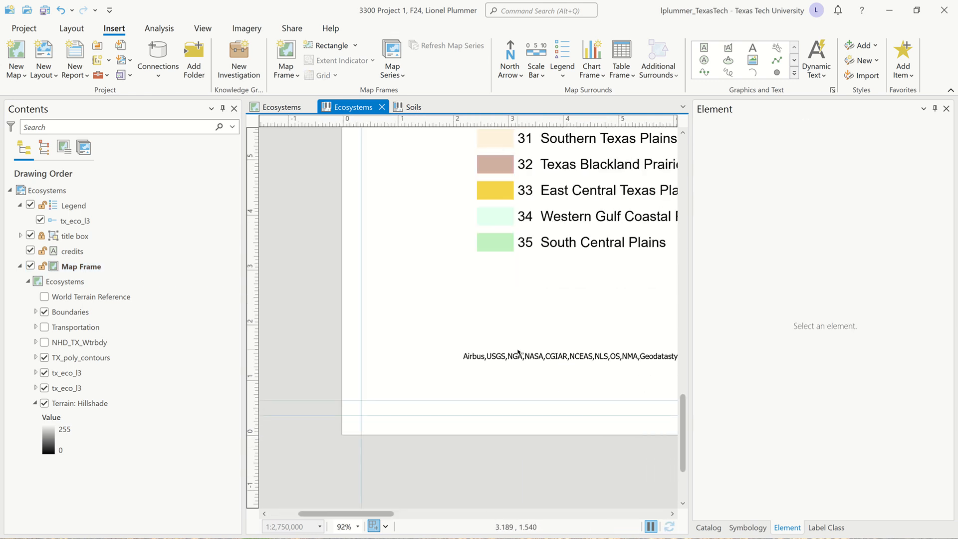
left_click(513, 356)
left_click(514, 356)
left_click_drag(513, 356, 448, 393)
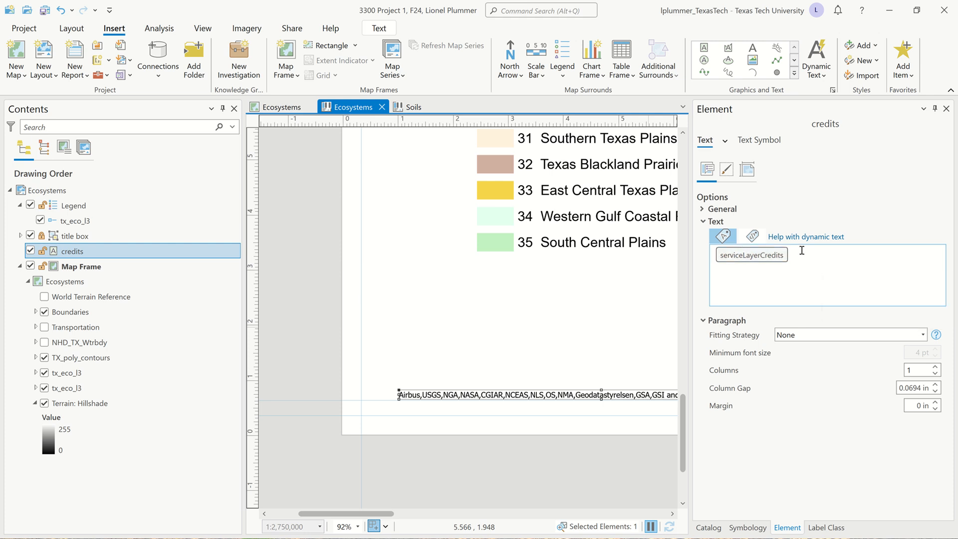
- Inspect the serviceLayerCredits dynamic tag of the credits text and check the text's placement relative to the legend and title box
left_click(801, 250)
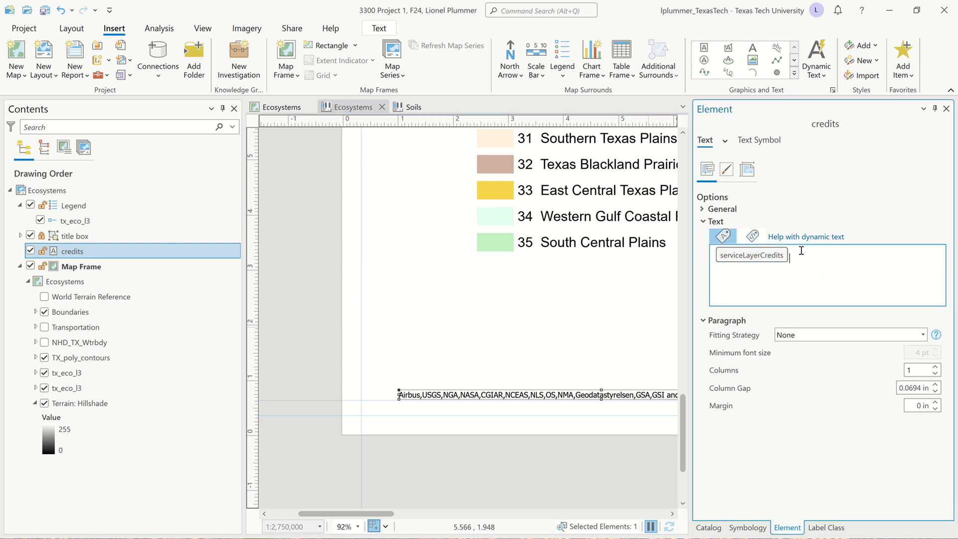
double_click(716, 257)
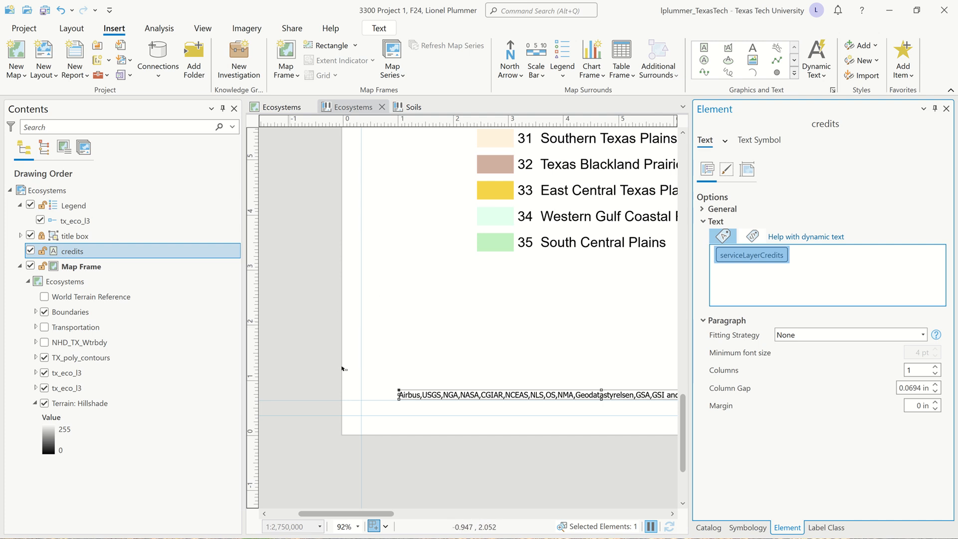
left_click(296, 370)
scroll(296, 374, "down", 3)
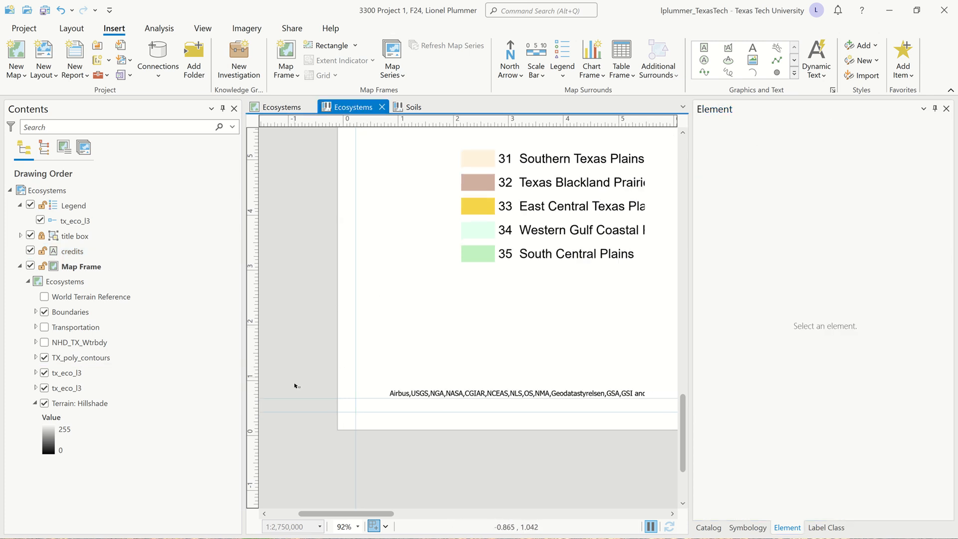
scroll(295, 385, "down", 3)
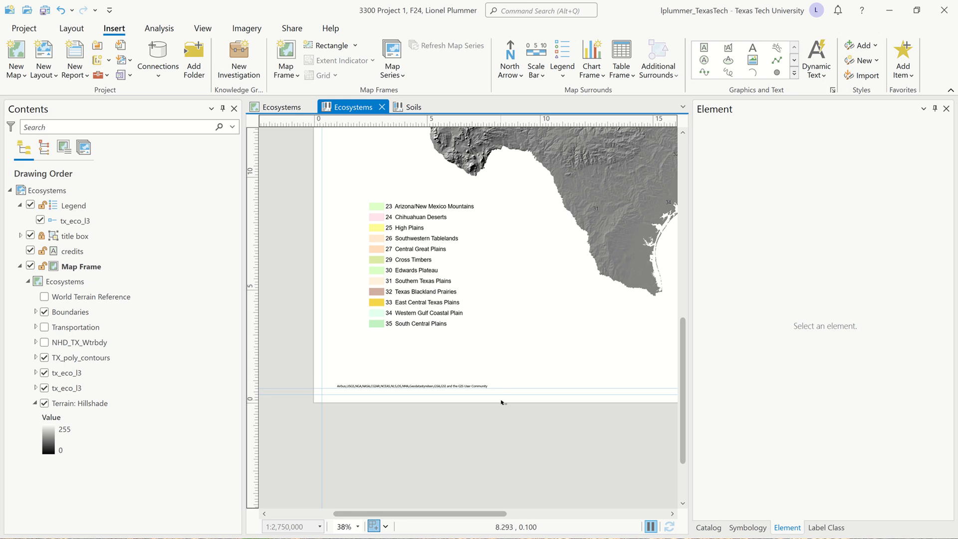
scroll(516, 399, "down", 2)
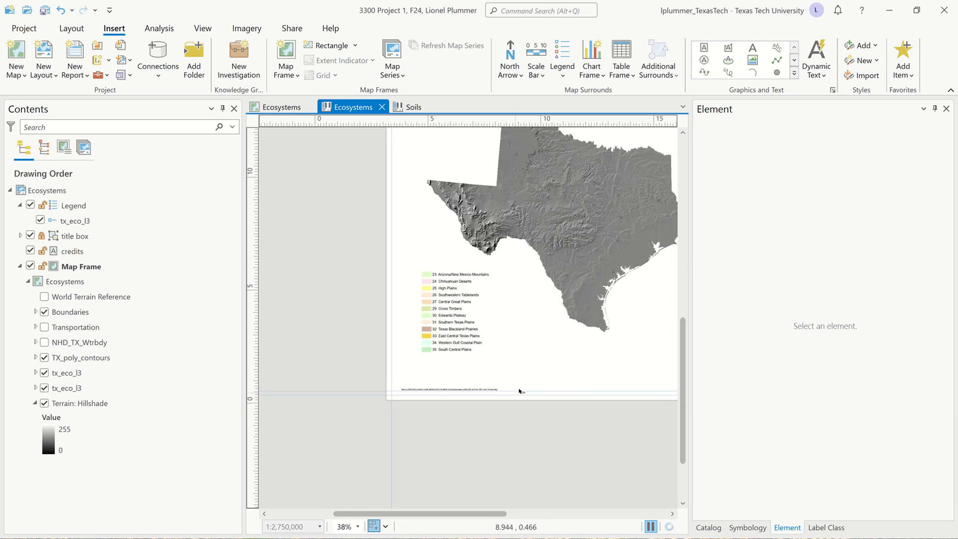
left_click_drag(534, 386, 472, 415)
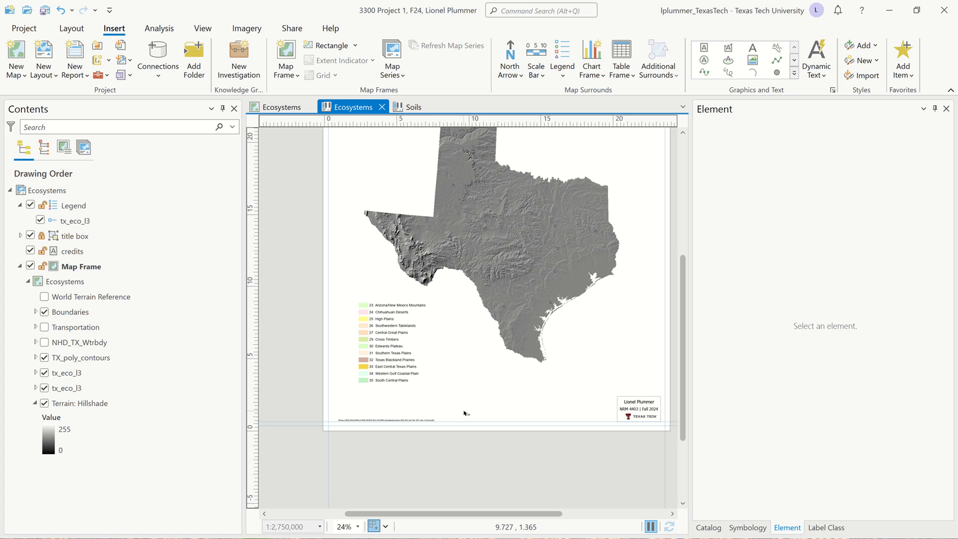
scroll(353, 406, "up", 2)
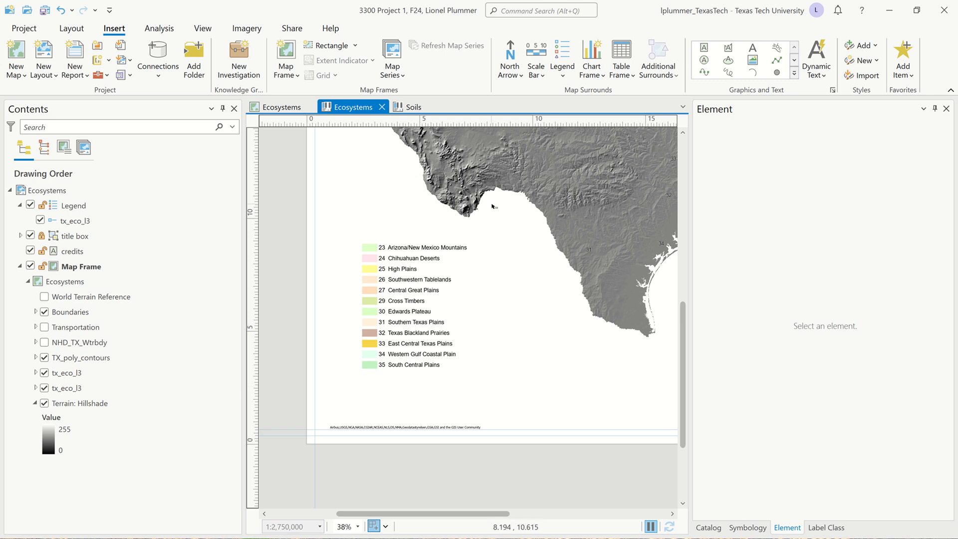
- Insert Reference Scale dynamic text for the map frame in a box about 2 in wide, left-aligned above the credits text
left_click(825, 75)
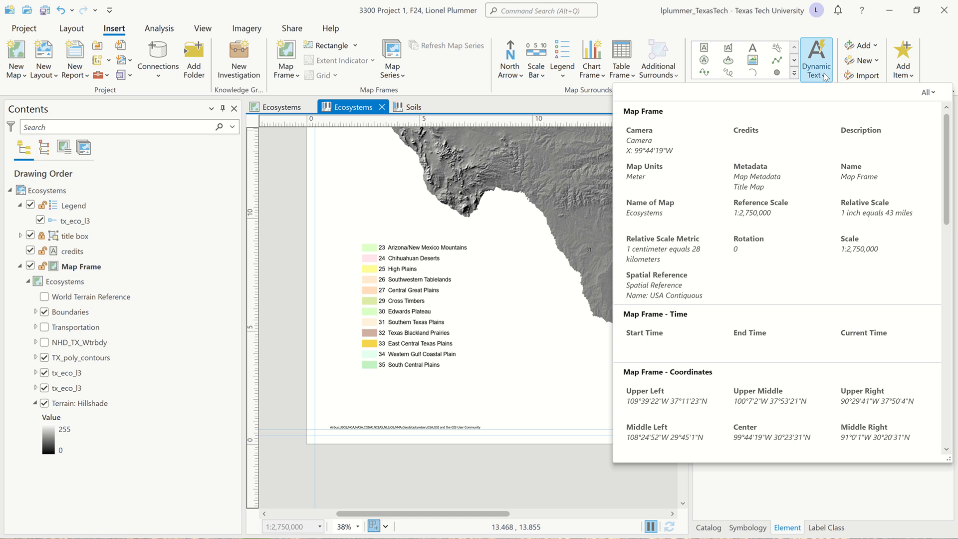
left_click(763, 210)
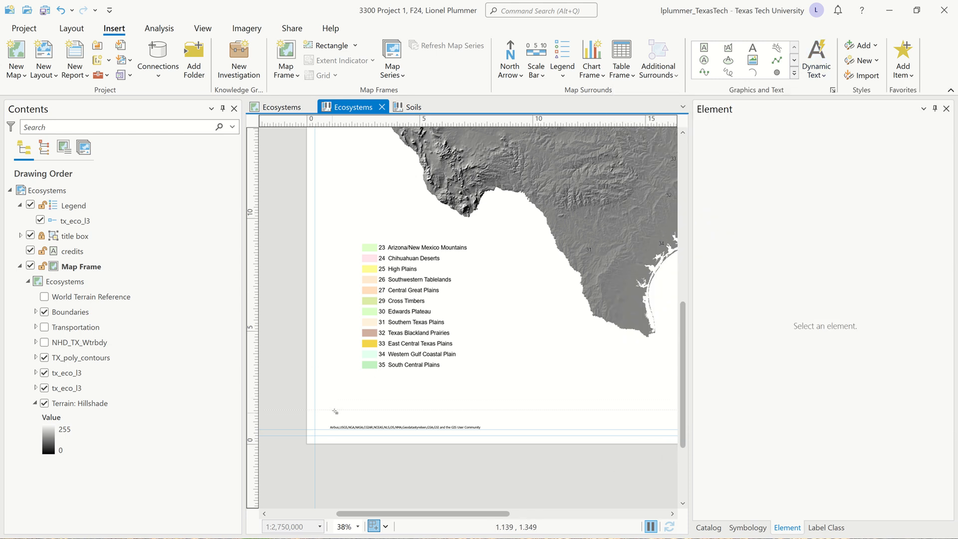
scroll(327, 410, "up", 5)
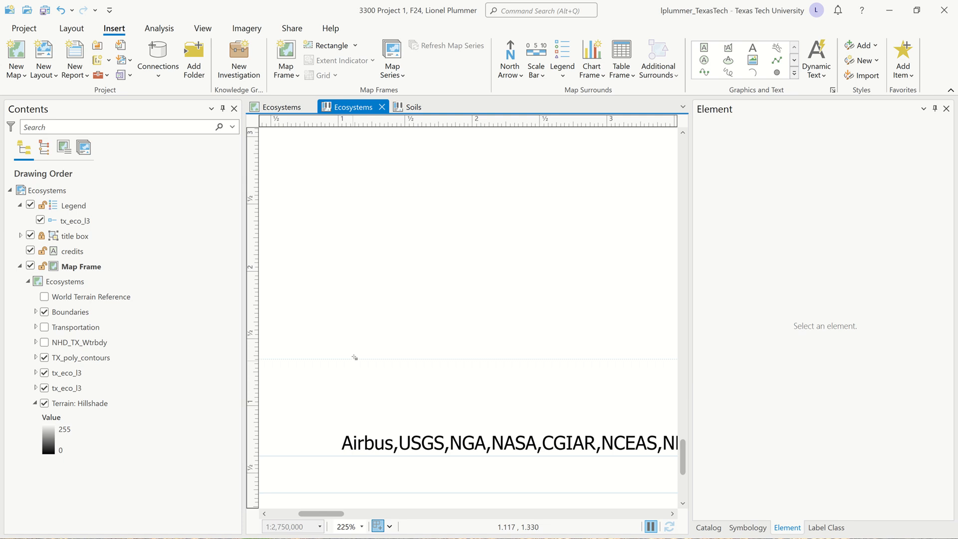
scroll(352, 355, "down", 2)
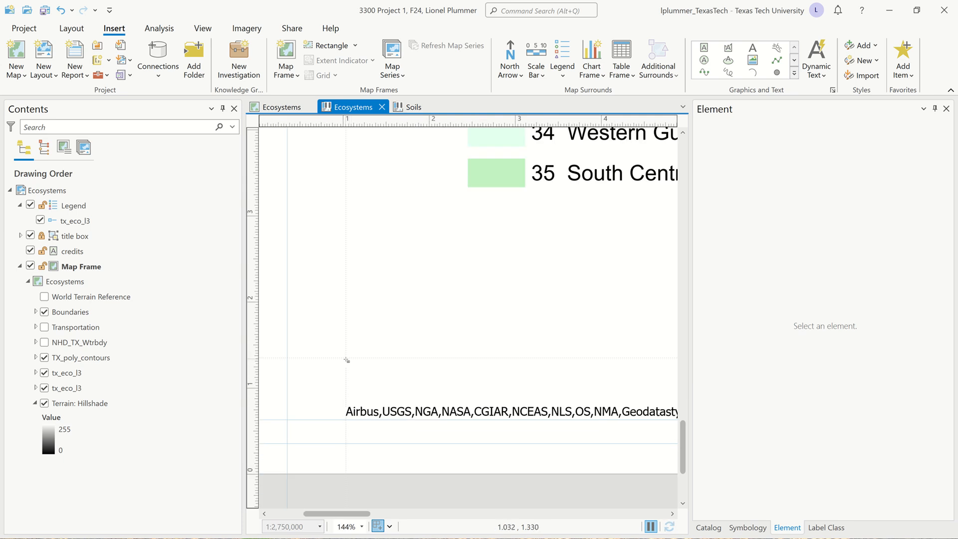
left_click_drag(347, 359, 532, 392)
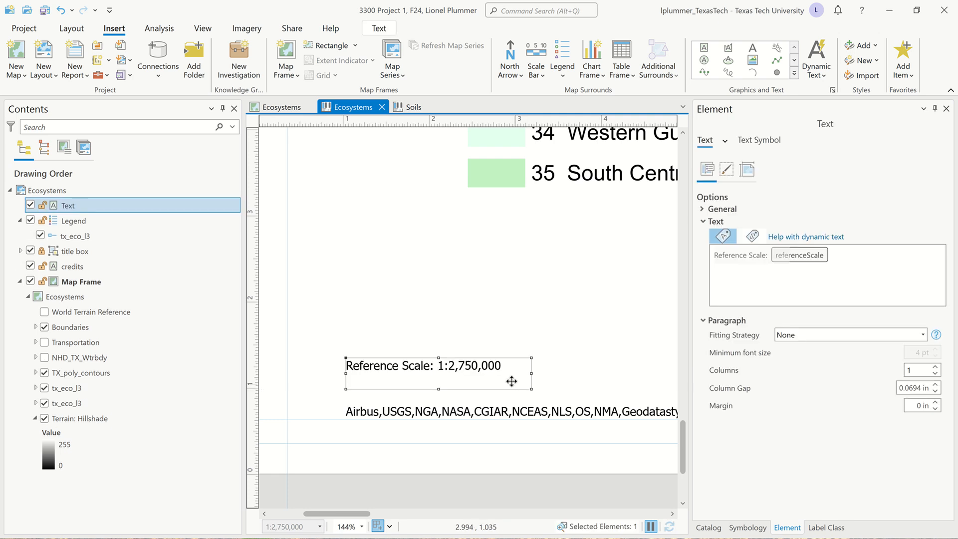
- Reduce the reference scale text box's height to one line and nudge it down closer to the credits text
left_click_drag(438, 389, 437, 372)
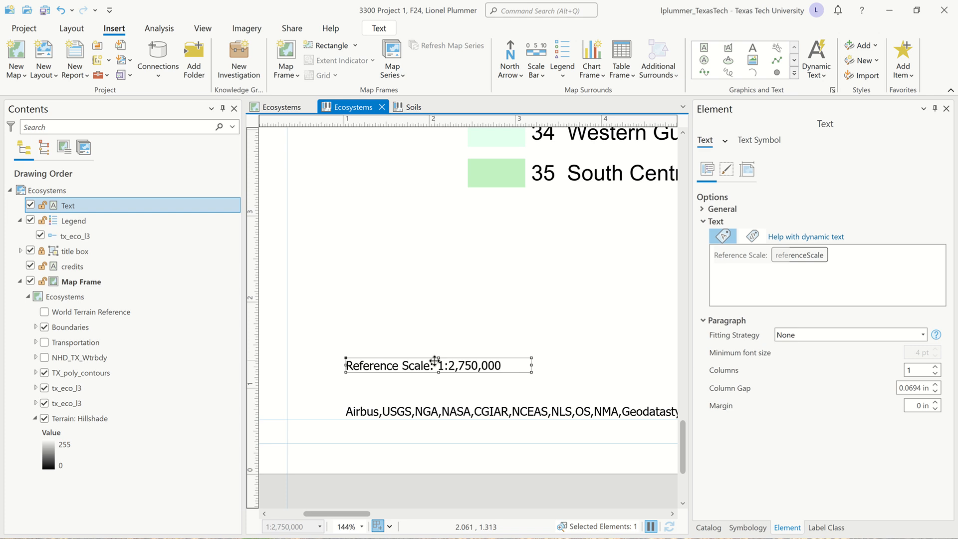
key("Down")
key("Down")
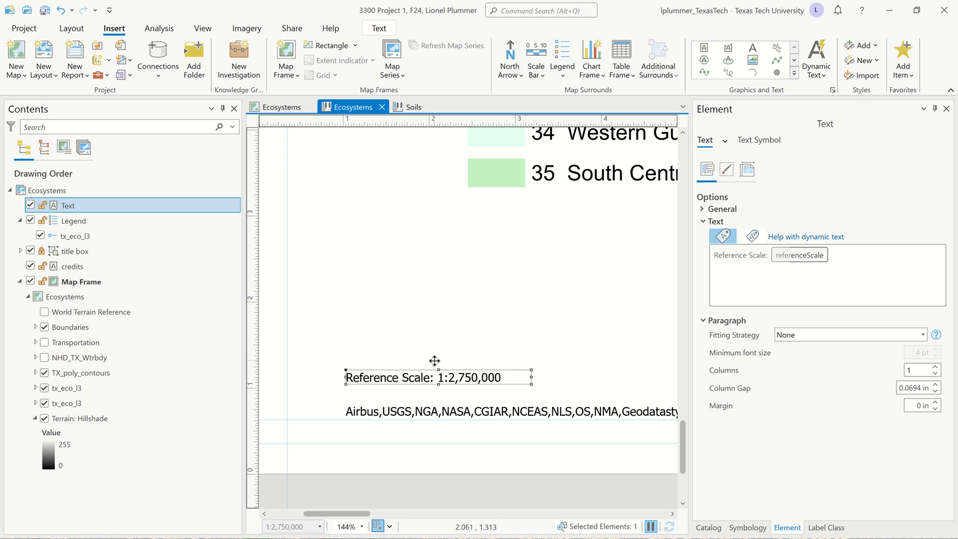
key("Down")
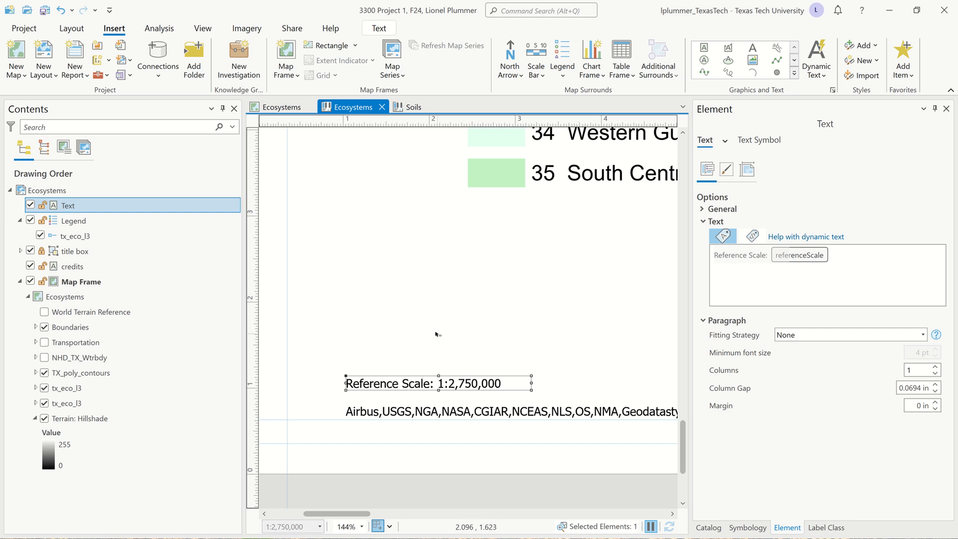
left_click(393, 344)
- Review the arrangement of all elements on the whole Ecosystems layout page
scroll(393, 349, "down", 3)
scroll(393, 349, "down", 6)
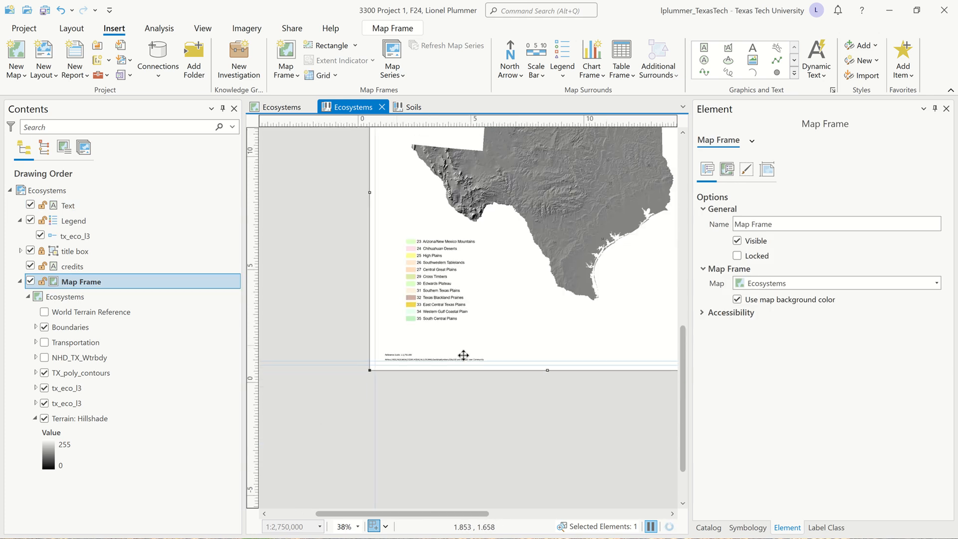
scroll(464, 458, "up", 1)
left_click_drag(464, 457, 435, 466)
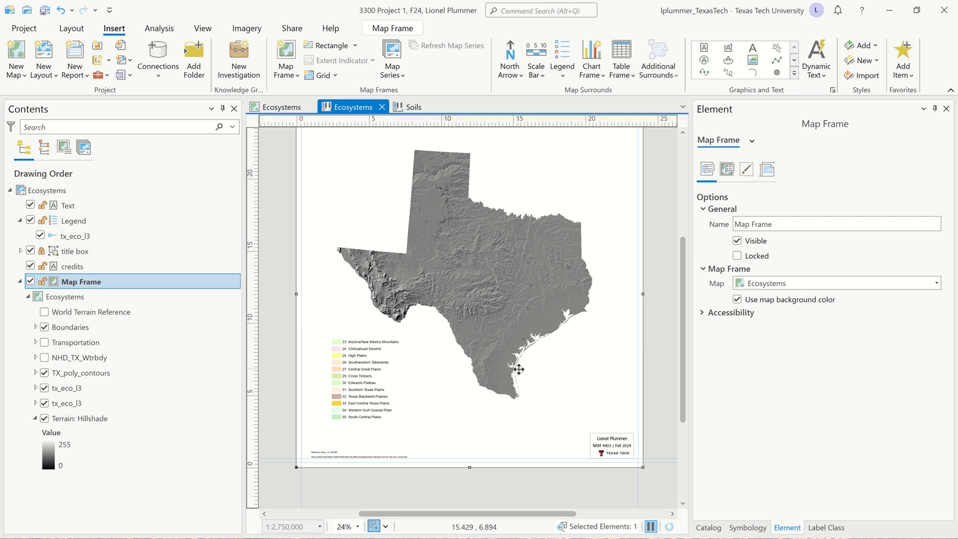
scroll(516, 369, "down", 2)
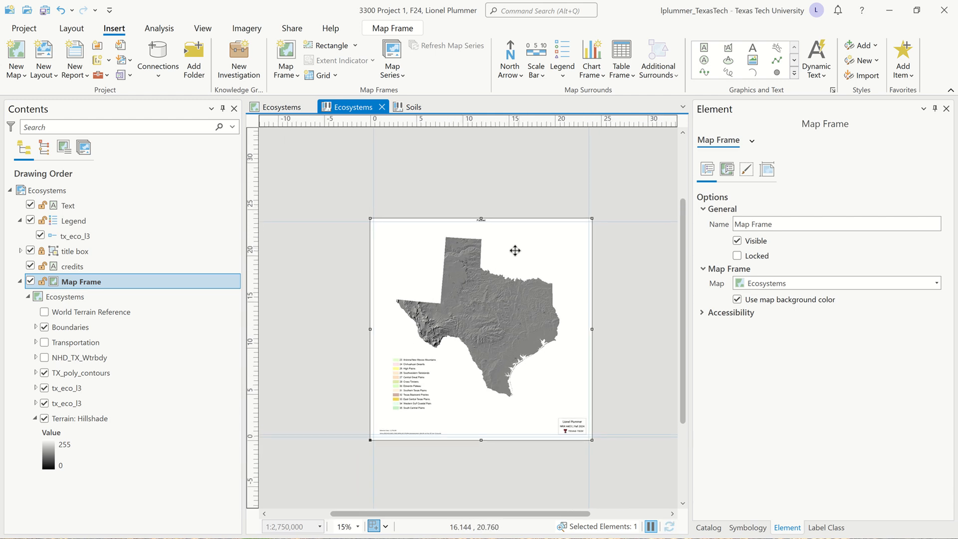
- Insert a straight text element along the top margin of the Ecosystems layout page
scroll(514, 312, "up", 2)
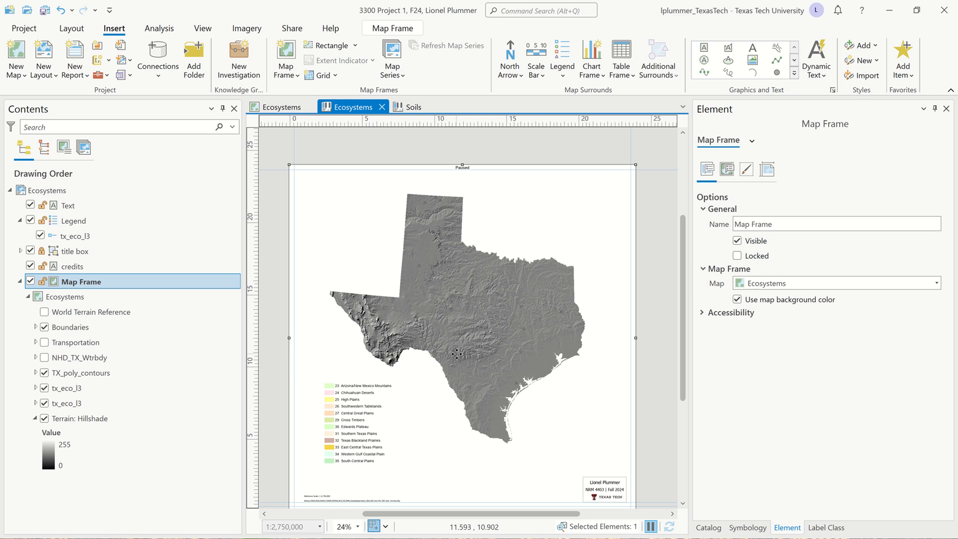
left_click(650, 211)
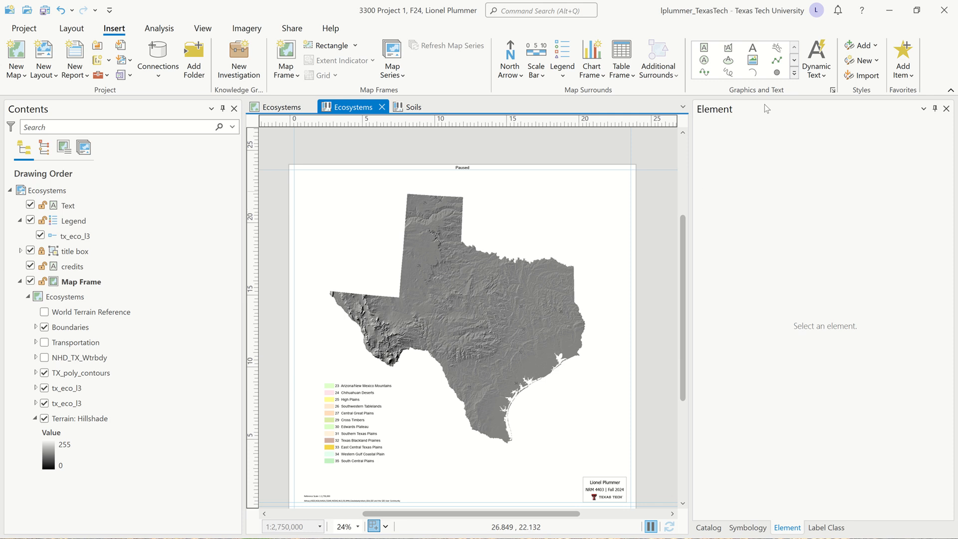
left_click(795, 73)
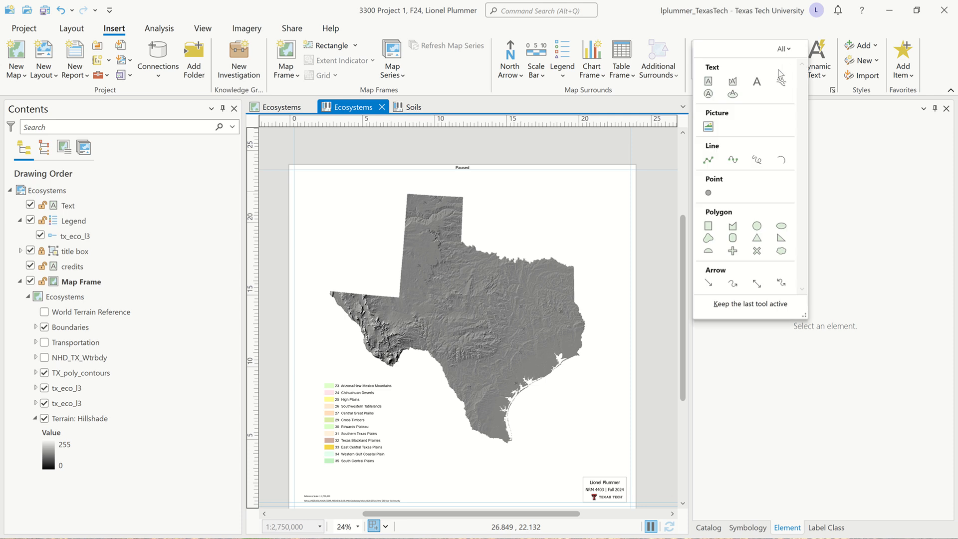
left_click(757, 82)
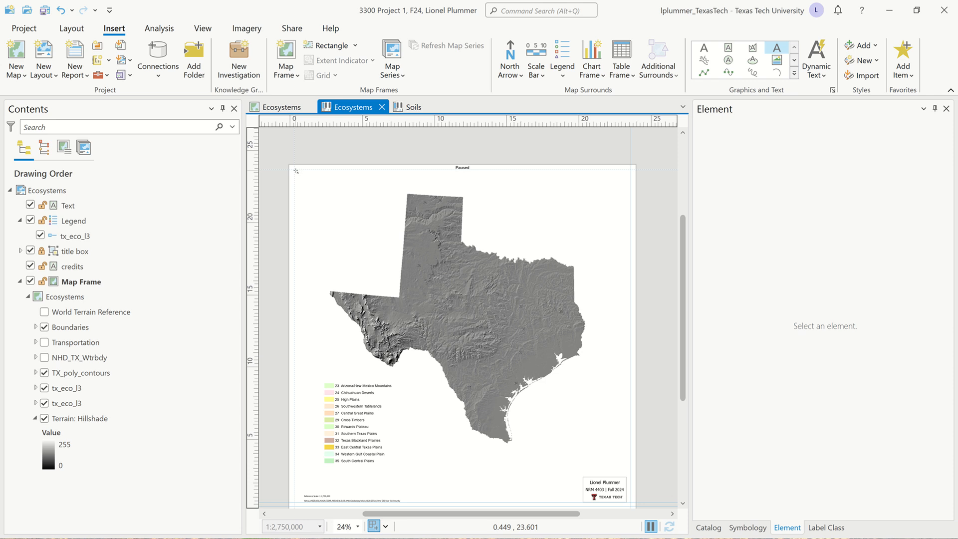
left_click_drag(295, 170, 630, 207)
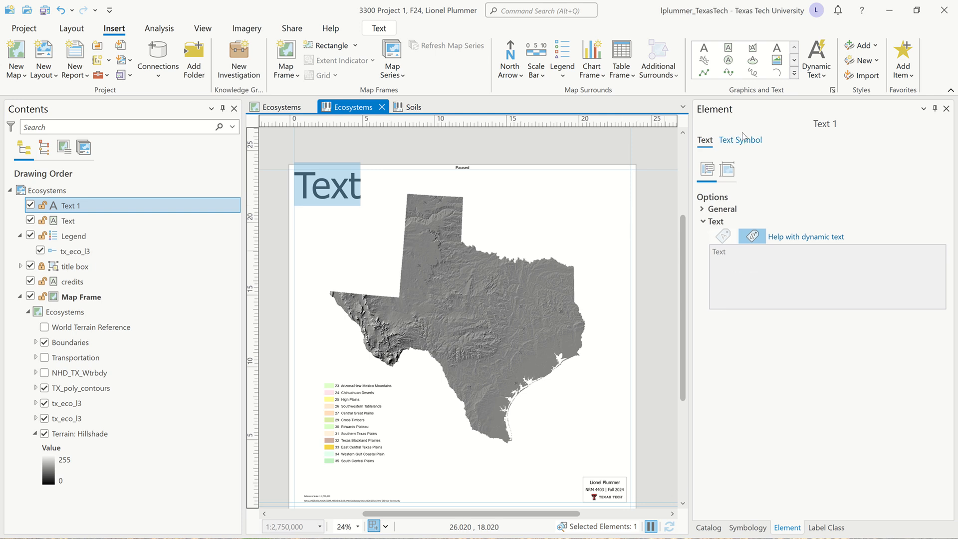
- Name the new text element Title
left_click(703, 209)
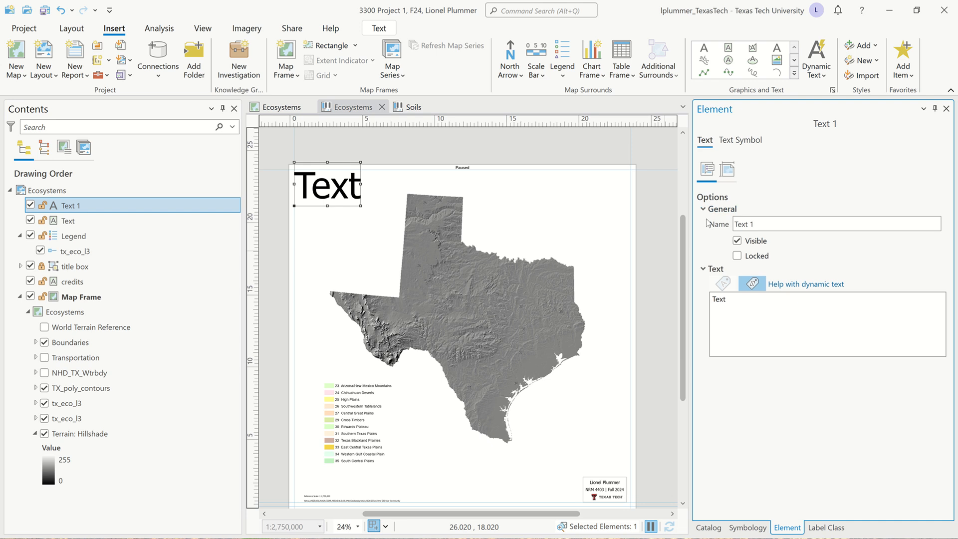
left_click(760, 221)
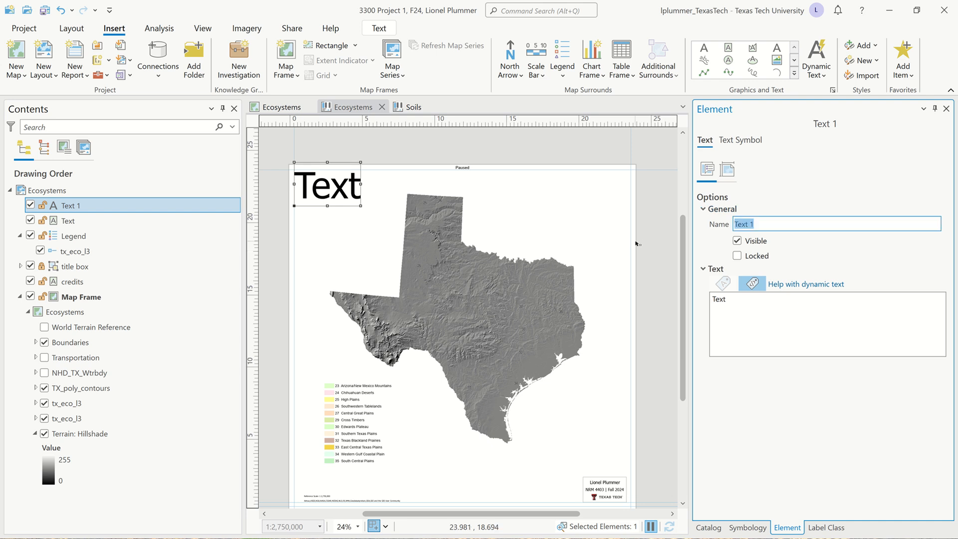
type("Title")
key("Tab")
key("Tab")
key("Tab")
key("Tab")
key("Tab")
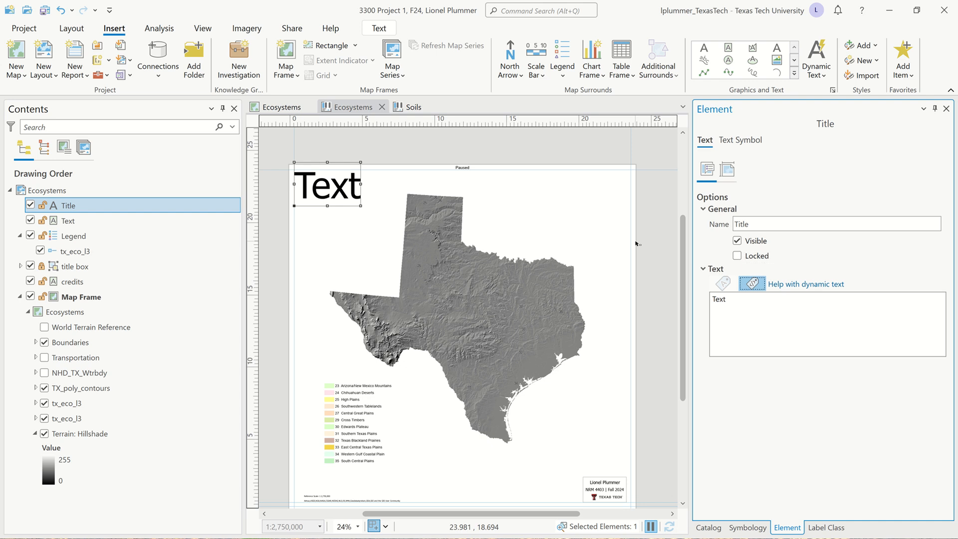
- Replace the Title element's placeholder text with LEVEL III ECOSYSTEMS OF TEXAS
key("Tab")
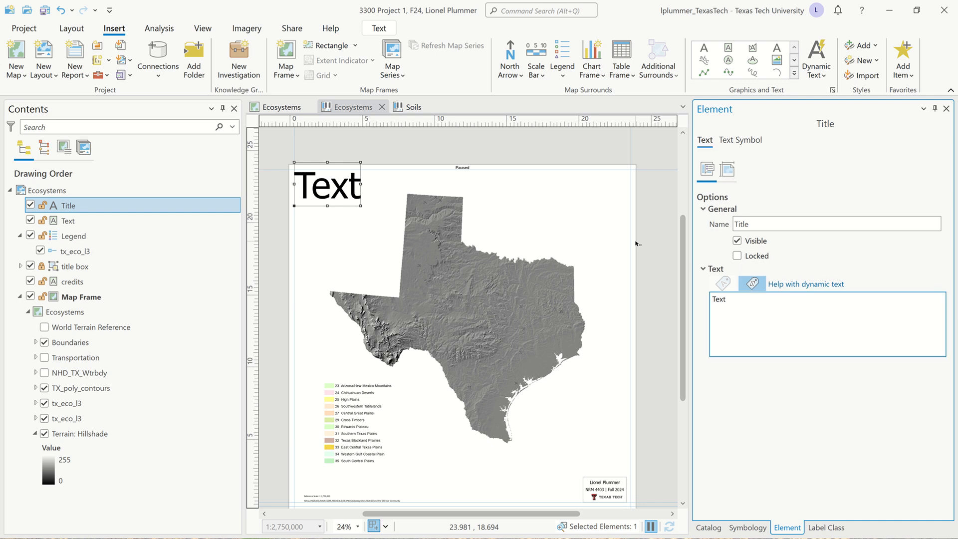
key("ctrl+a")
key("Delete")
key("Caps_Lock")
type("L")
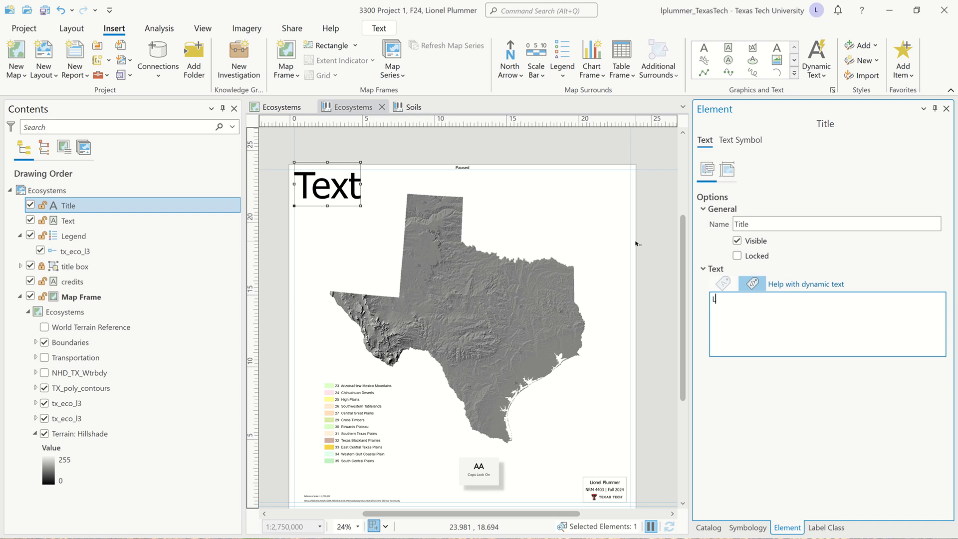
type("E")
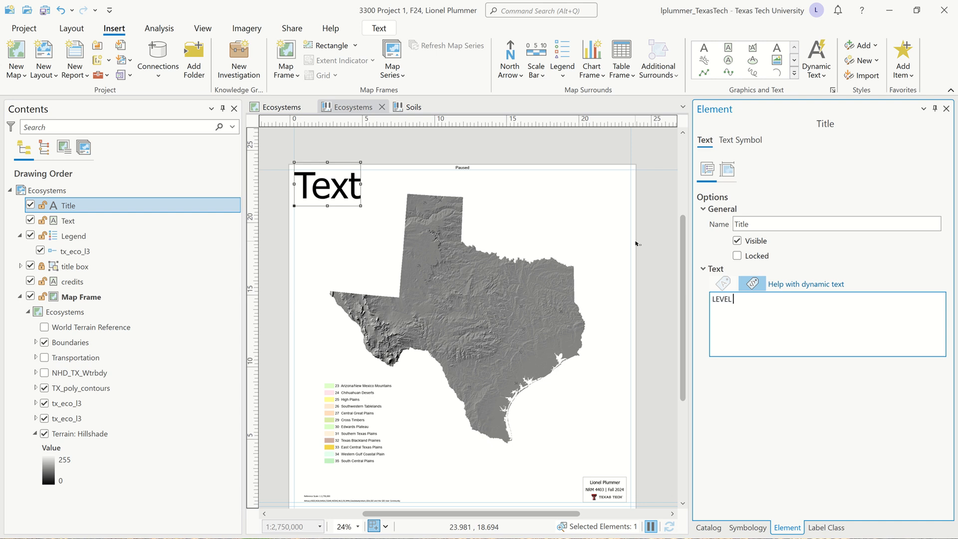
type("VEL III ECOSYSTEMS OF TEXAS")
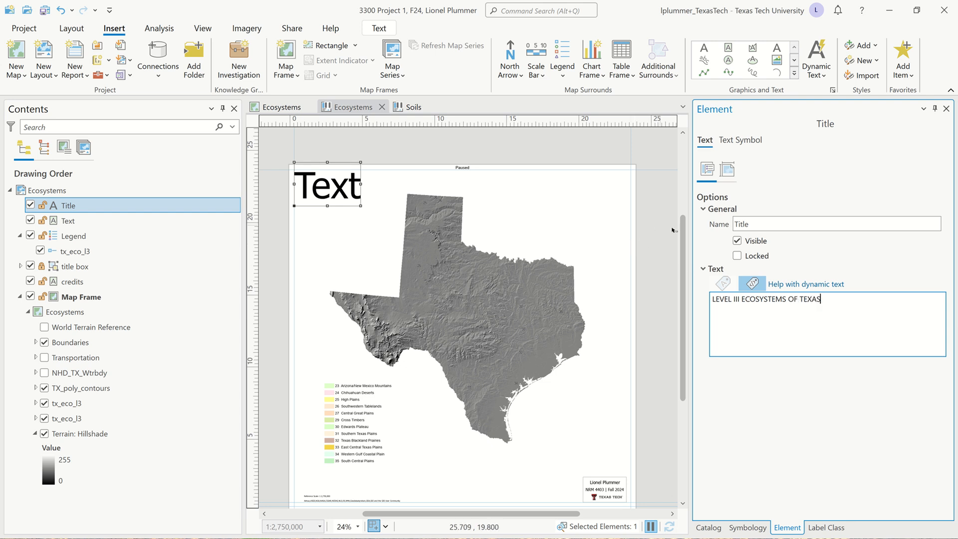
left_click(753, 202)
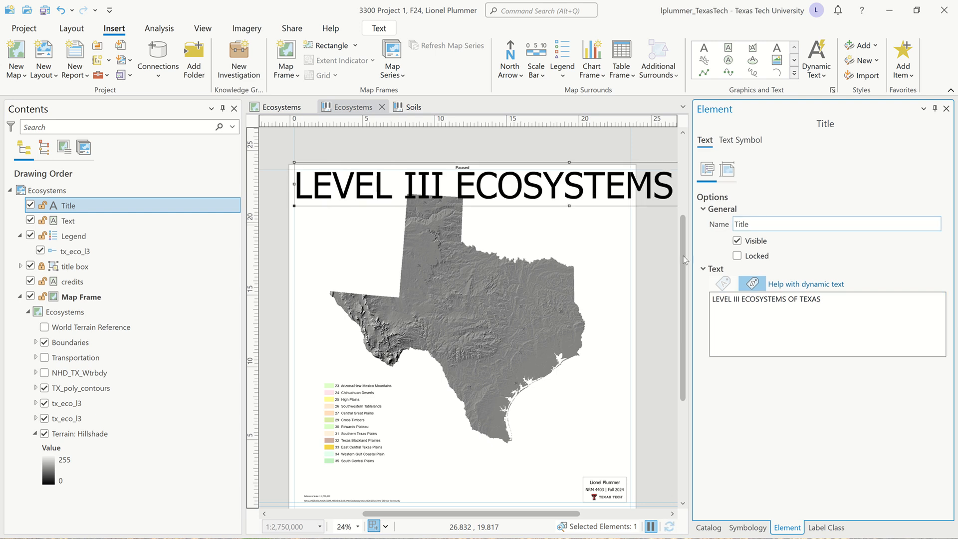
- Set the title's font to Century Gothic and its size to 72 pt
scroll(450, 307, "down", 3)
scroll(574, 361, "down", 2)
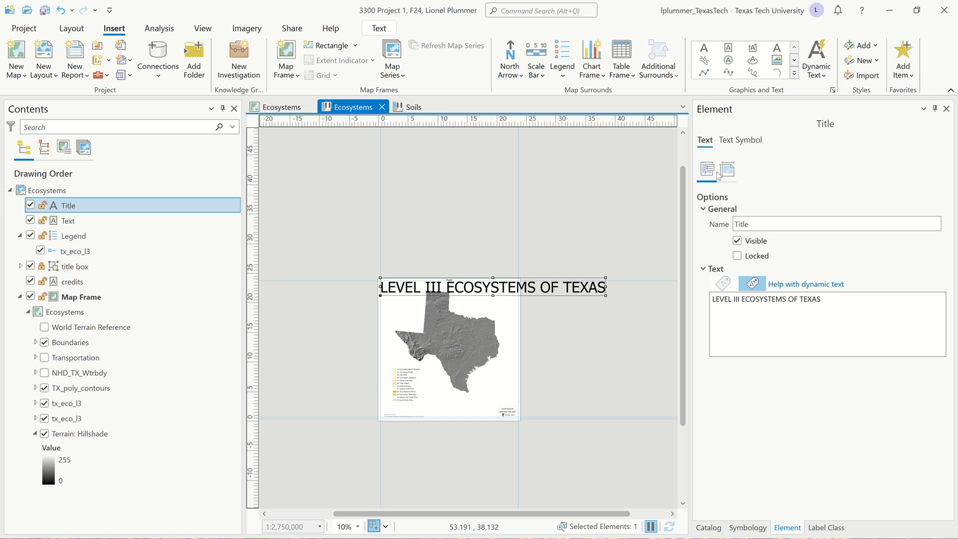
left_click(743, 140)
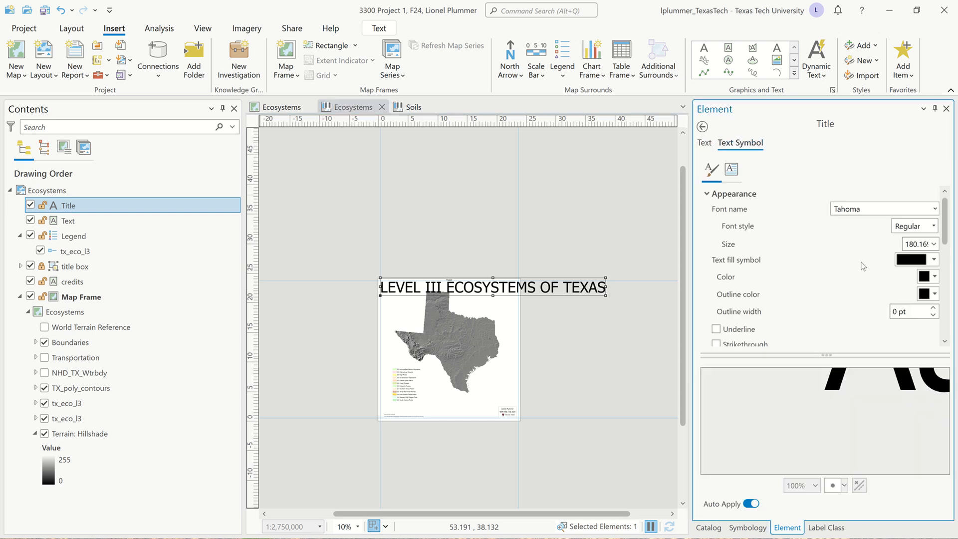
left_click(935, 209)
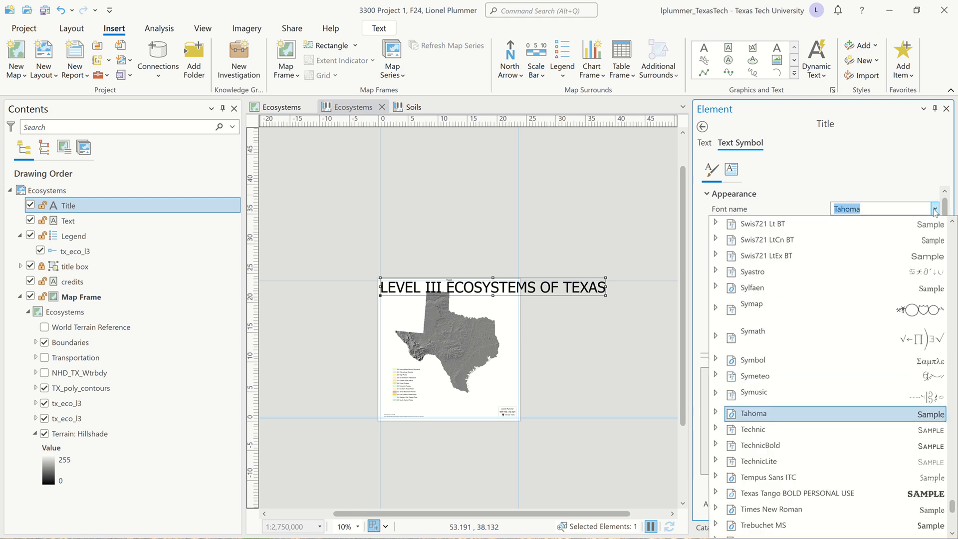
type("Centaur")
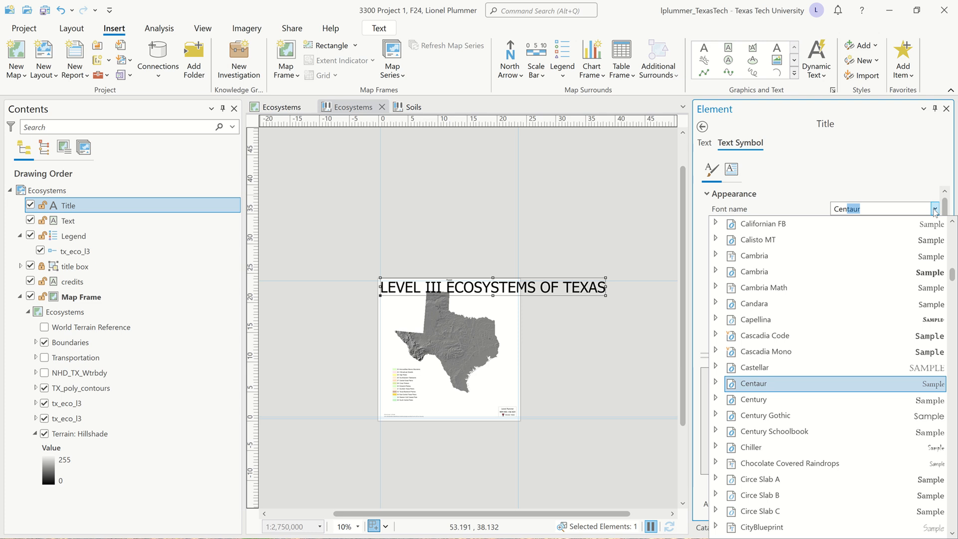
left_click(765, 416)
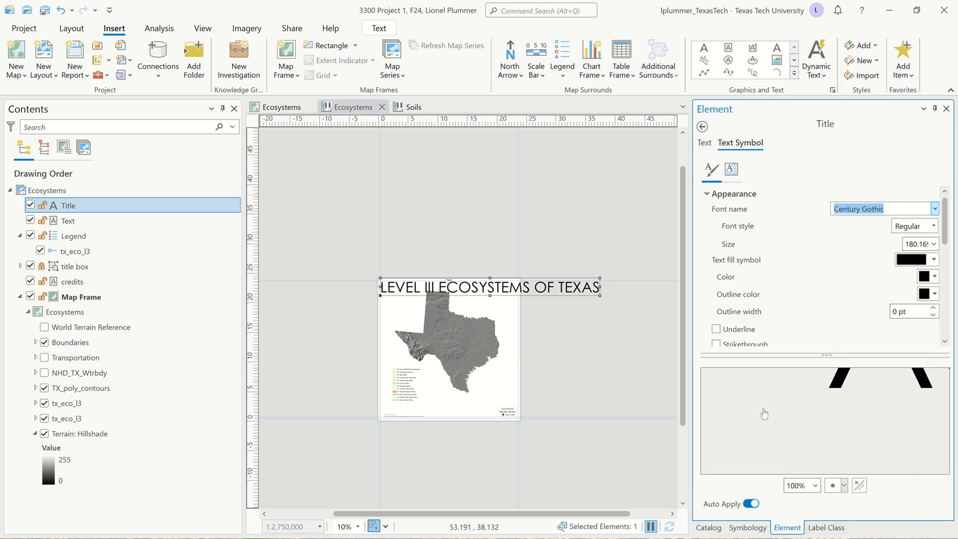
left_click(932, 244)
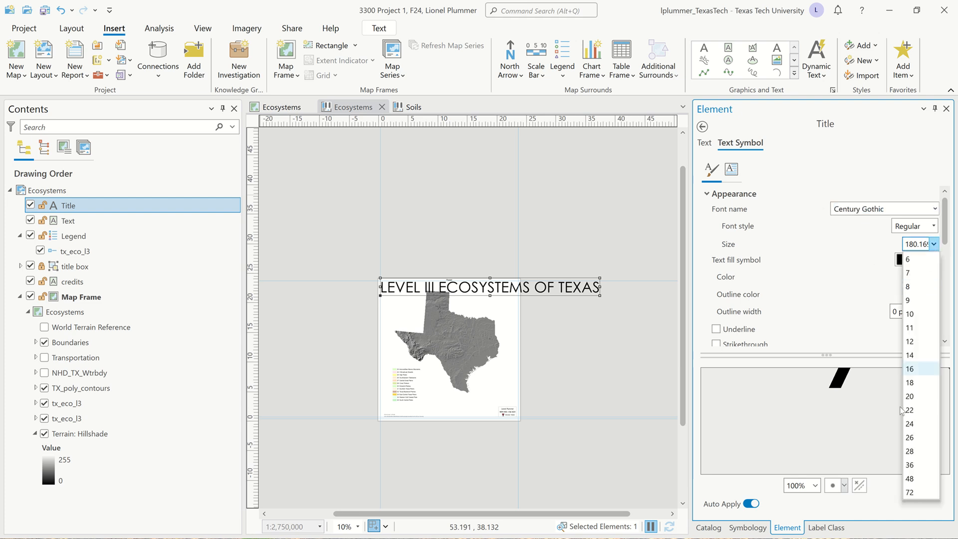
left_click(910, 492)
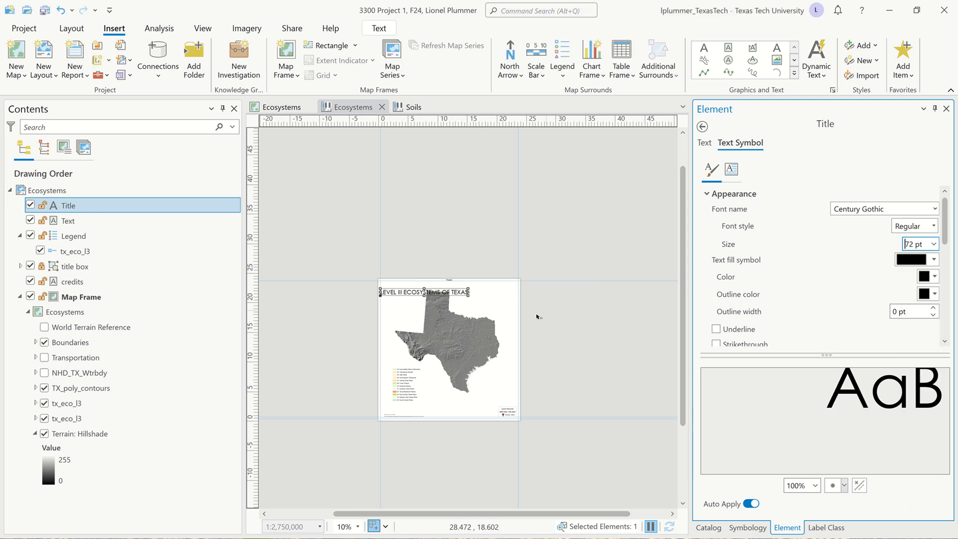
- Set the title's letter spacing to 100%
scroll(536, 317, "up", 2)
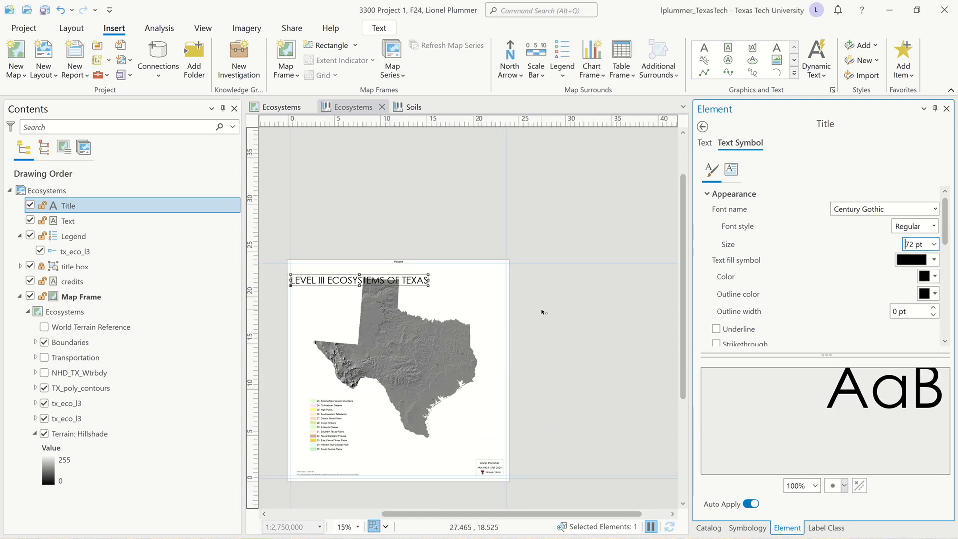
left_click_drag(546, 306, 553, 306)
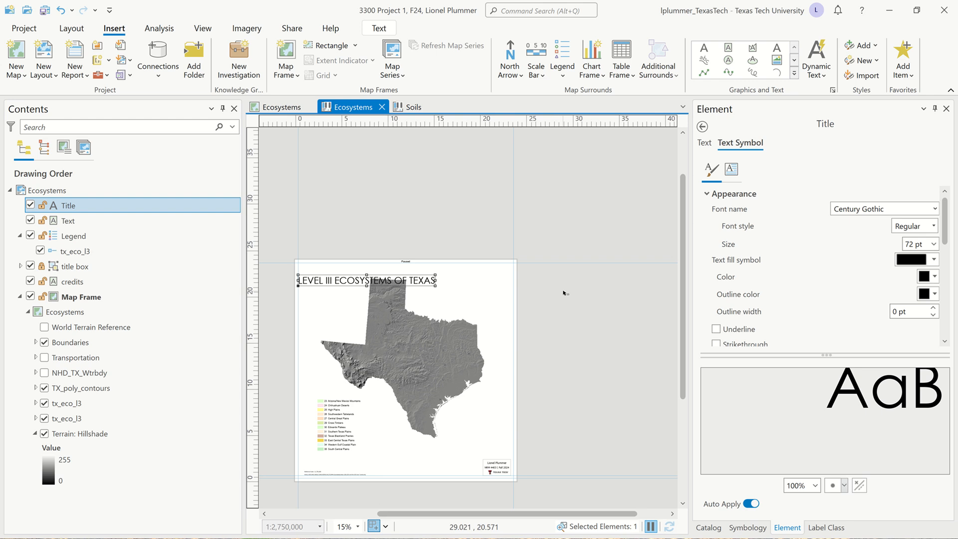
left_click(732, 170)
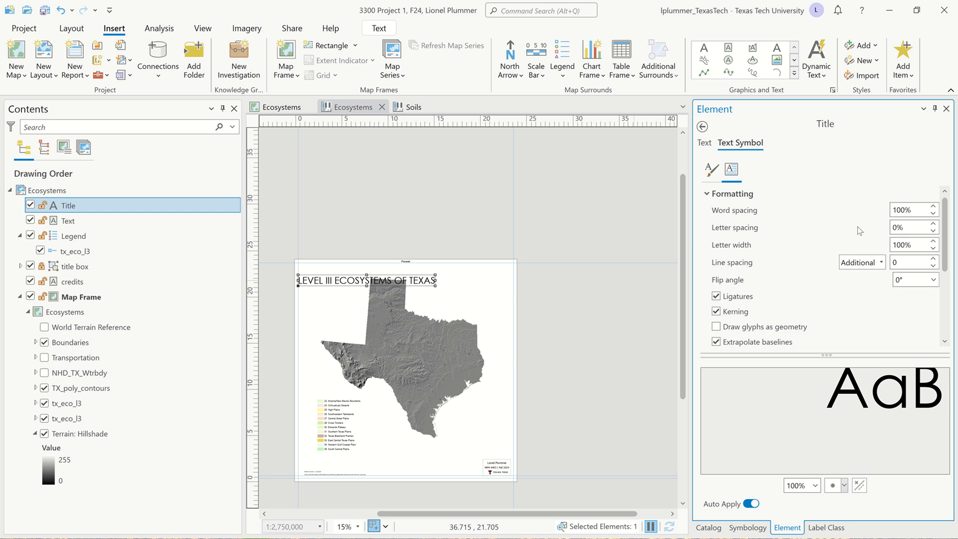
left_click(921, 228)
type("100")
key("Tab")
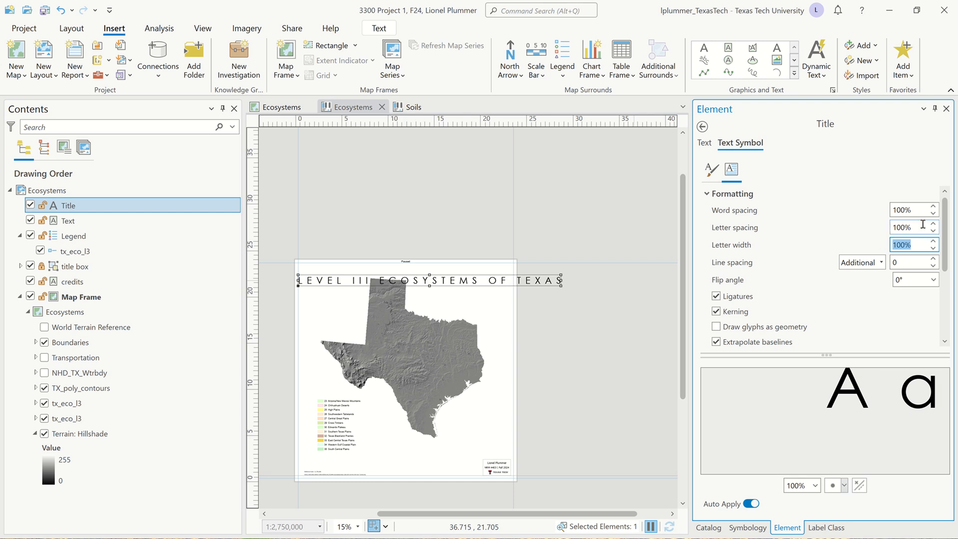
- Reduce the title's letter spacing to 80% and its font size to 60 pt
left_click(922, 224)
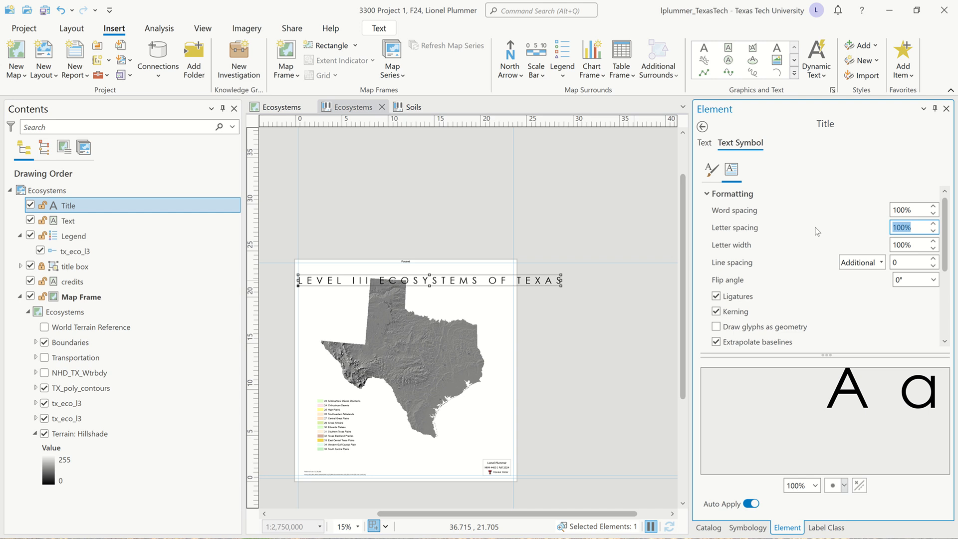
type("80")
key("Tab")
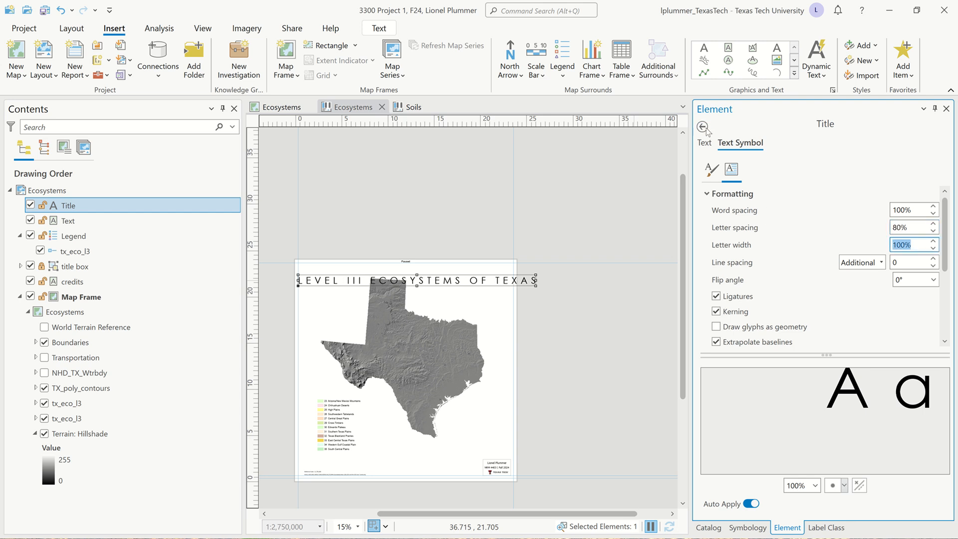
left_click(711, 171)
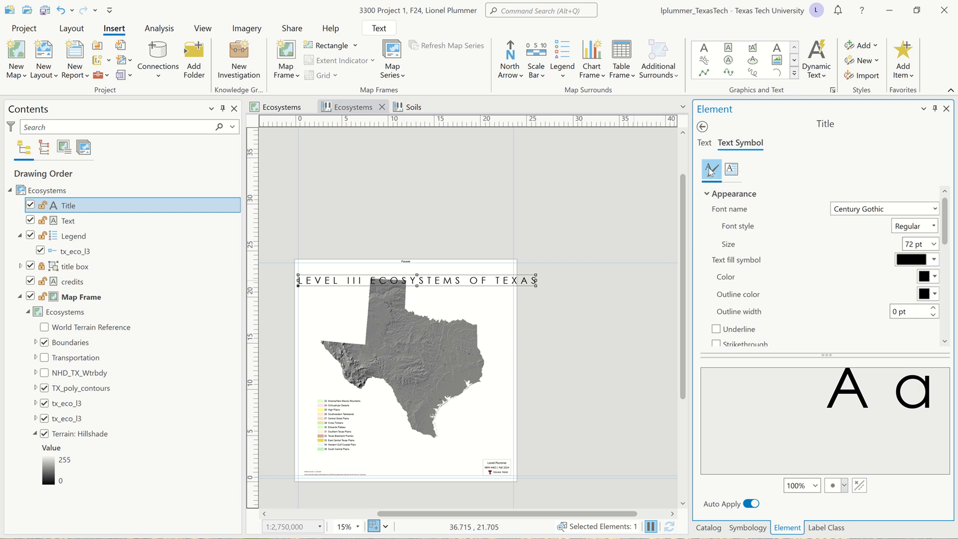
left_click(926, 243)
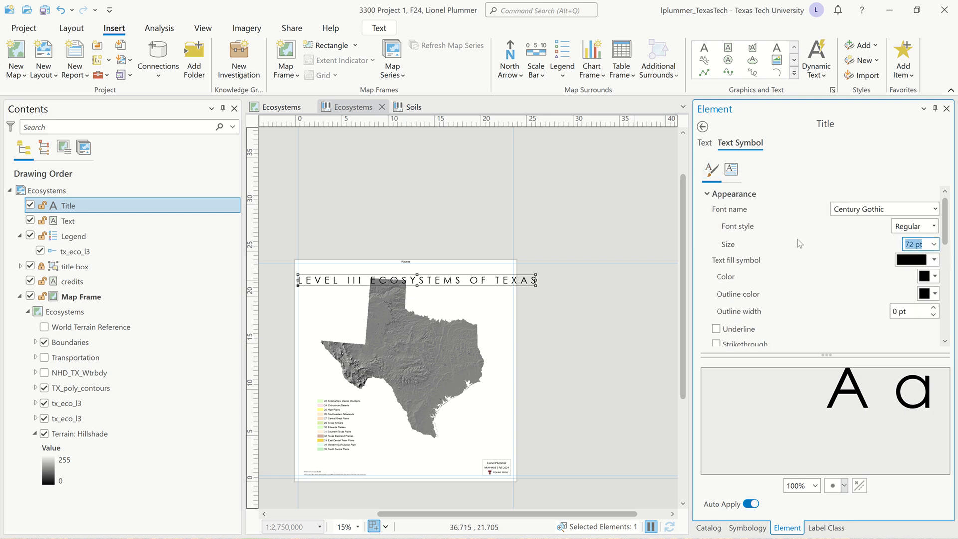
type("60")
key("Tab")
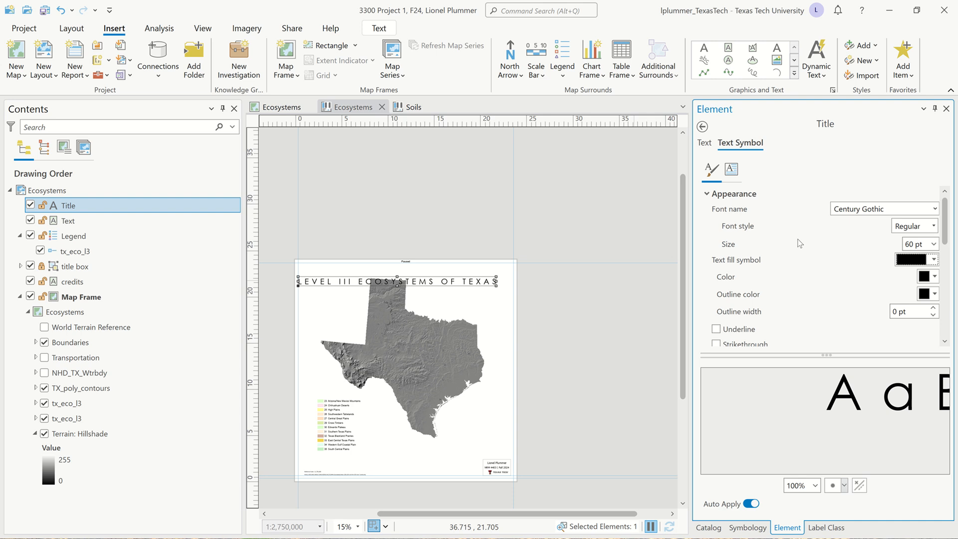
- Move the title sideways to center it horizontally near the top of the page, and deselect it
scroll(397, 281, "up", 3)
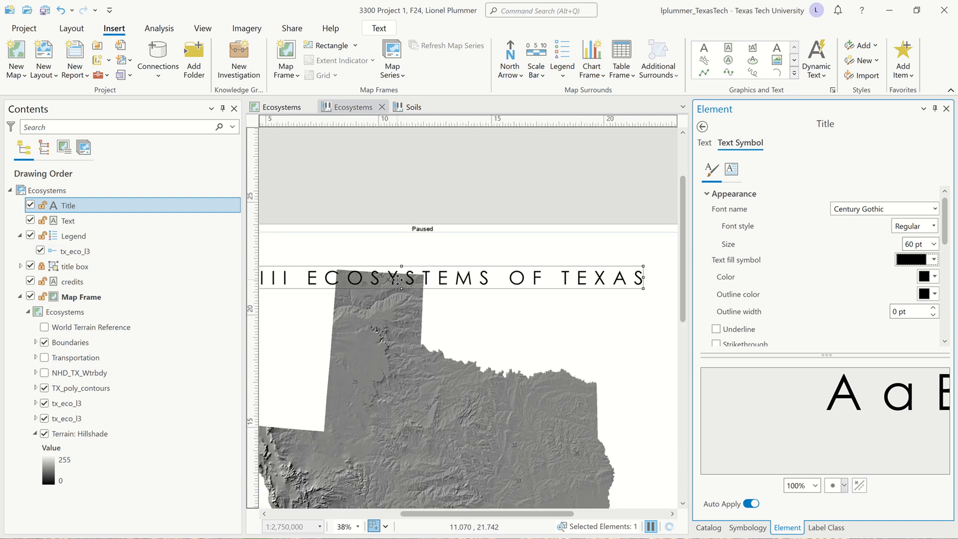
scroll(384, 289, "down", 2)
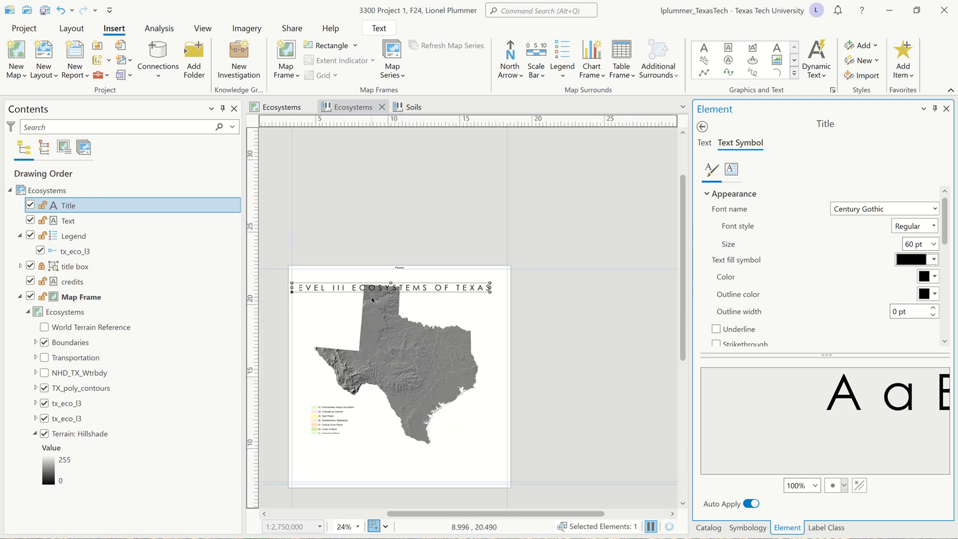
scroll(372, 299, "up", 2)
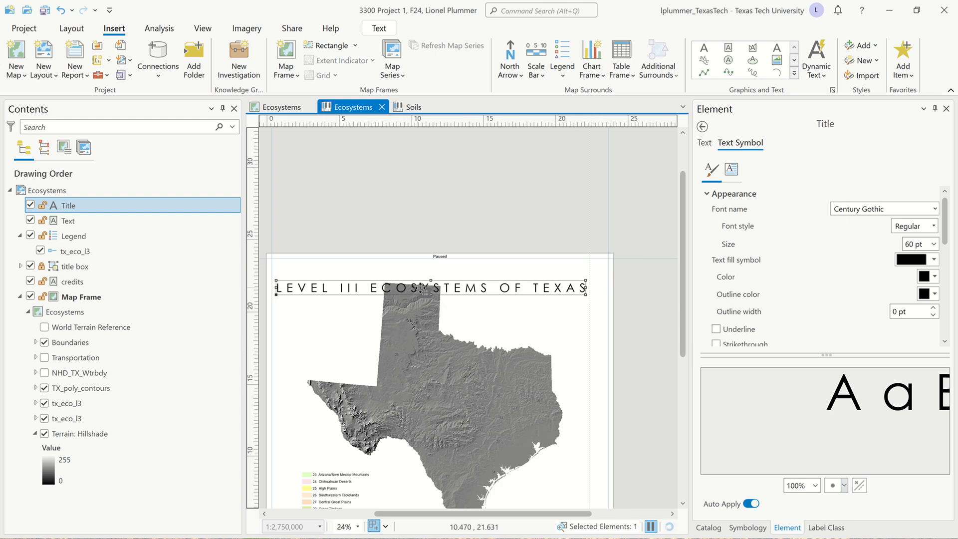
left_click_drag(422, 288, 425, 288)
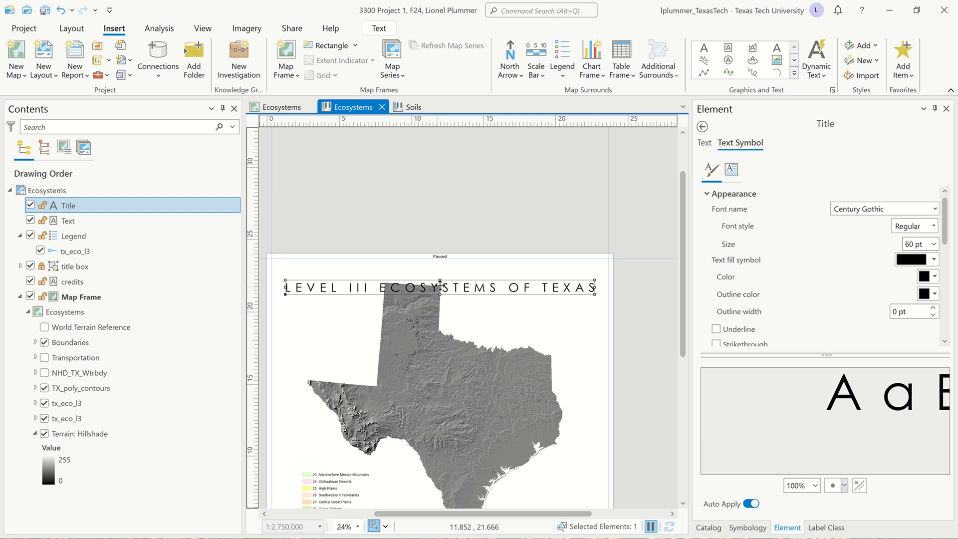
scroll(440, 287, "down", 3)
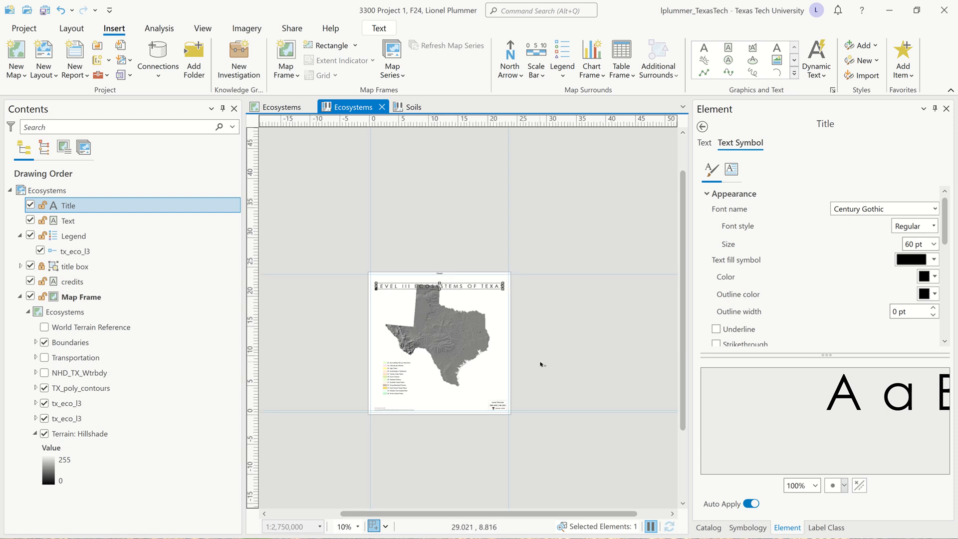
left_click(541, 365)
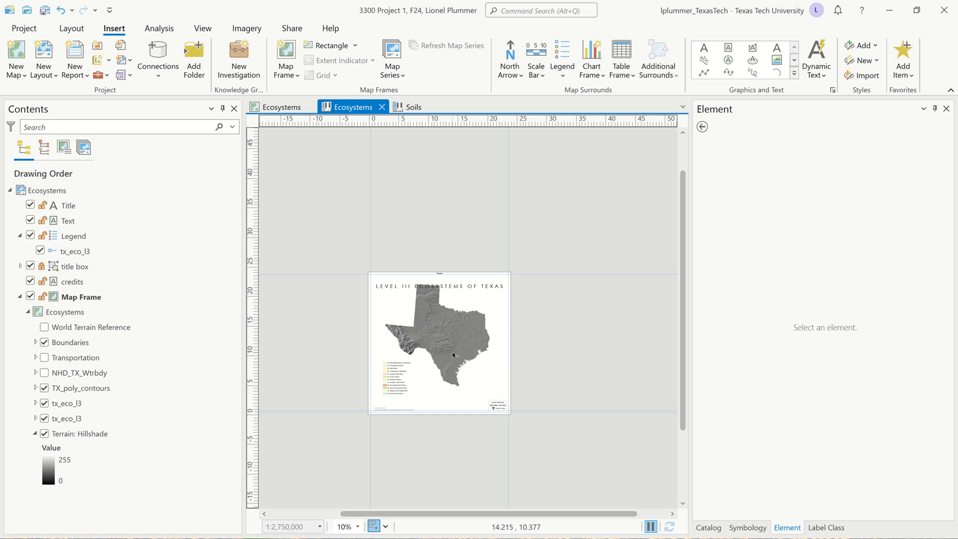
- Set the map frame's display constraint to None so the map can be repositioned
scroll(454, 354, "up", 1)
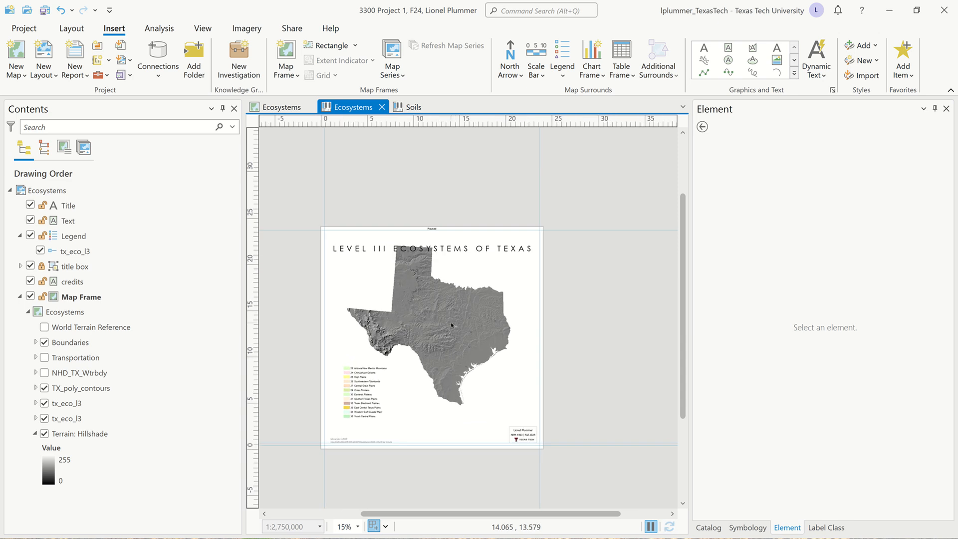
left_click_drag(451, 325, 461, 328)
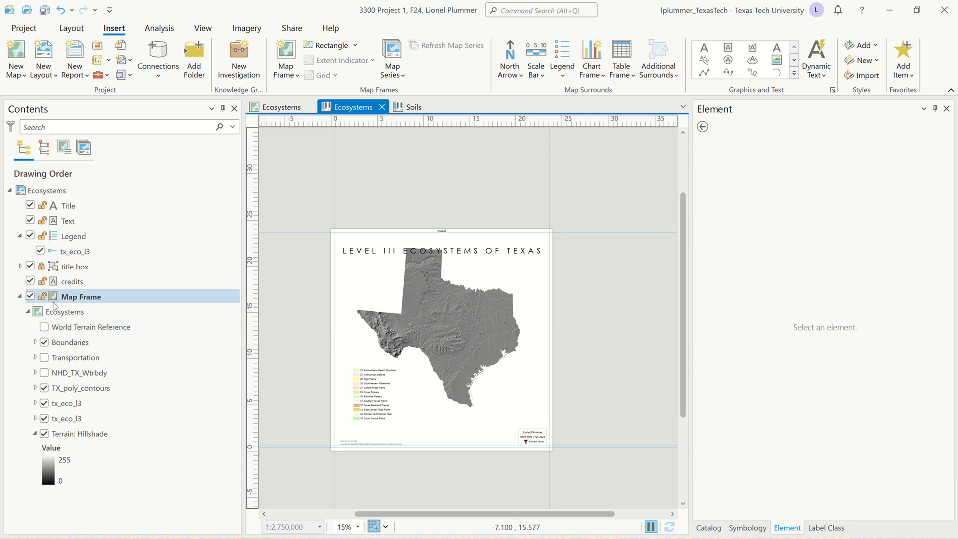
left_click(54, 301)
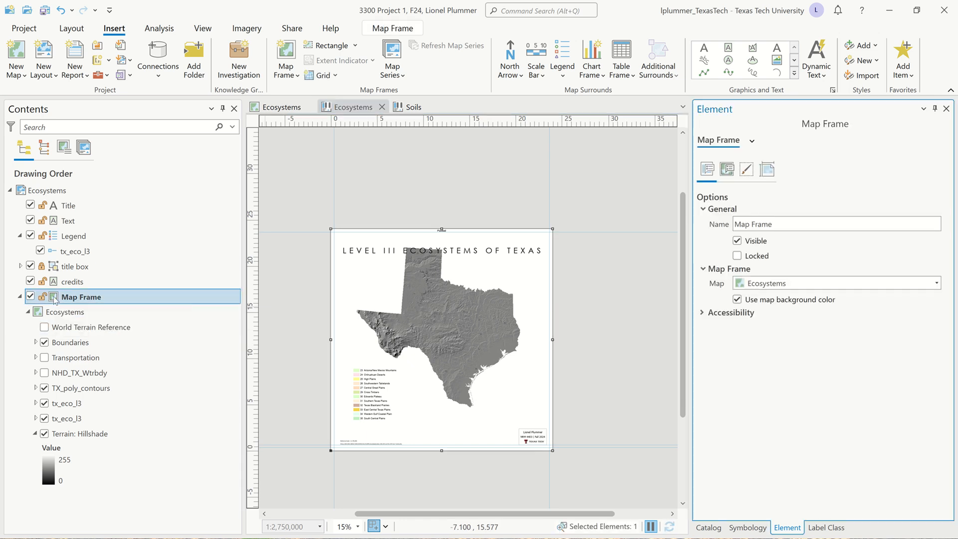
left_click(734, 171)
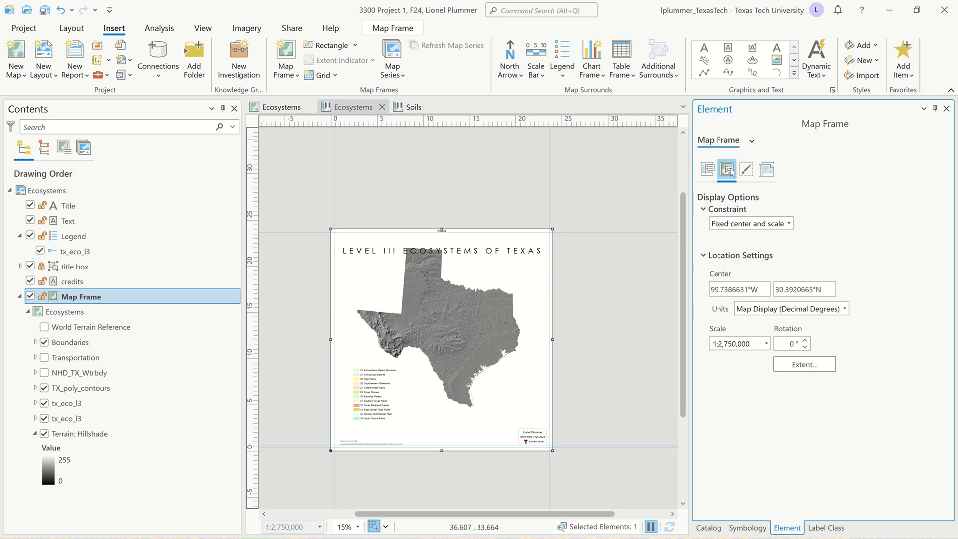
left_click(789, 224)
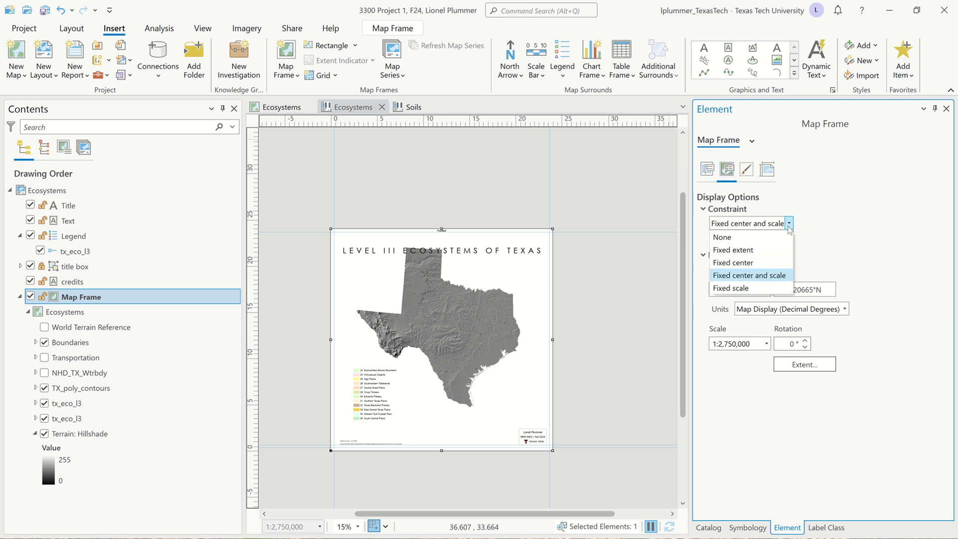
left_click(753, 236)
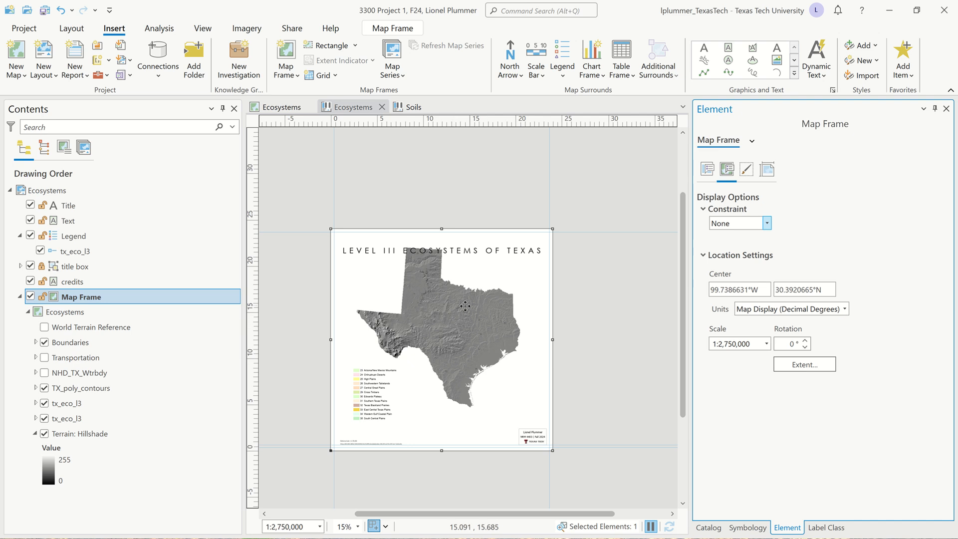
- Activate the map frame, shift Texas down to sit centered below the title, and return to the layout with nothing selected
right_click(446, 323)
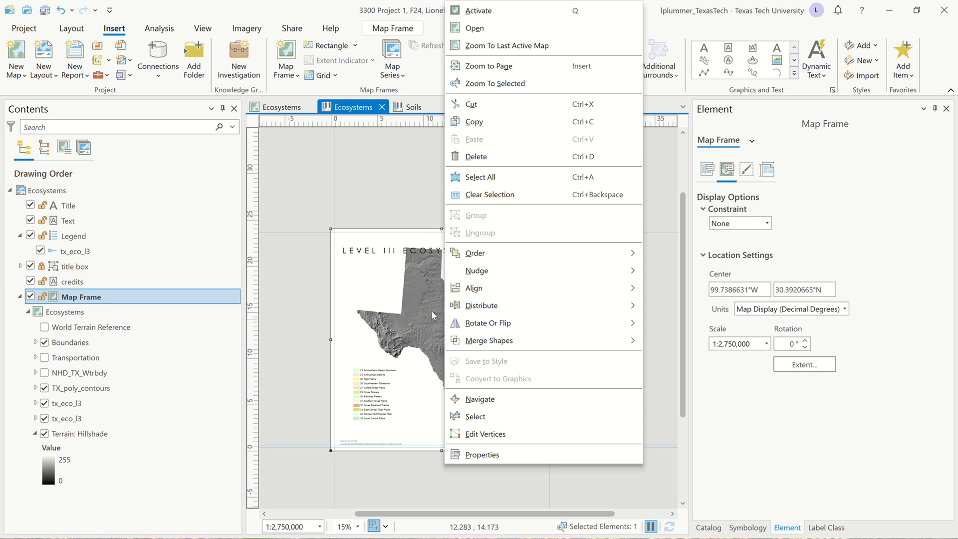
left_click(521, 11)
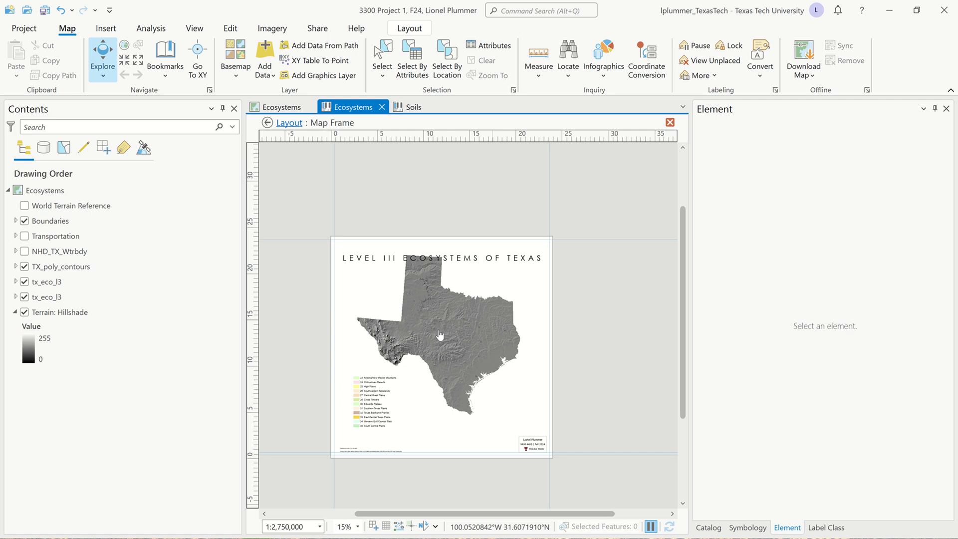
left_click_drag(439, 335, 449, 347)
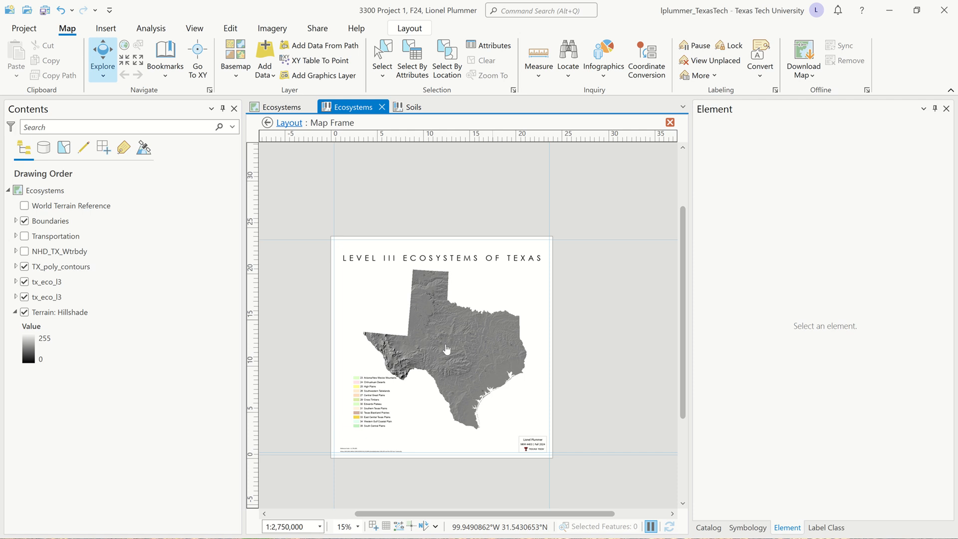
left_click_drag(455, 338, 452, 343)
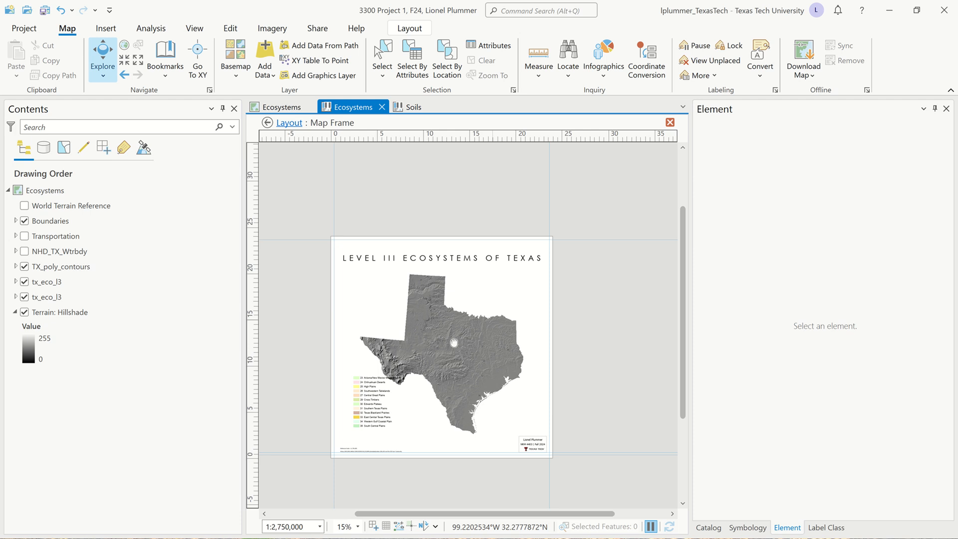
left_click_drag(454, 343, 454, 340)
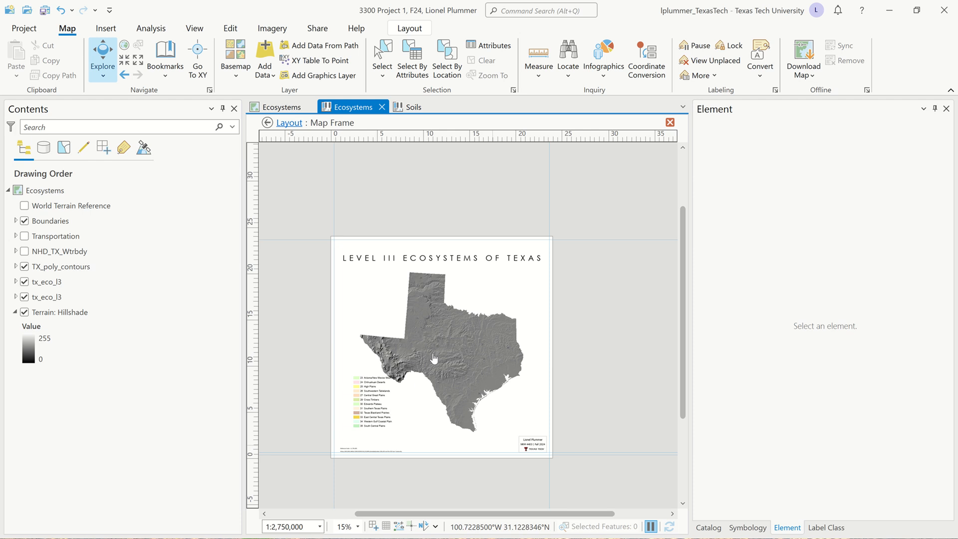
left_click_drag(438, 344, 439, 345)
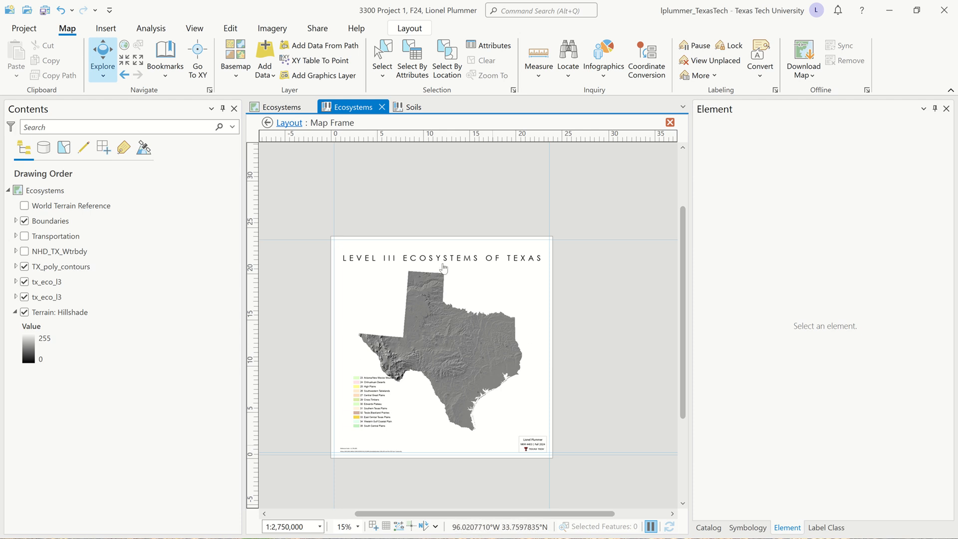
left_click(415, 31)
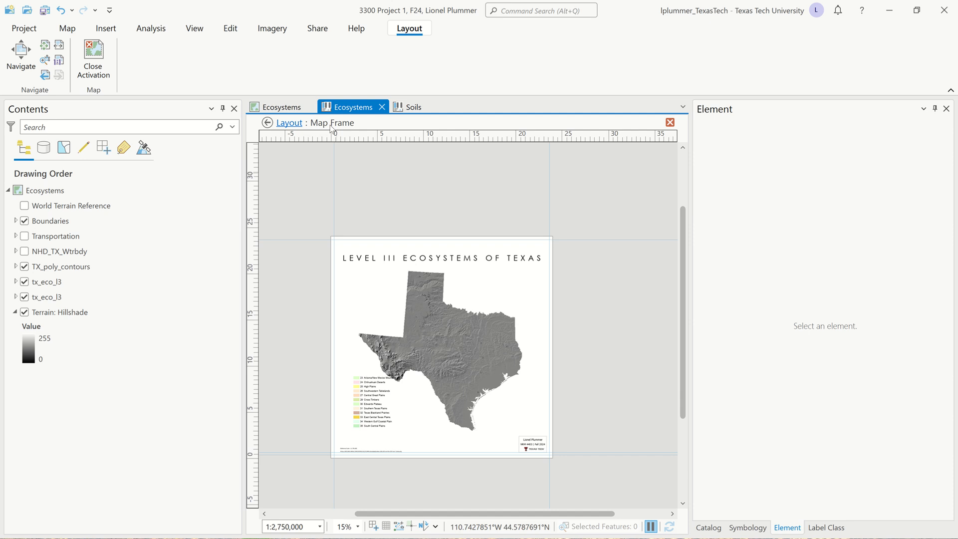
left_click(285, 123)
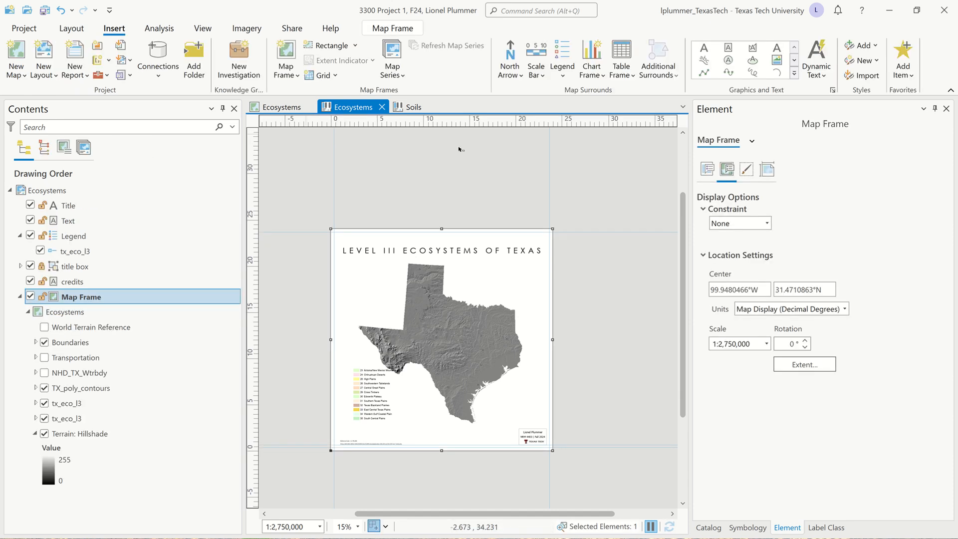
left_click_drag(643, 293, 650, 292)
left_click(650, 292)
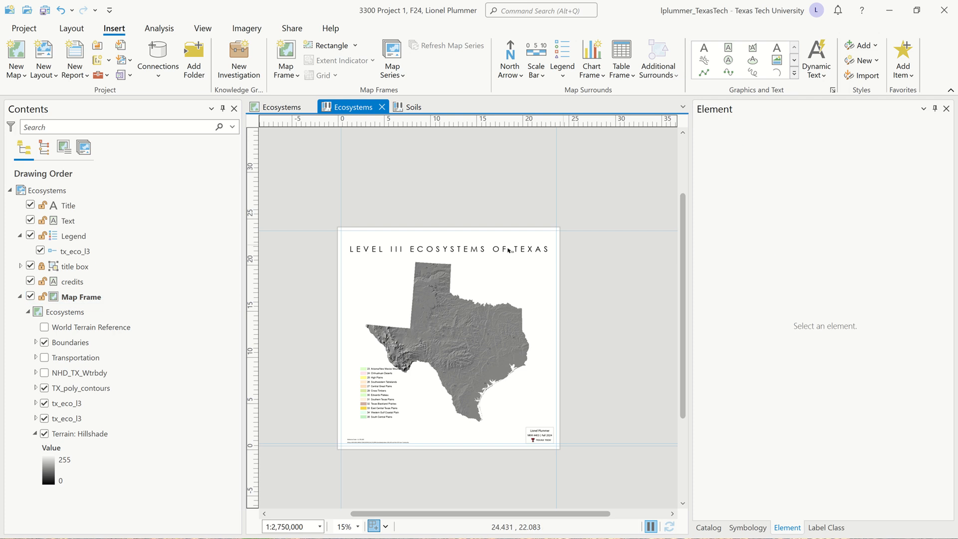
- Nudge the LEVEL III ECOSYSTEMS OF TEXAS title slightly upward, away from the Panhandle, and deselect it
scroll(484, 250, "up", 2)
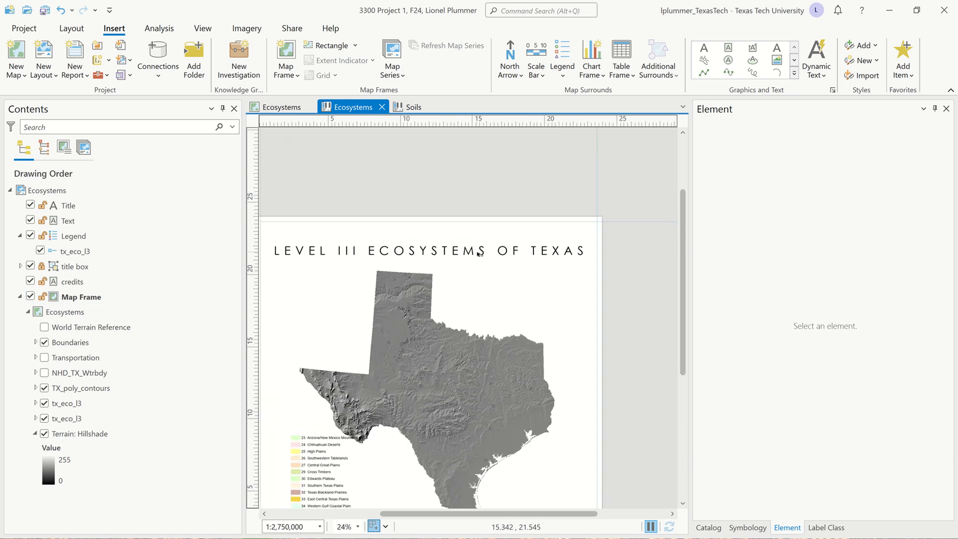
left_click(479, 253)
scroll(522, 252, "down", 2)
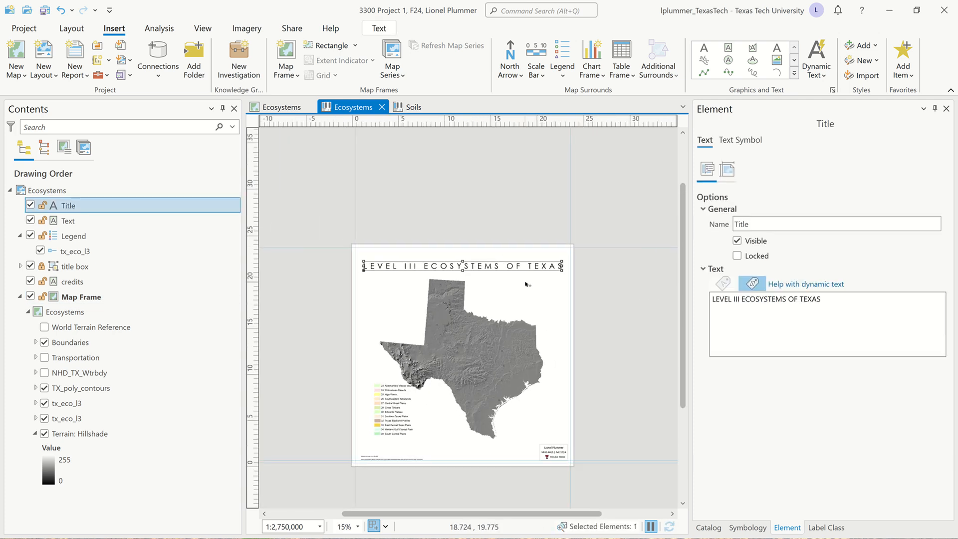
key("Up")
key("Up")
key("Up")
key("Up")
key("Up")
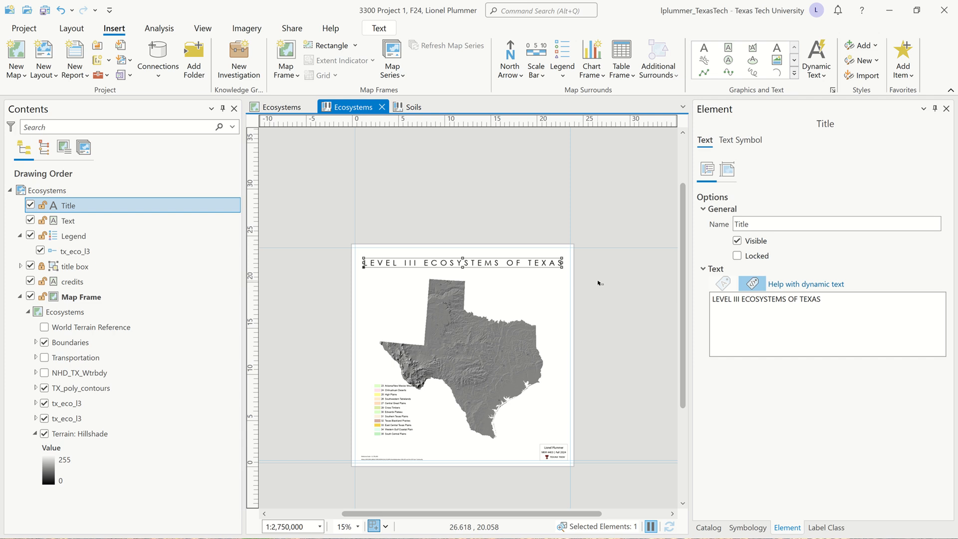
left_click(594, 280)
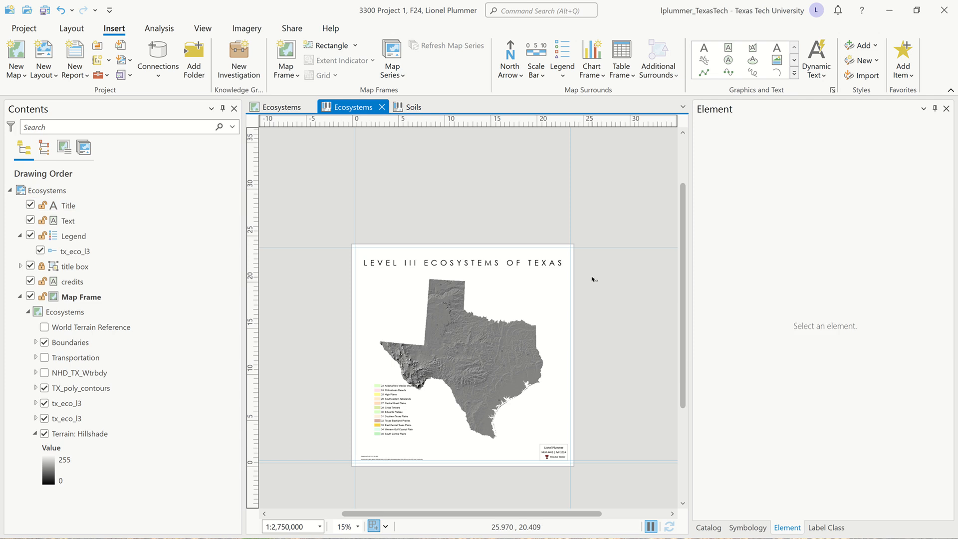
- Set the map frame's display constraint to Fixed center and scale
left_click(53, 298)
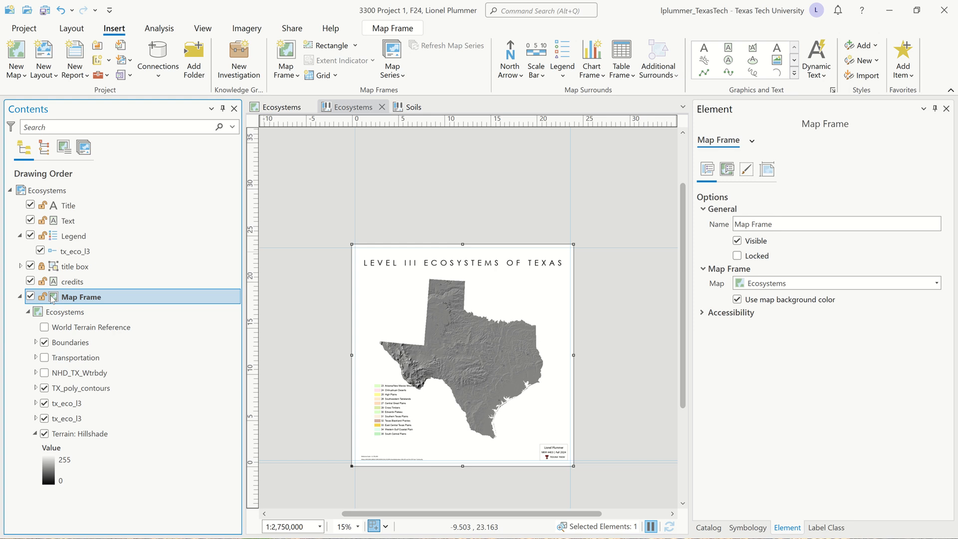
left_click(728, 170)
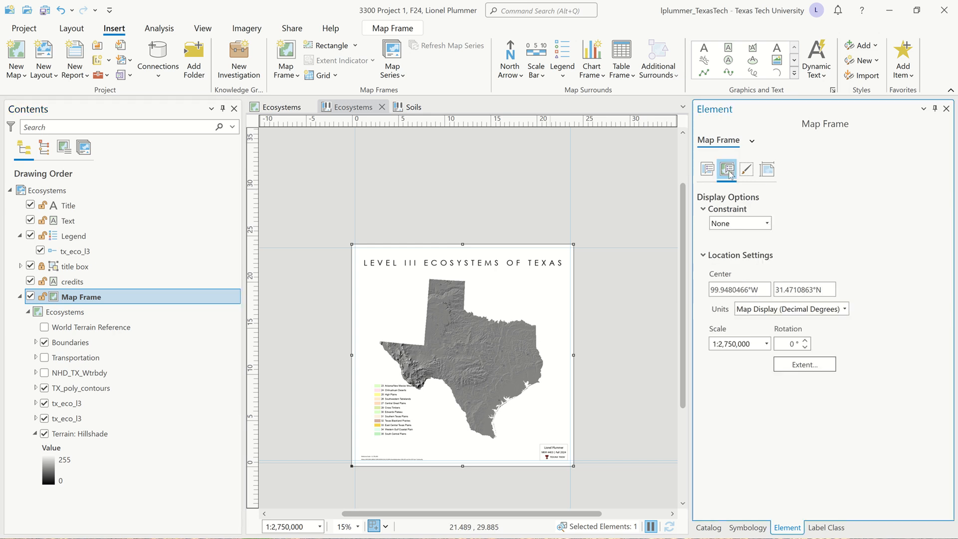
left_click(767, 224)
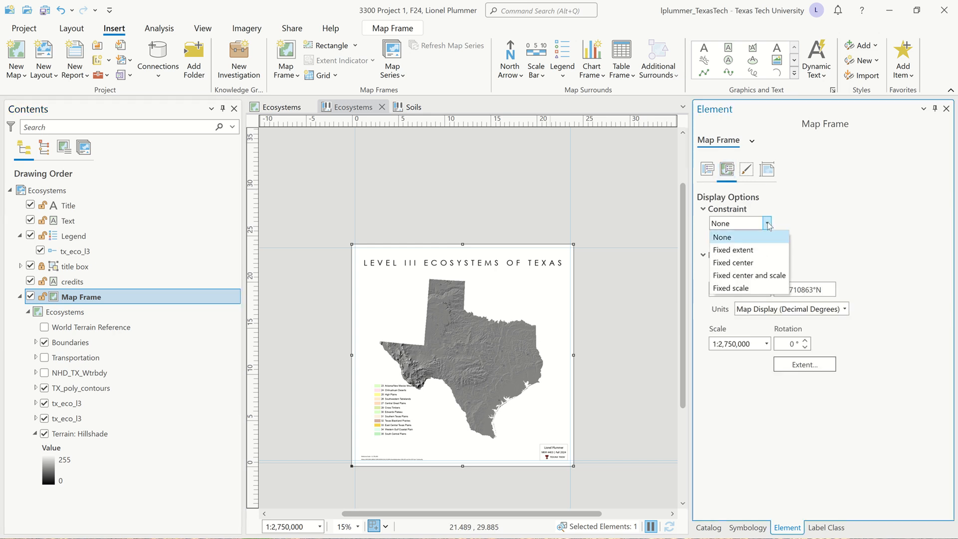
left_click(771, 275)
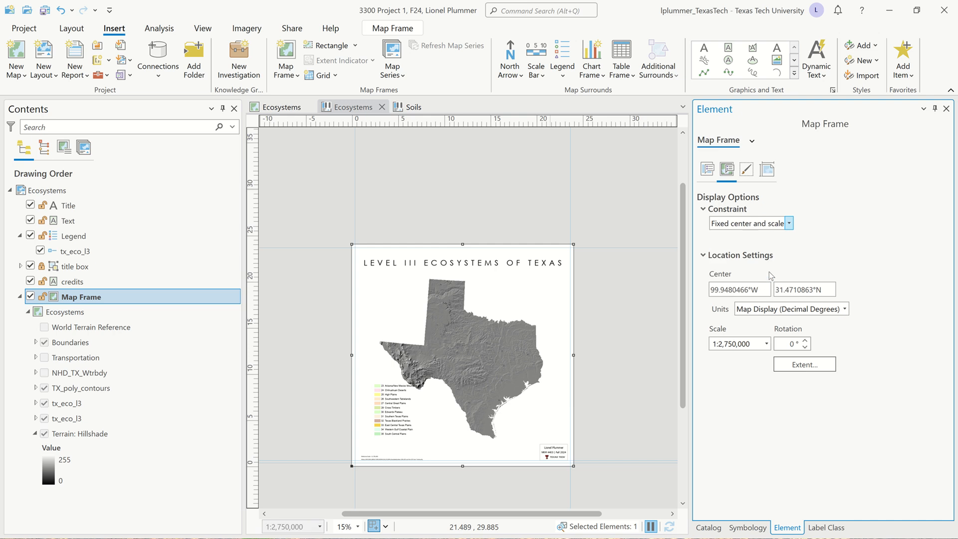
- Give the map frame a black border 0.5 pt wide and deselect the frame
left_click(748, 171)
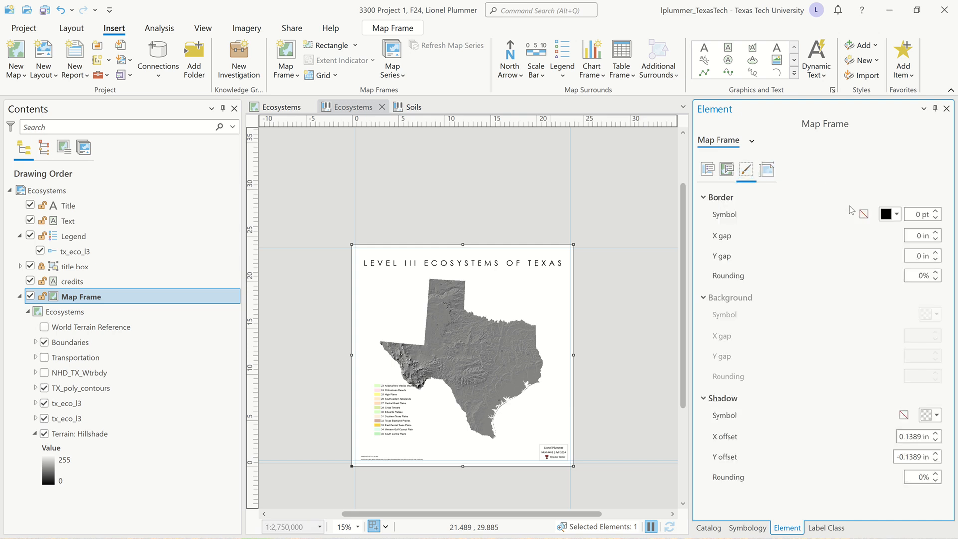
left_click(924, 214)
key("BackSpace")
key("Tab")
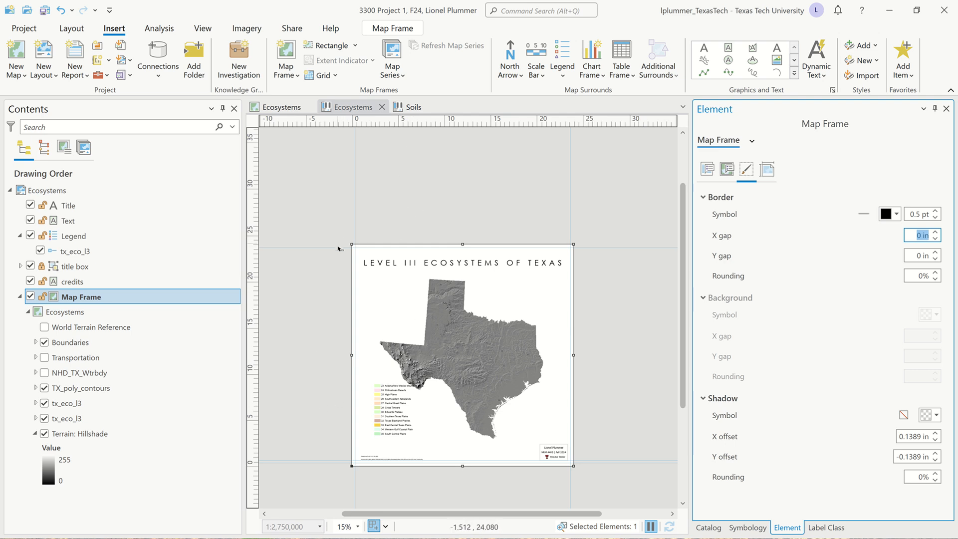
left_click(594, 294)
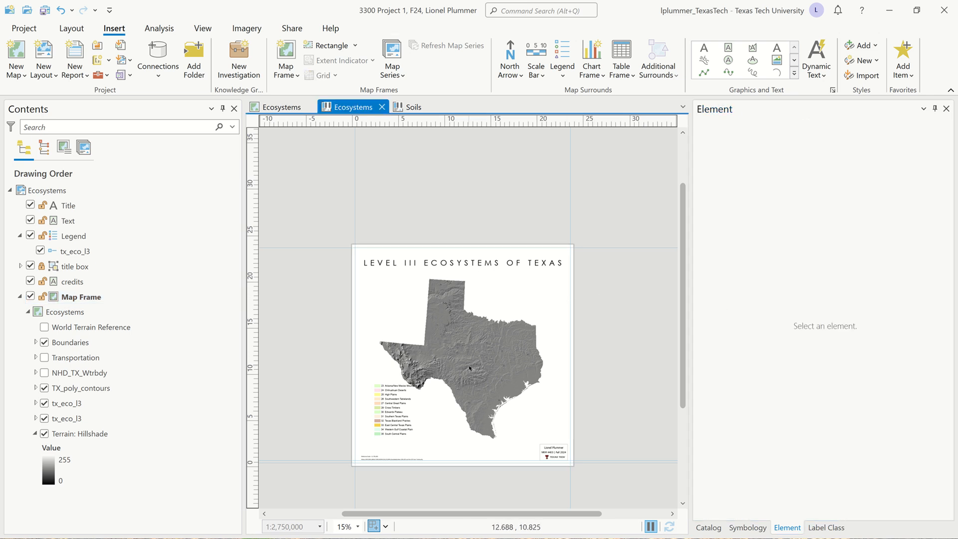
- Draw a rectangle along the page's margin guides and extend its lower-right corner to the lowest horizontal guide
left_click(794, 73)
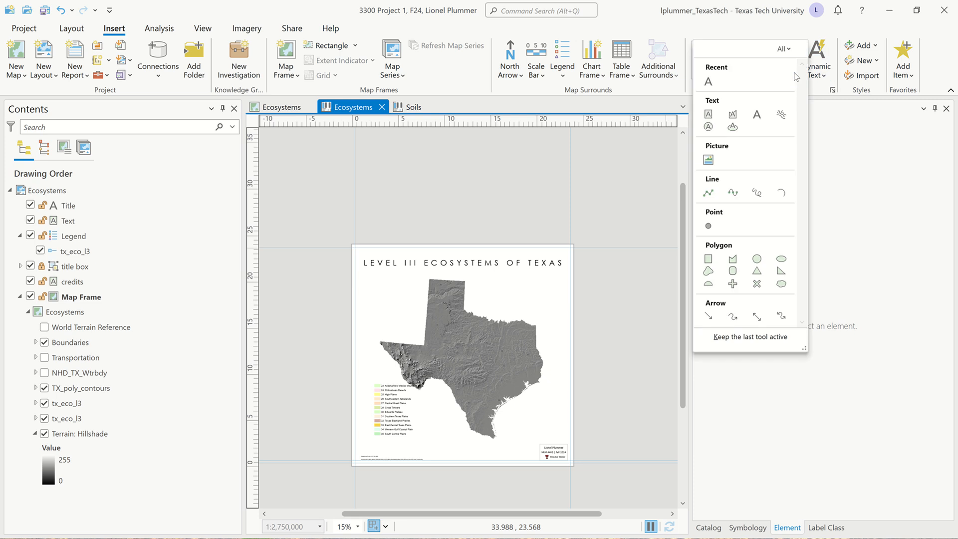
left_click(709, 259)
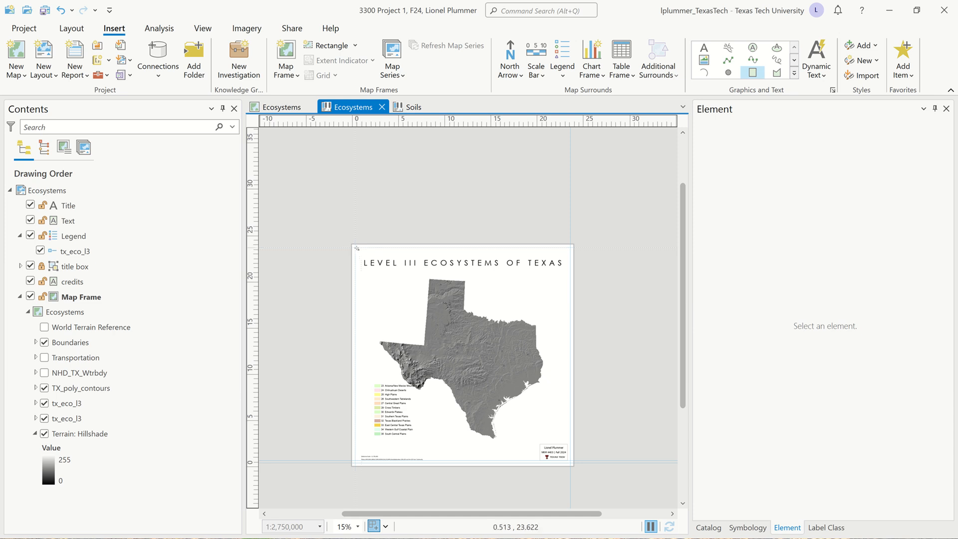
left_click_drag(357, 248, 570, 459)
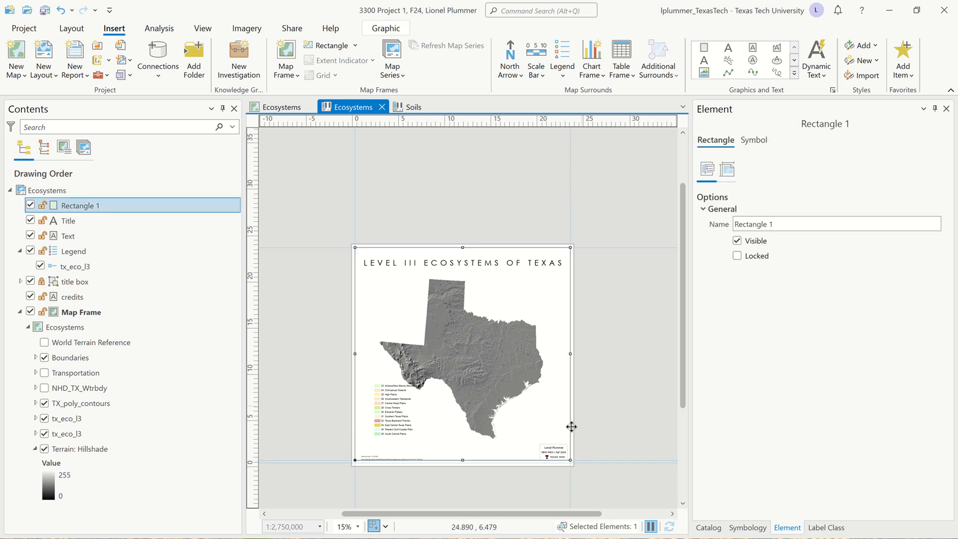
scroll(574, 434, "up", 3)
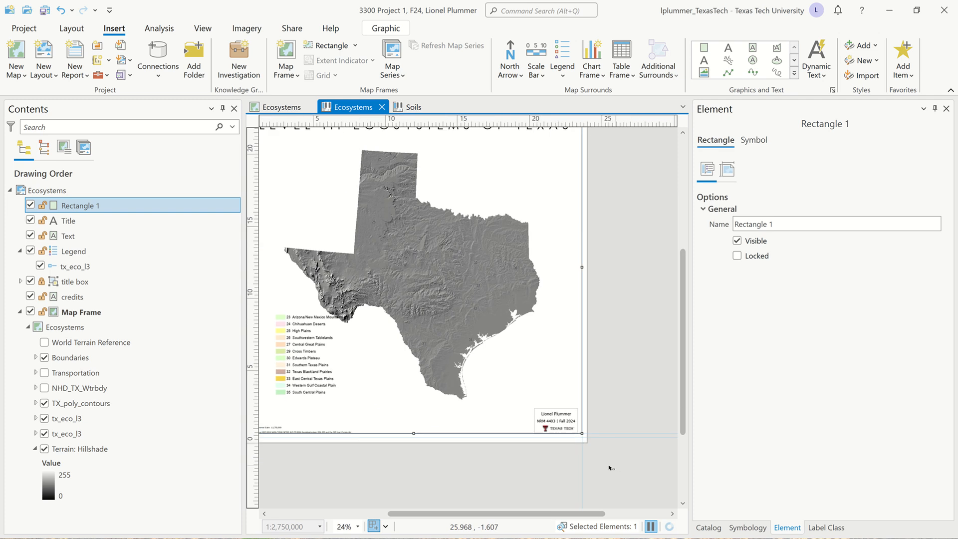
scroll(596, 441, "up", 5)
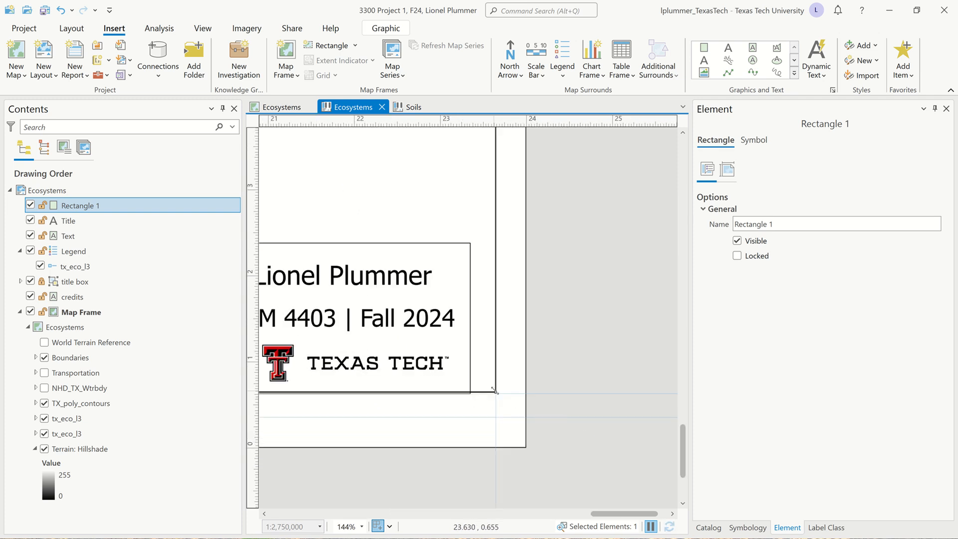
left_click_drag(496, 390, 498, 417)
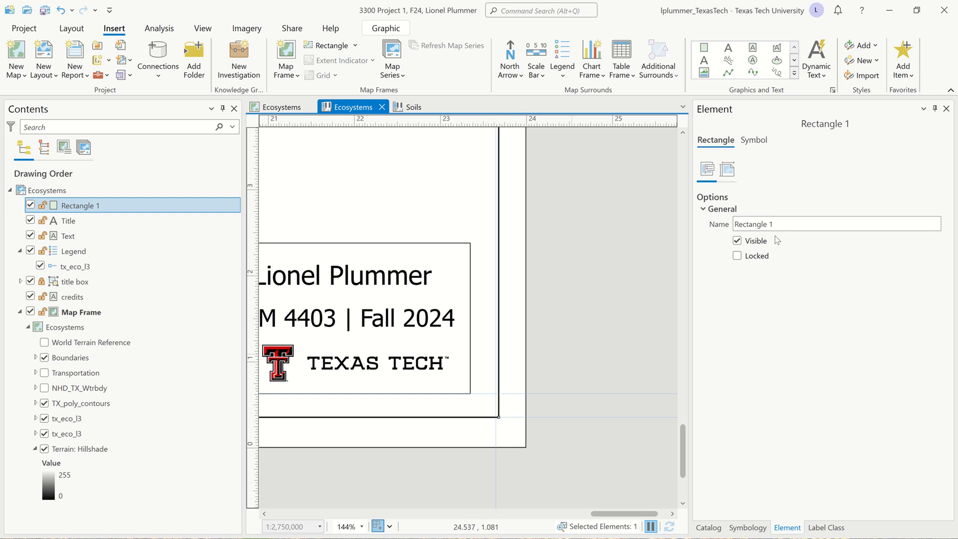
- Rename the new rectangle element as Inner Border
left_click_drag(785, 223, 733, 222)
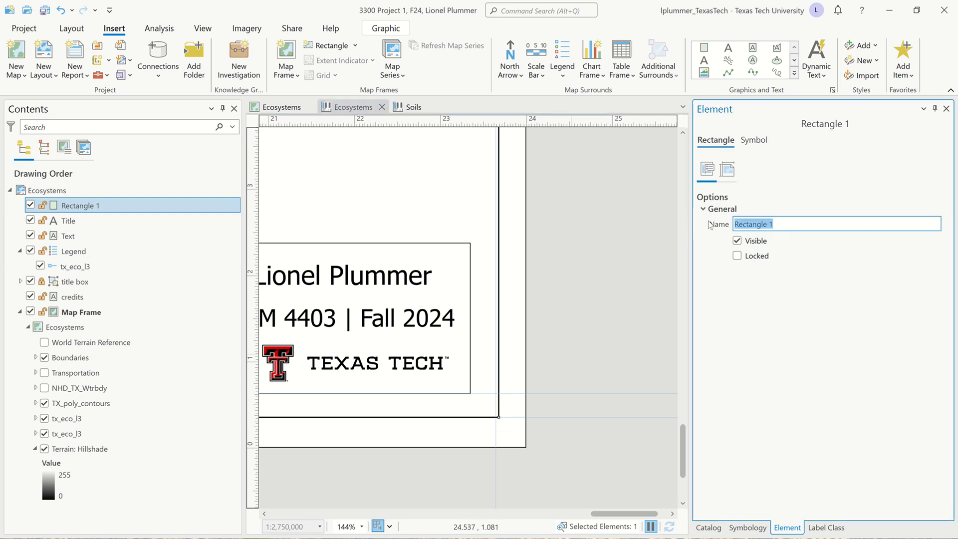
key("BackSpace")
type("iNN")
key("BackSpace")
key("BackSpace")
key("BackSpace")
key("Caps_Lock")
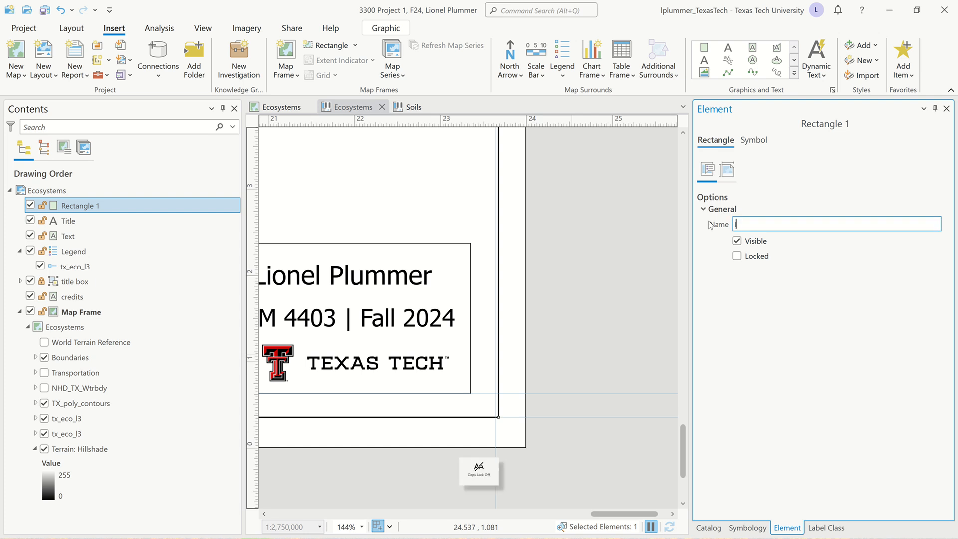
type("Inner Border")
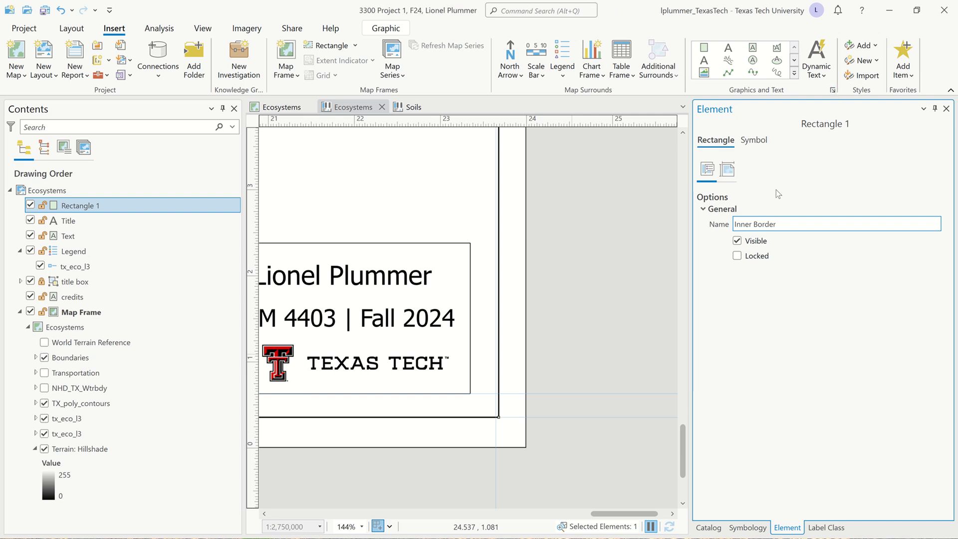
- Set the Inner Border rectangle's width to 23.3 in
left_click(733, 172)
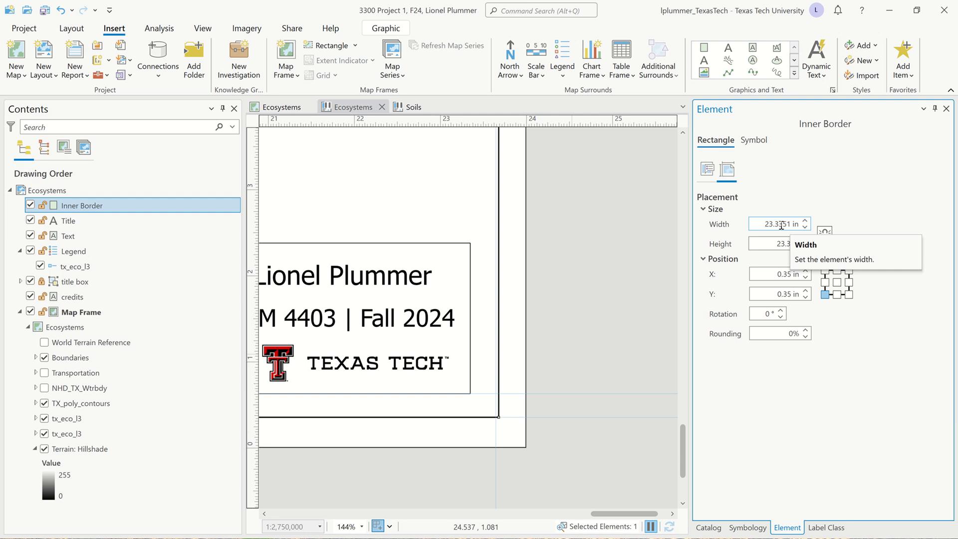
left_click_drag(780, 224, 830, 238)
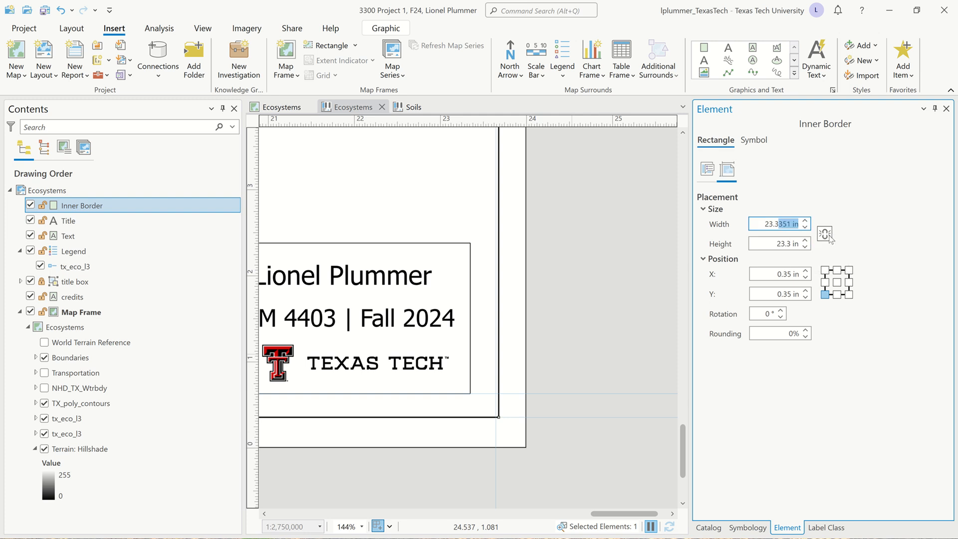
key("BackSpace")
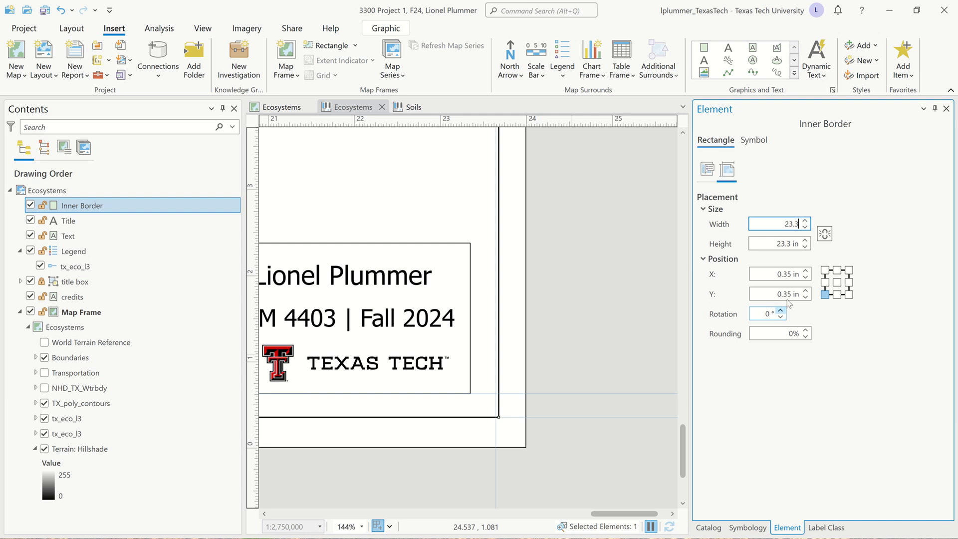
key("Tab")
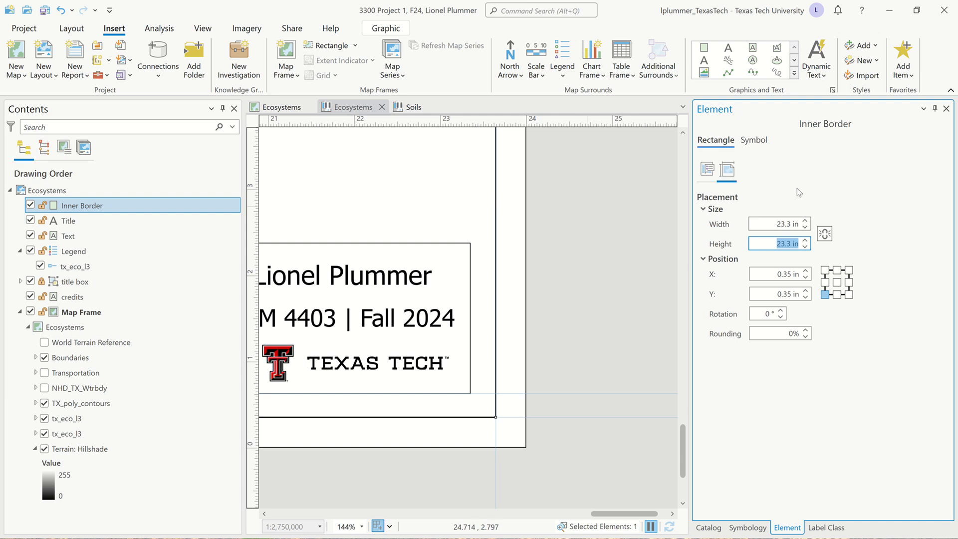
- Set the Inner Border's outline width to 0.35 pt and deselect the rectangle
left_click(766, 142)
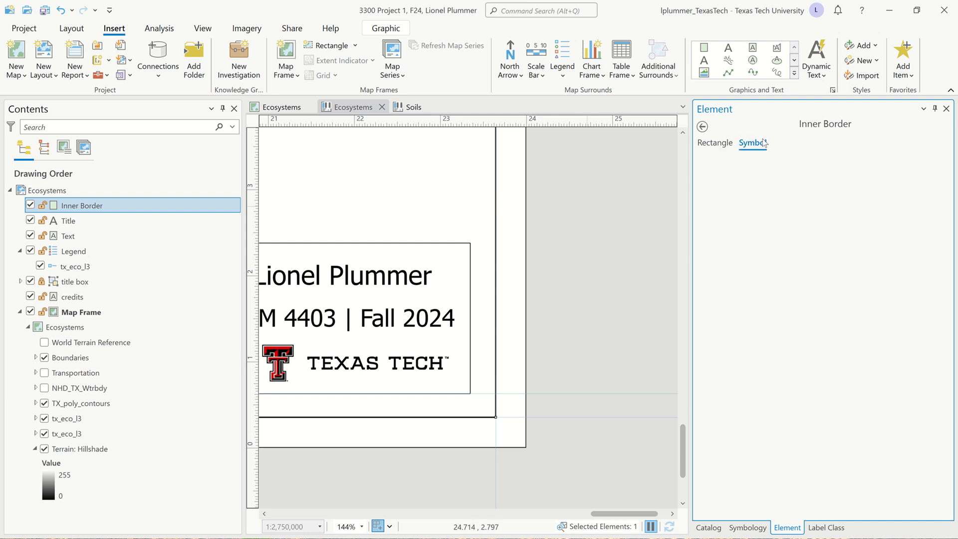
left_click(926, 242)
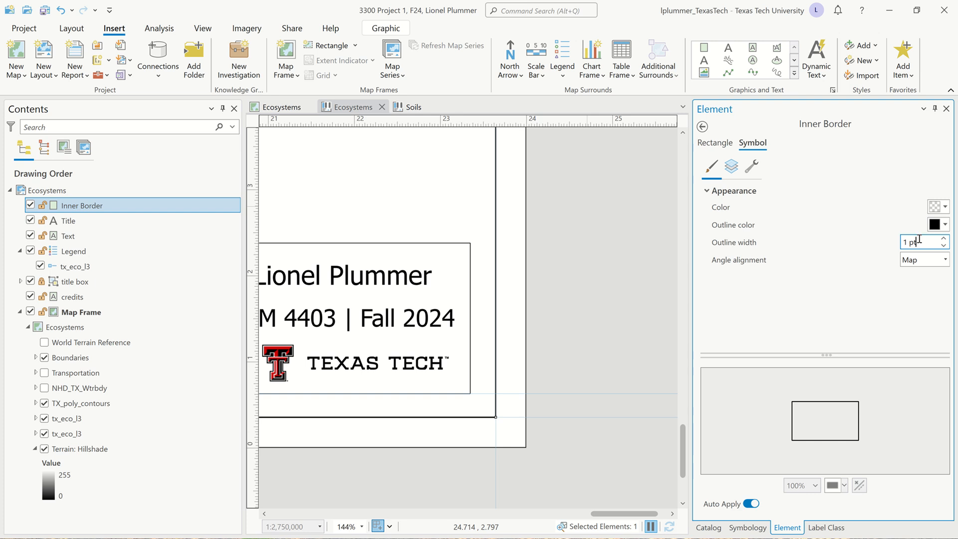
type(".3")
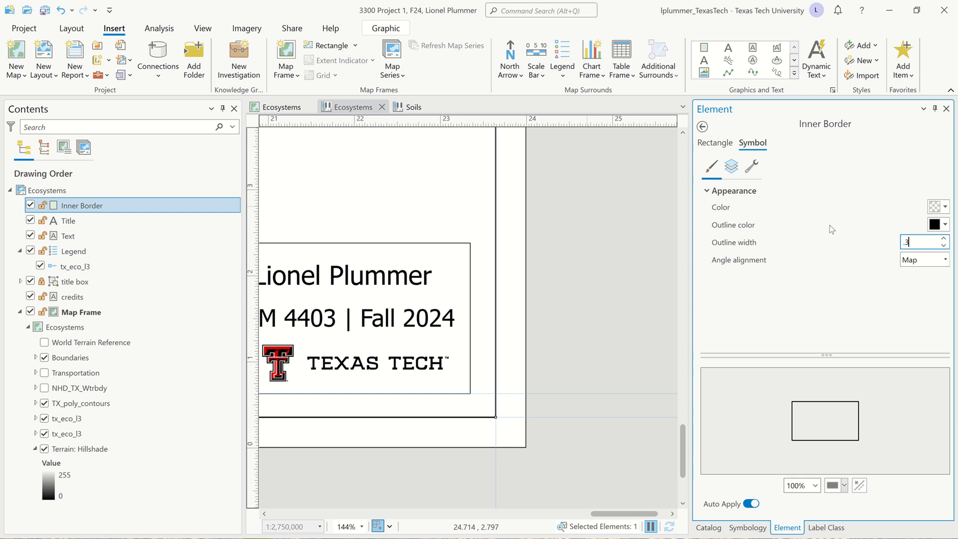
type("5")
key("Tab")
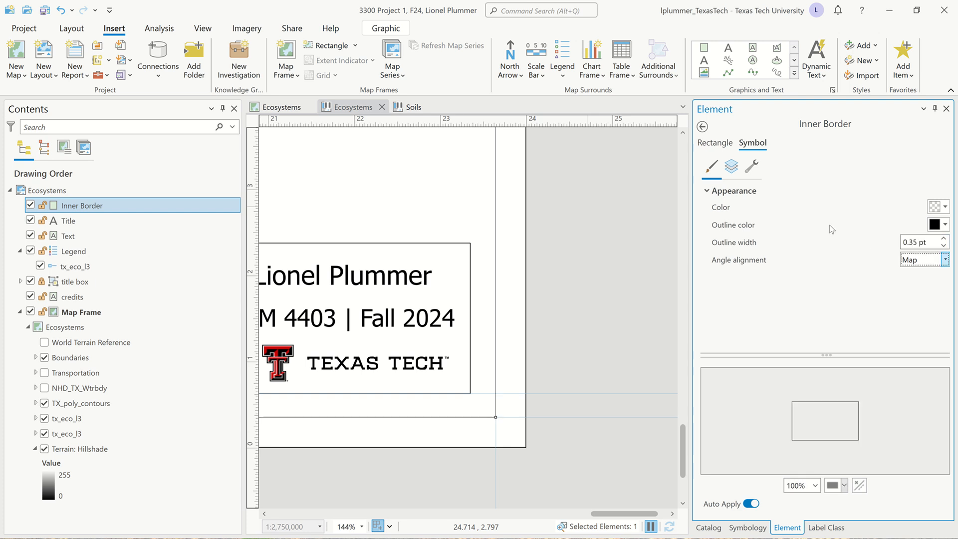
left_click(592, 278)
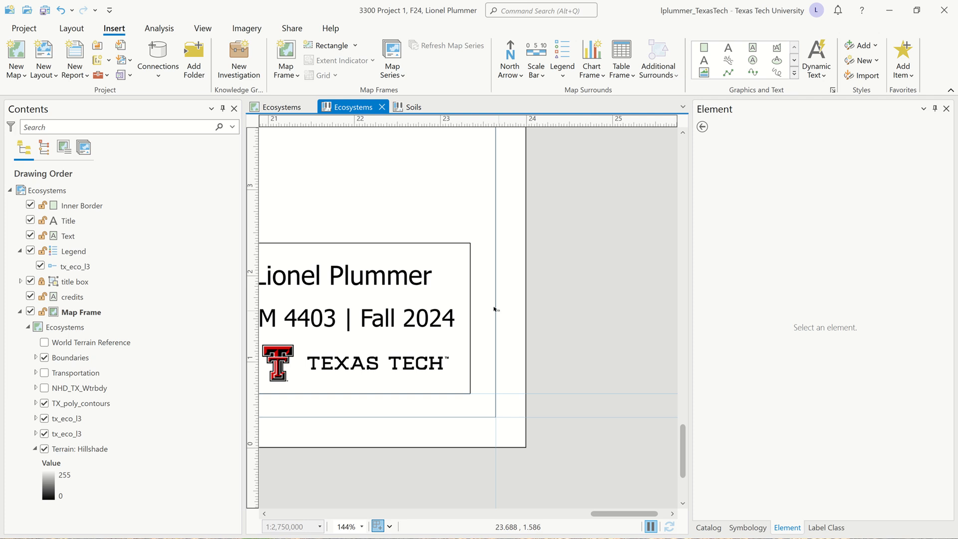
- Save the project with no layout elements left selected
scroll(559, 357, "down", 6)
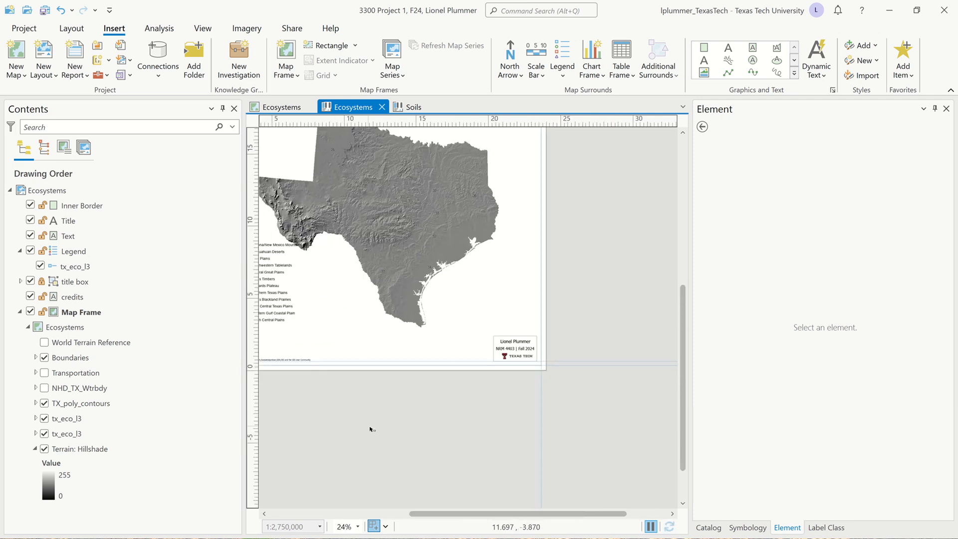
scroll(373, 426, "down", 2)
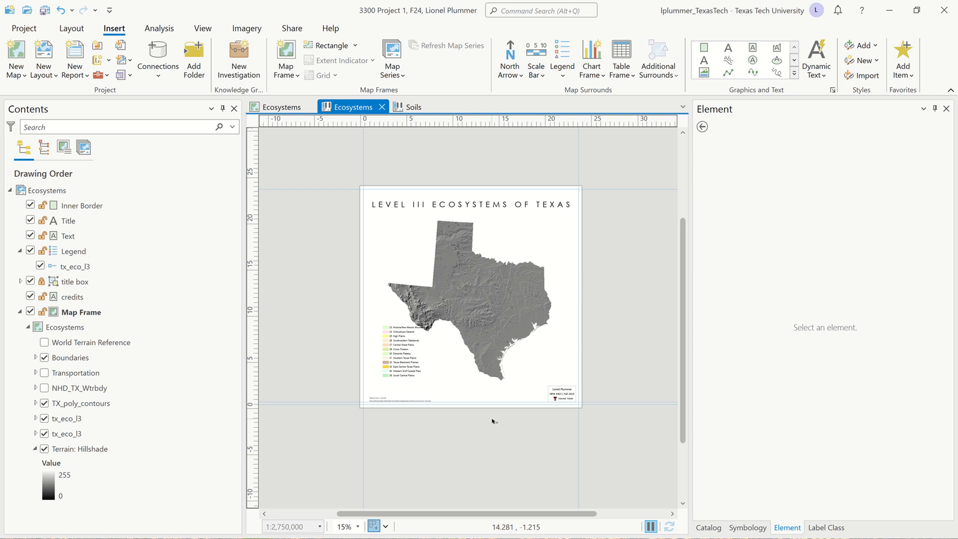
key("ctrl+s")
left_click_drag(635, 242, 512, 150)
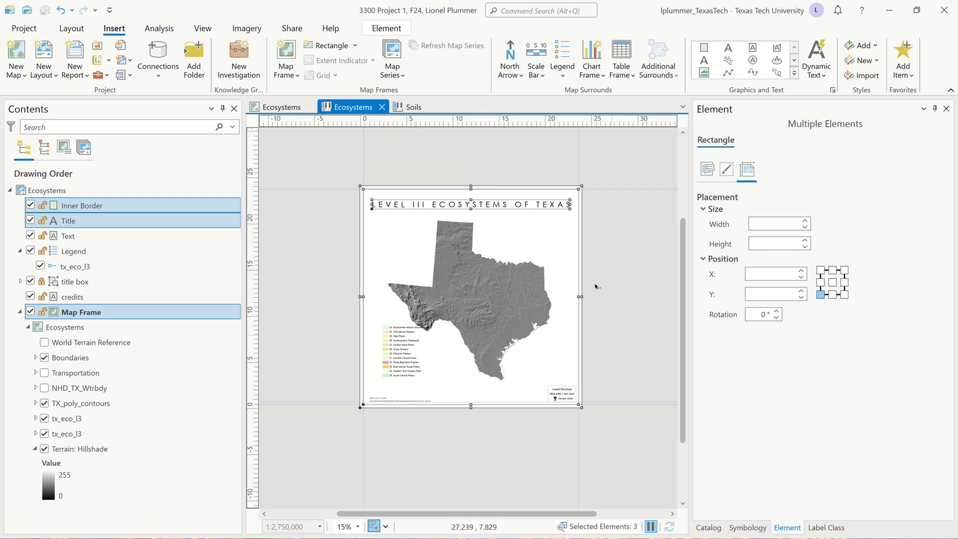
left_click(499, 209)
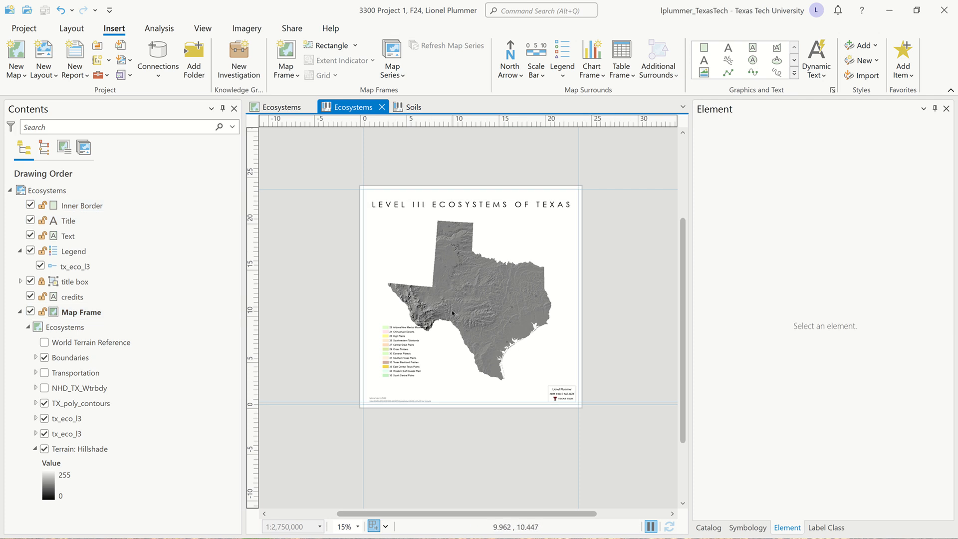
scroll(442, 447, "up", 2)
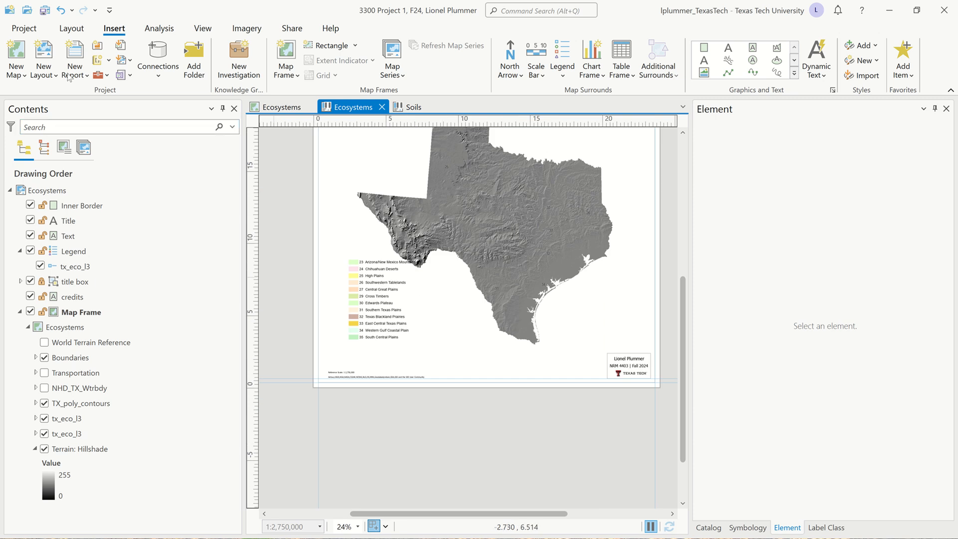
left_click(42, 12)
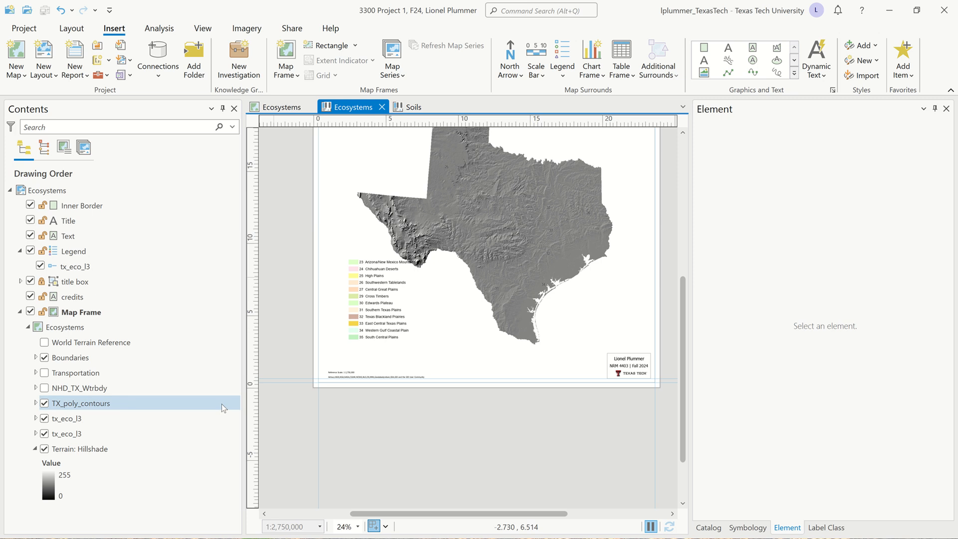
- Resume drawing of the layout and make the NHD_TX_Wtrbdy layer visible
left_click(650, 526)
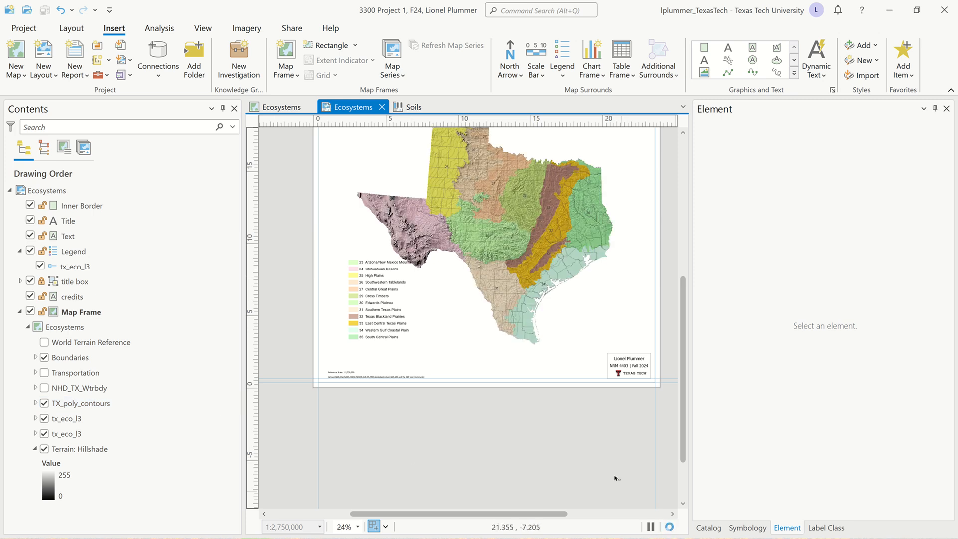
left_click(45, 388)
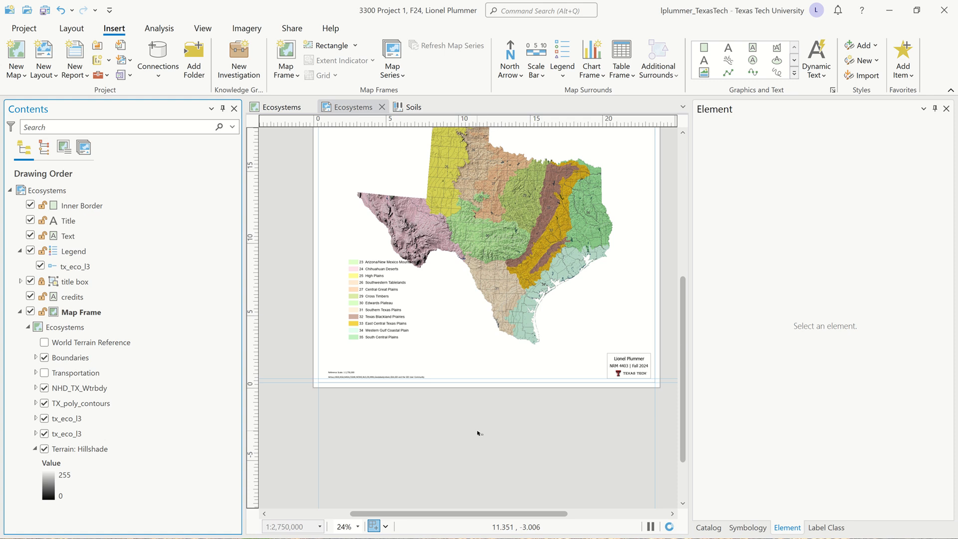
scroll(477, 431, "down", 2)
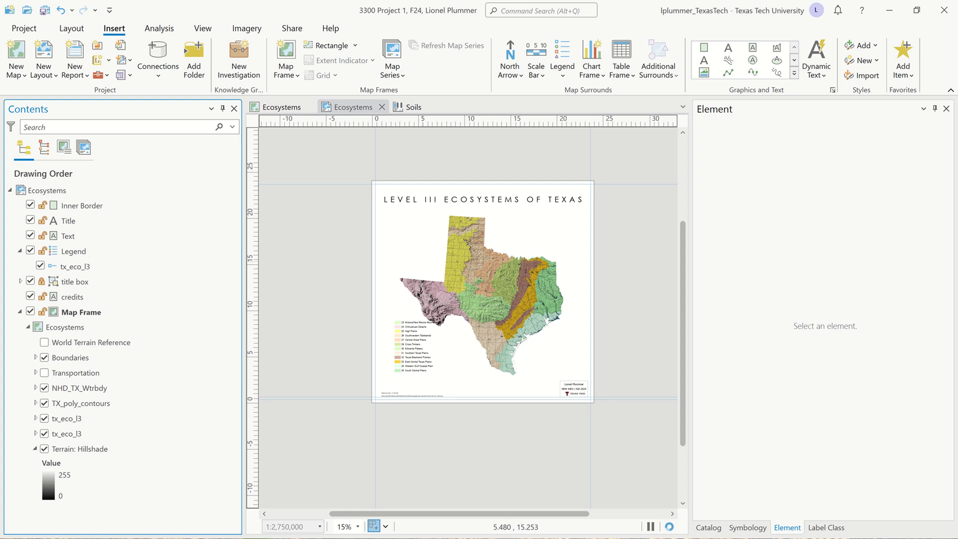
- Lock the Inner Border, Title, Text, credits and Map Frame elements, leaving the Legend unlocked
left_click(410, 352)
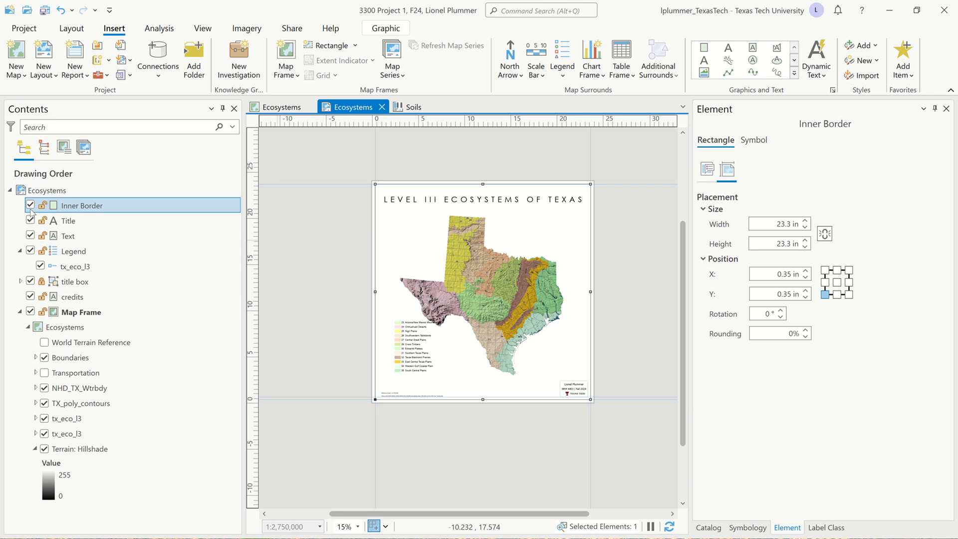
left_click(43, 206)
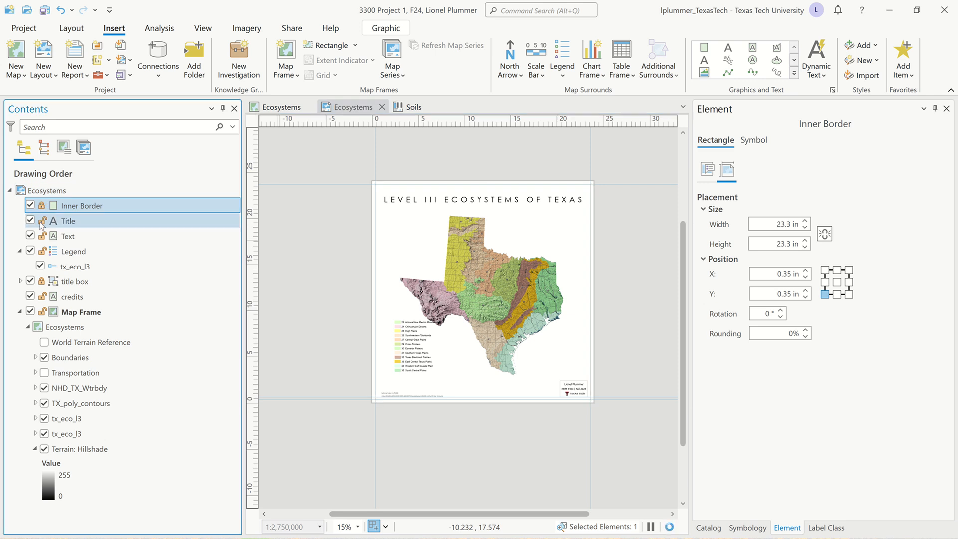
left_click(42, 221)
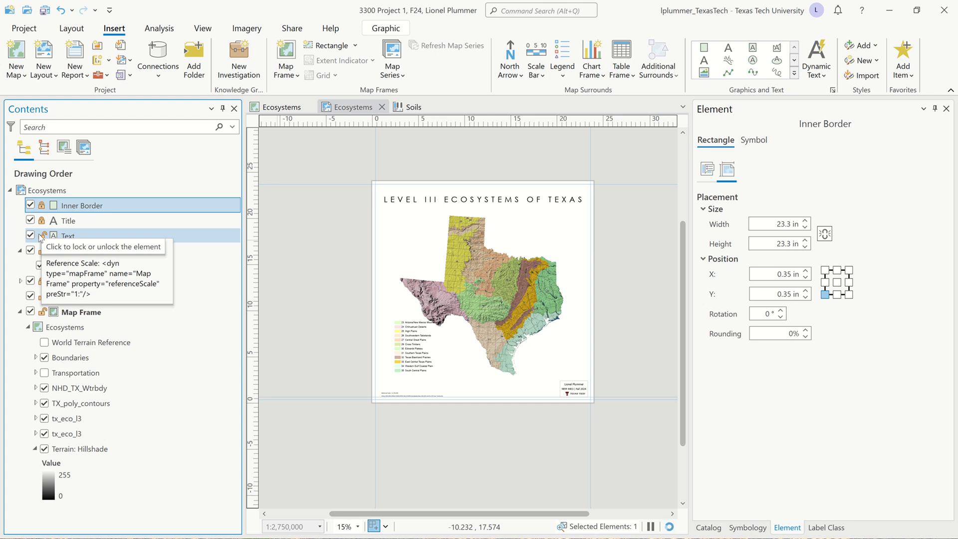
left_click(41, 236)
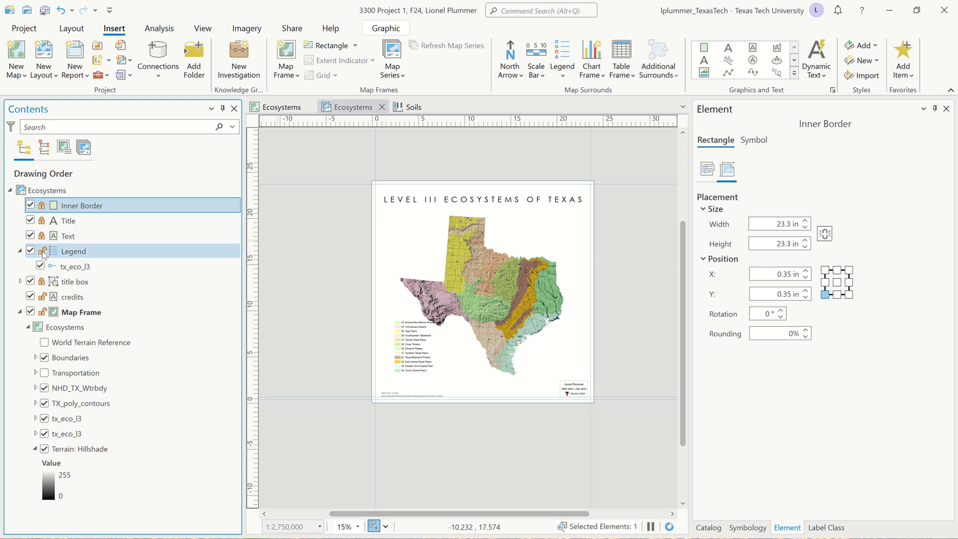
left_click(42, 296)
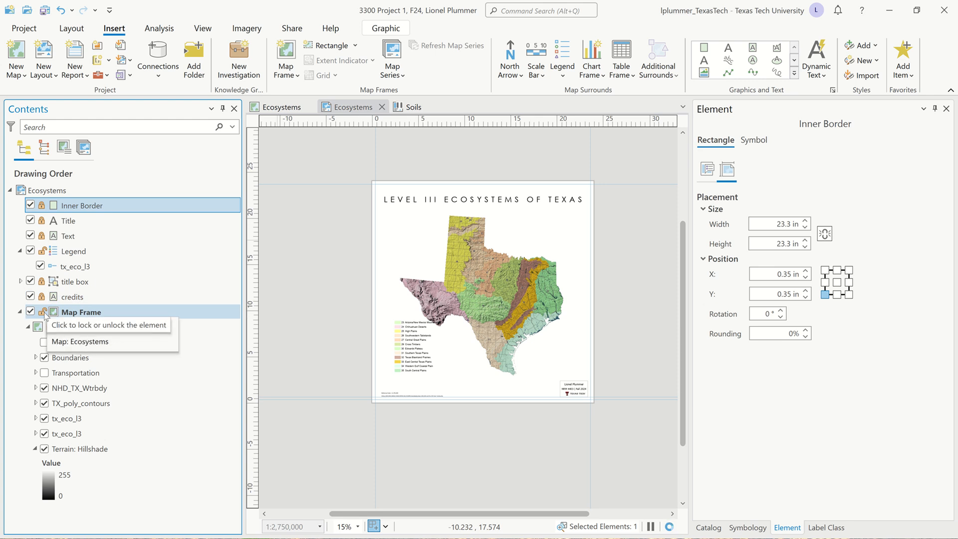
left_click(44, 313)
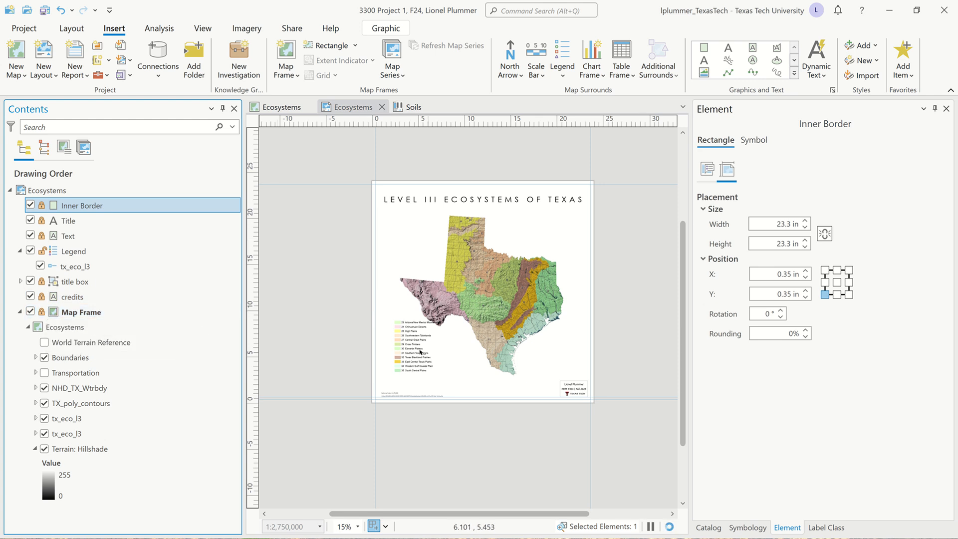
- Move the legend toward the page's lower-left corner, to about X 1.29 in and Y 7.90 in
left_click(412, 349)
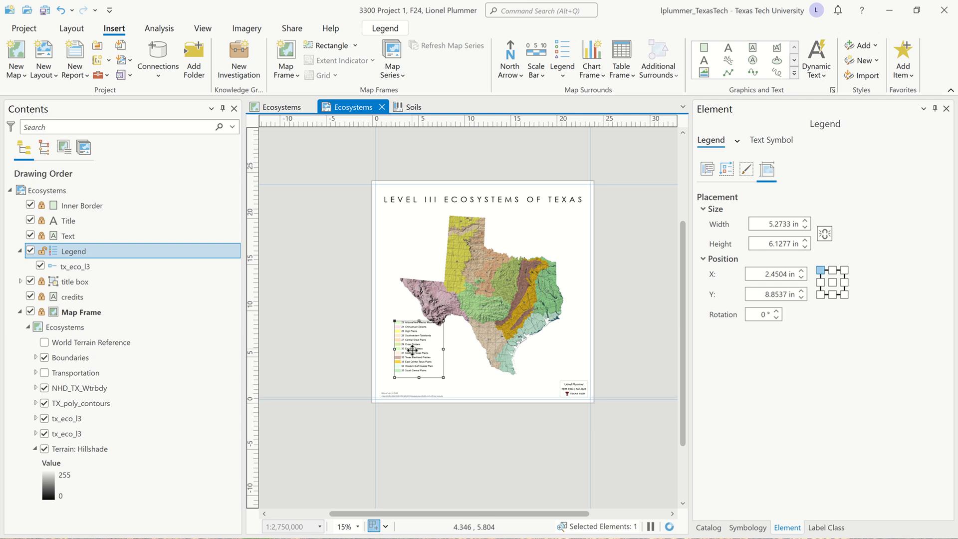
mouse_move(409, 354)
left_mouse_down()
mouse_move(414, 360)
mouse_move(394, 363)
left_mouse_up()
scroll(354, 419, "up", 5)
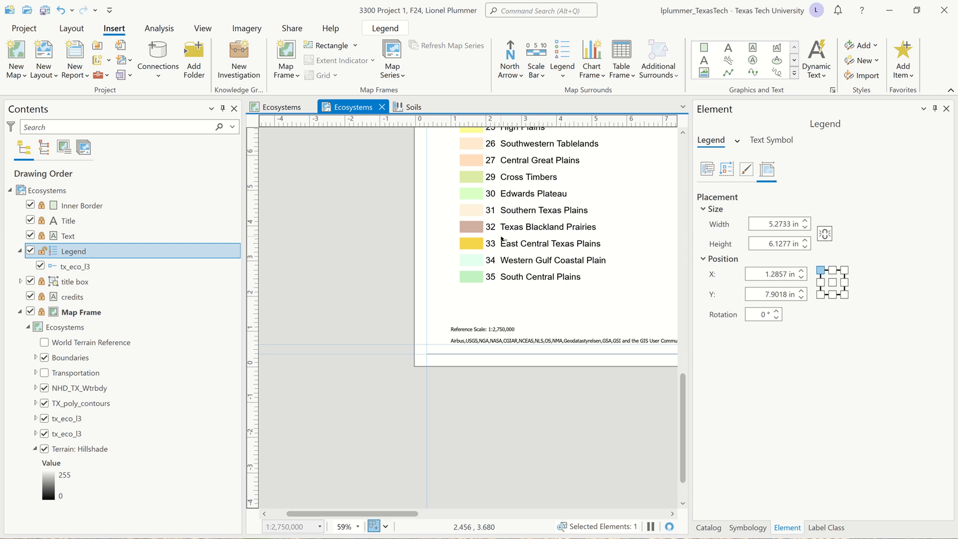
scroll(489, 250, "down", 3)
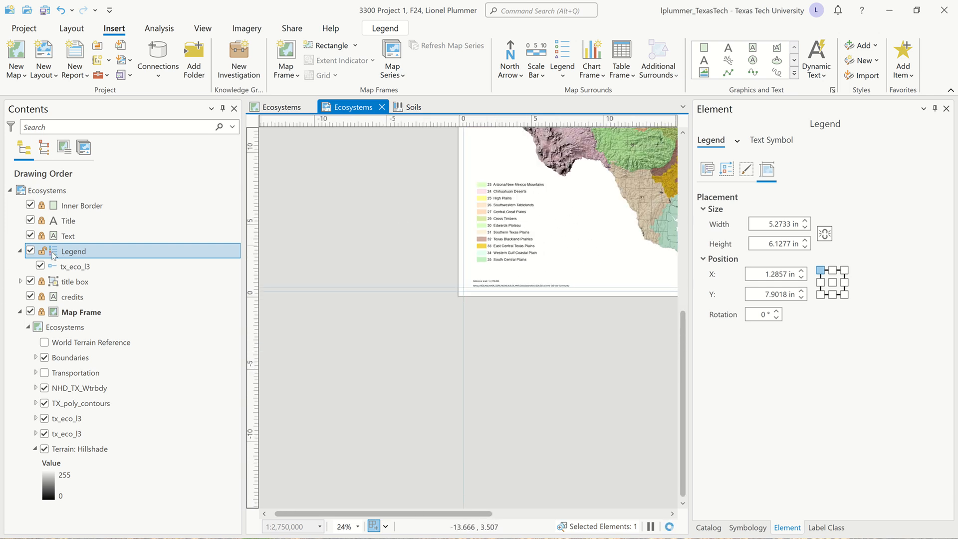
- Shift the legend to about X 1.03 in and Y 7.63 in, nearly aligned with the left edge of the reference scale text
left_click(54, 256)
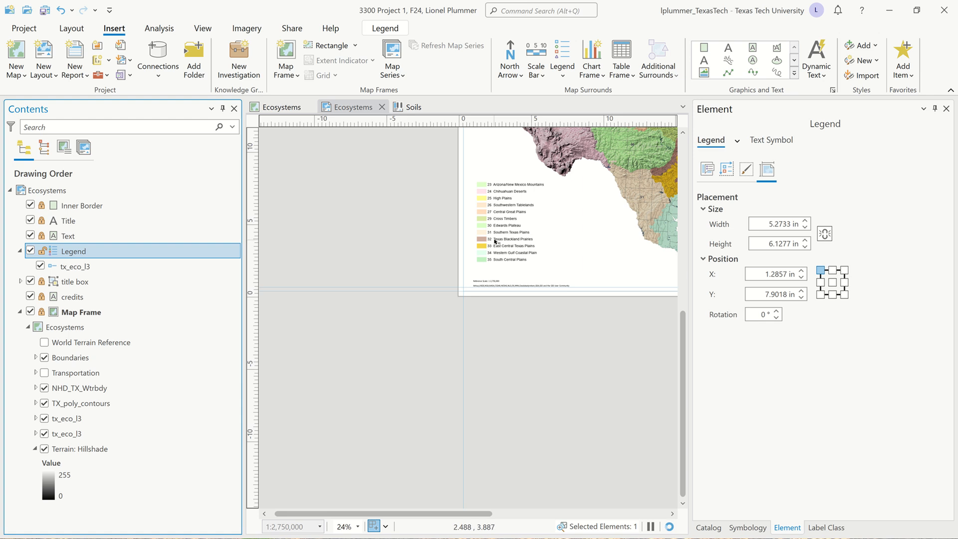
left_click(495, 241)
left_click_drag(399, 149, 589, 276)
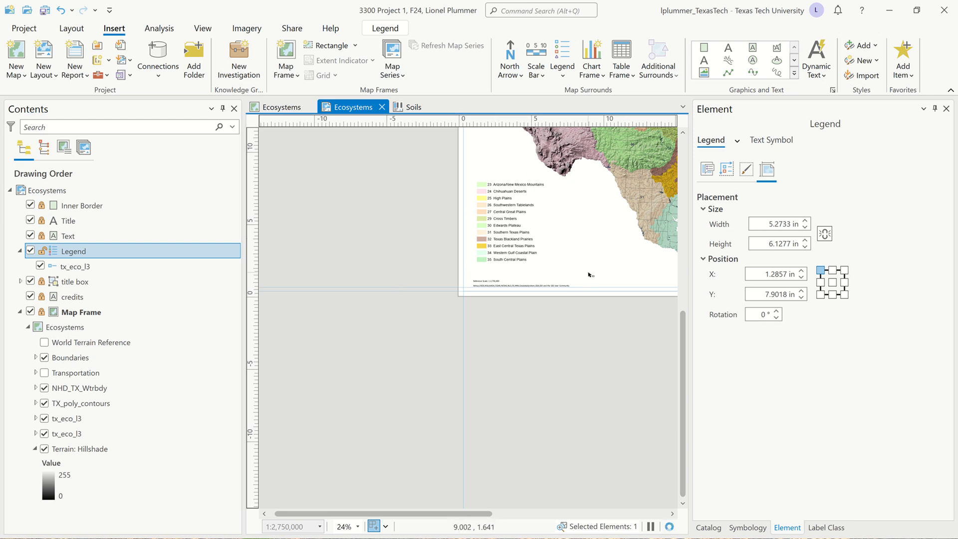
scroll(411, 352, "down", 2)
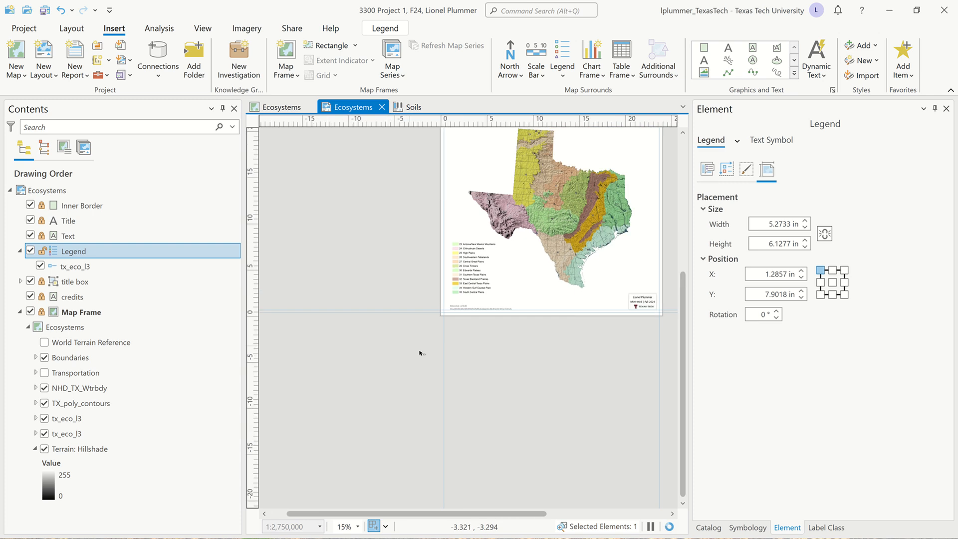
left_click_drag(415, 355, 343, 428)
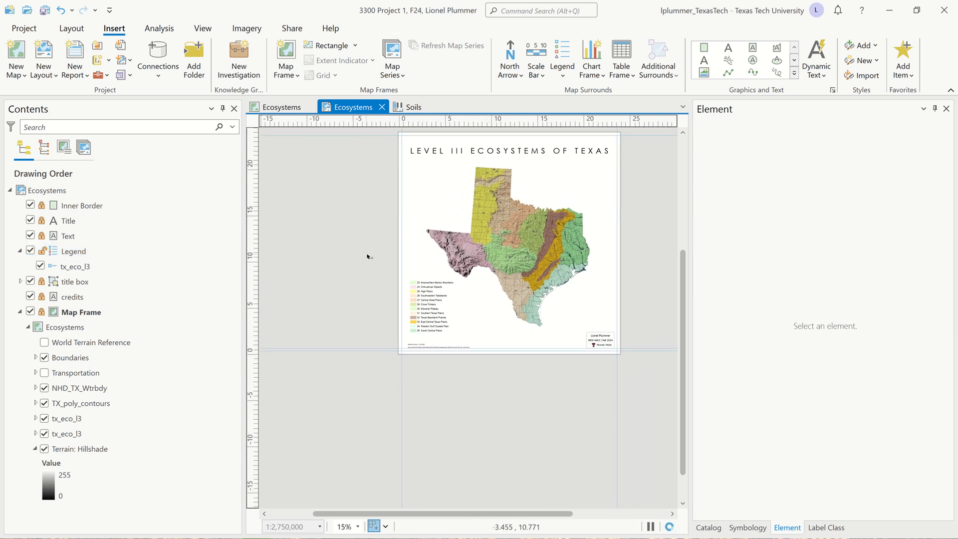
left_click_drag(367, 252, 481, 343)
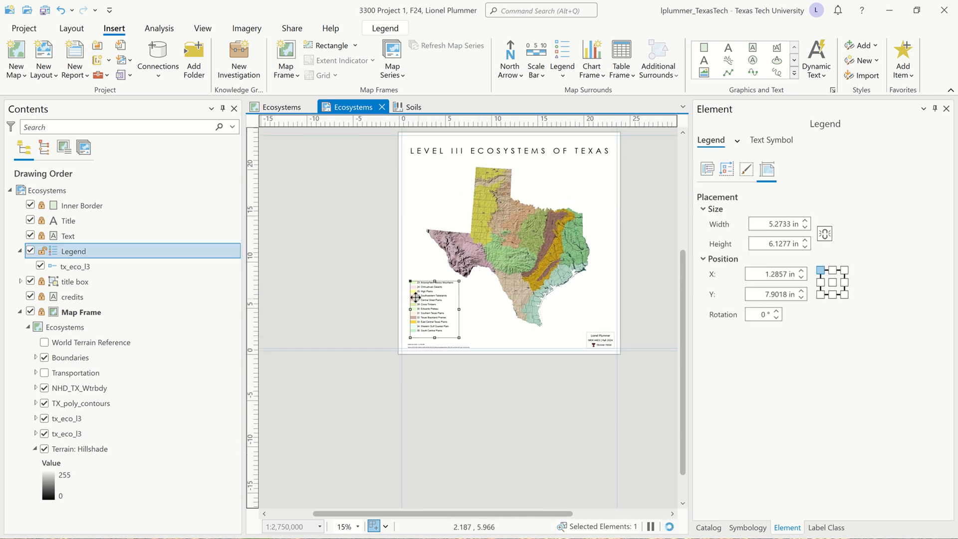
scroll(420, 332, "up", 2)
scroll(420, 332, "up", 3)
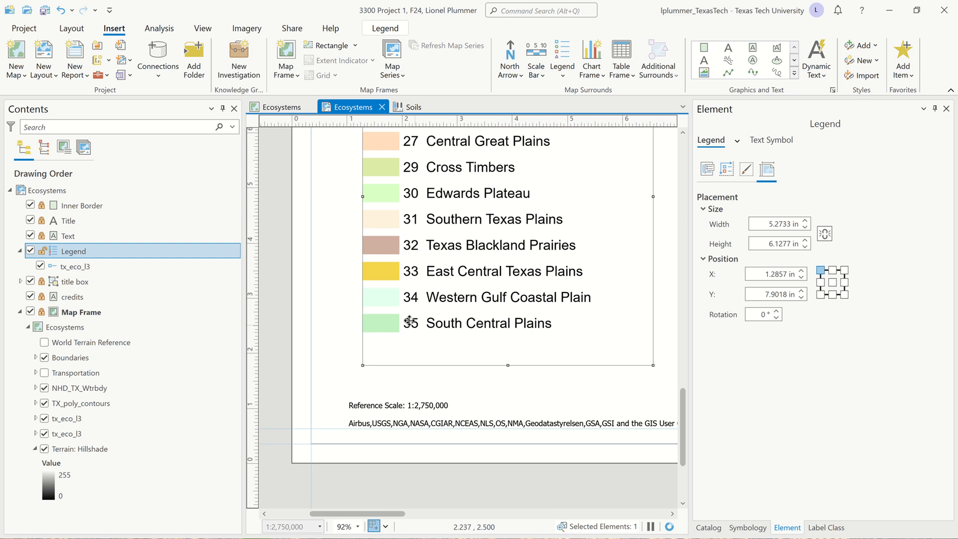
left_click_drag(408, 311, 394, 327)
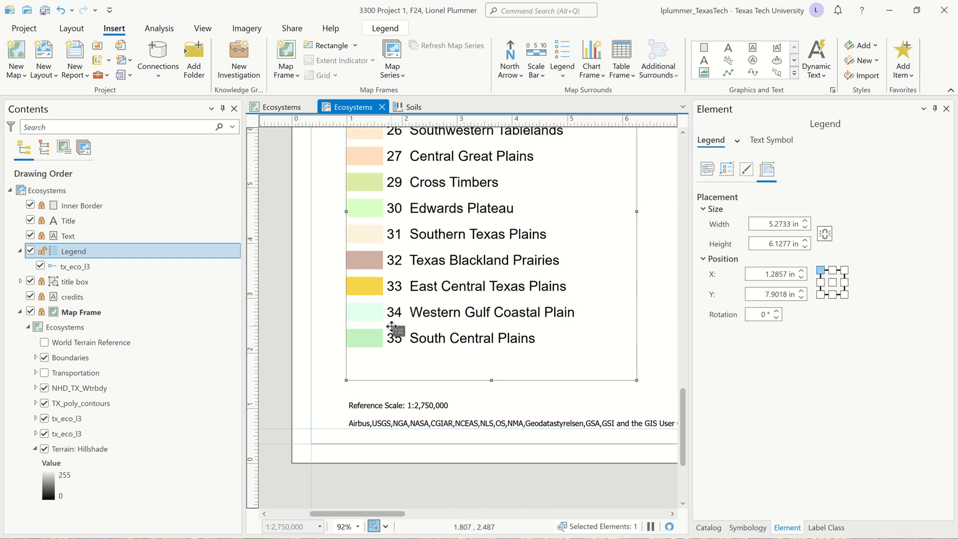
scroll(388, 372, "down", 5)
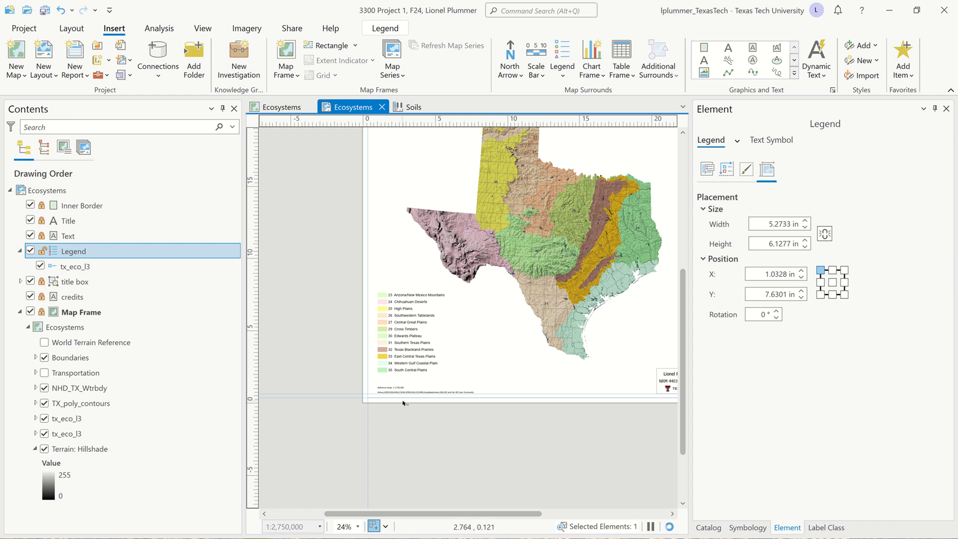
- Convert the Legend element to graphics so its patches and labels become individually editable
left_click_drag(420, 428, 387, 455)
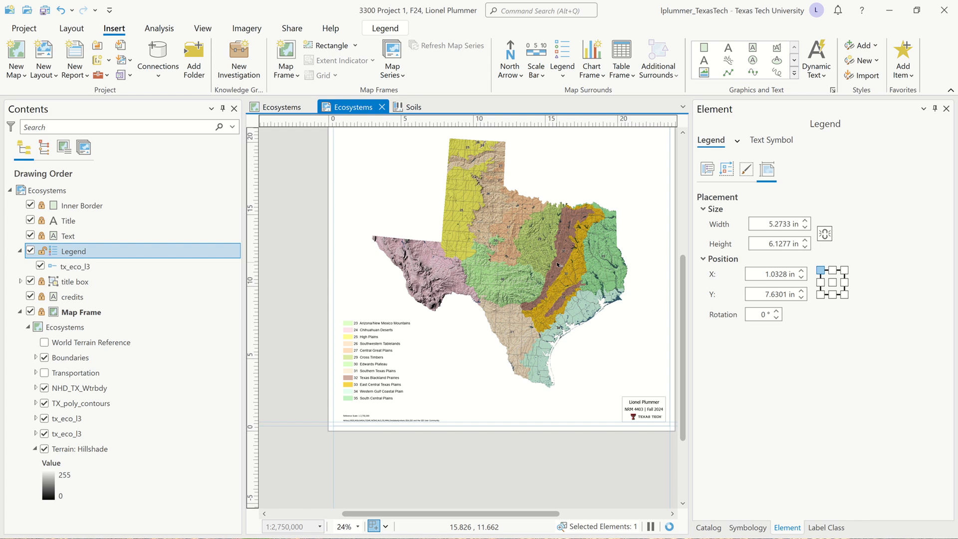
left_click_drag(557, 264, 560, 264)
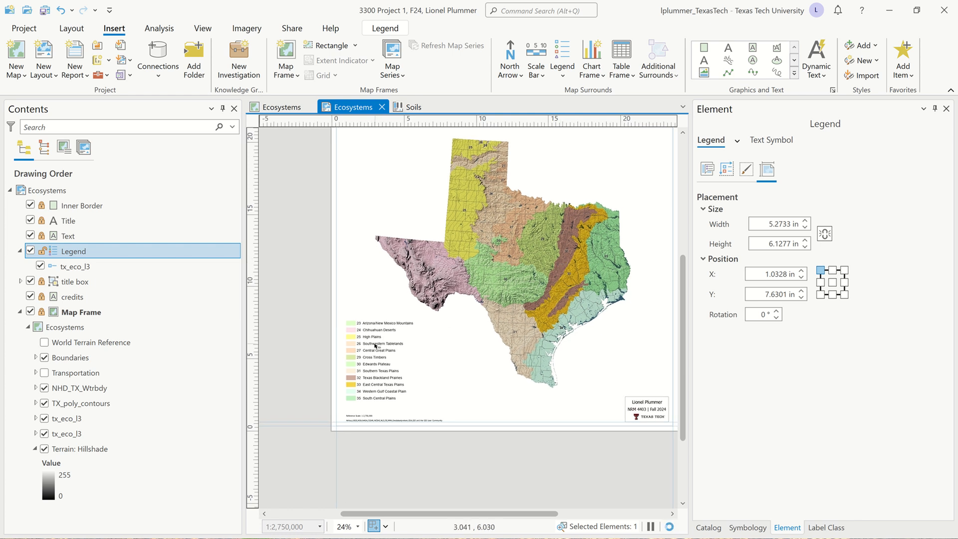
right_click(107, 250)
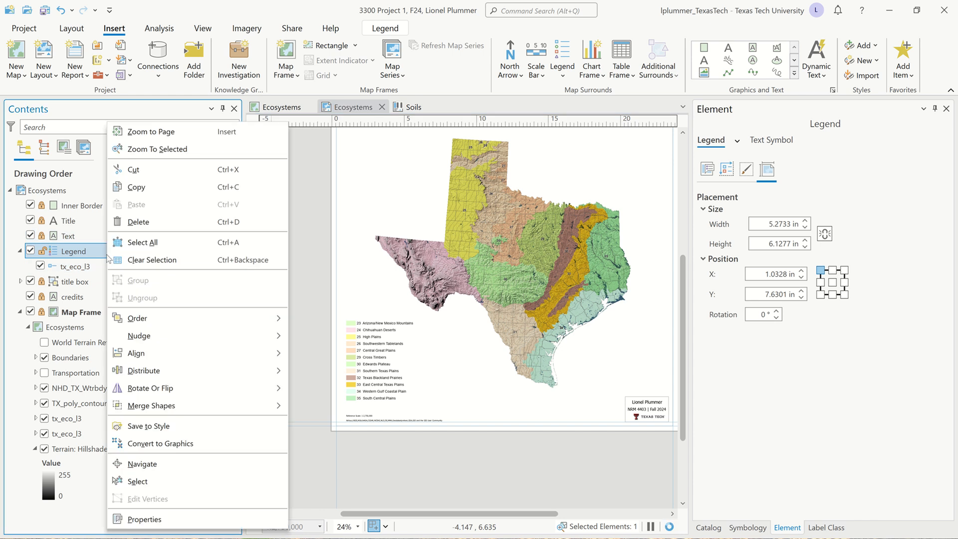
left_click(179, 443)
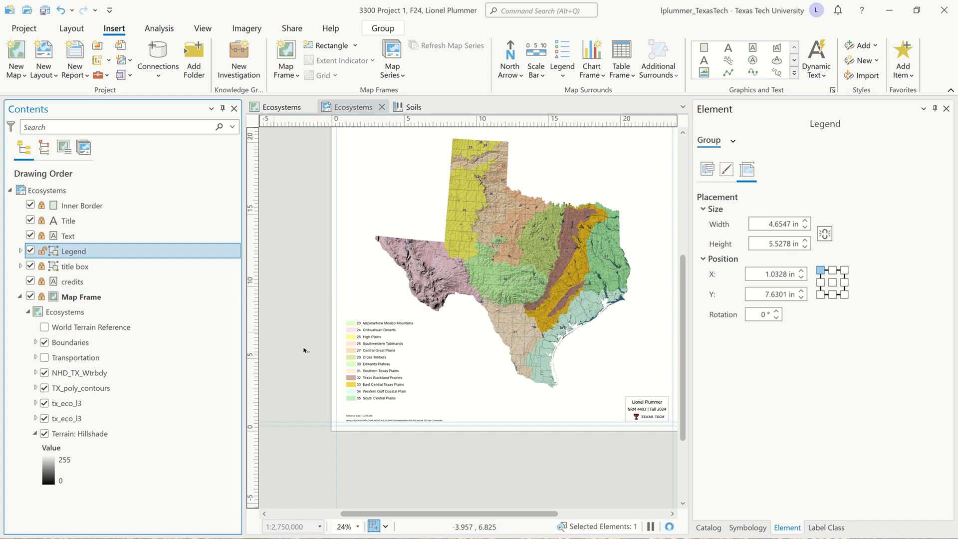
- Select the color patch of the 23 Arizona/New Mexico Mountains entry inside the converted legend group
left_click(367, 370)
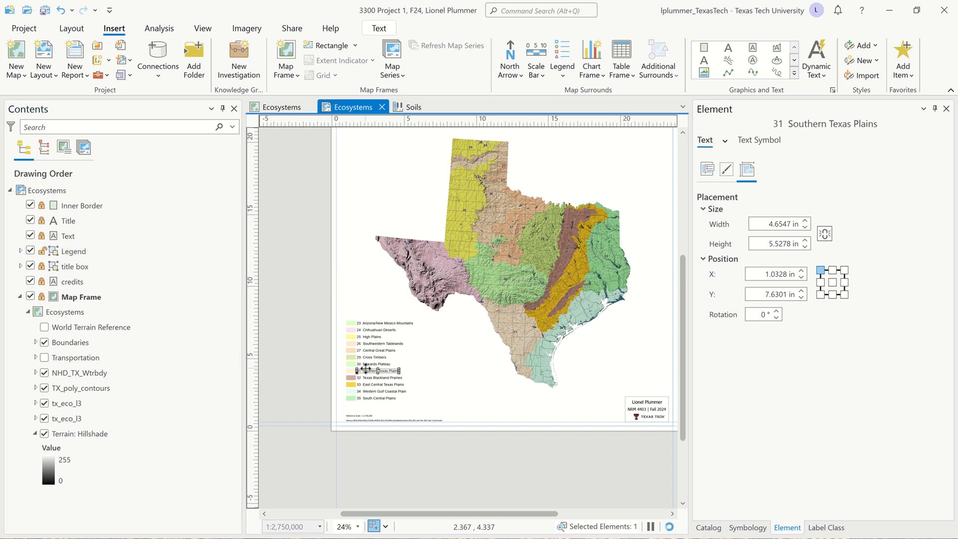
left_click(352, 324)
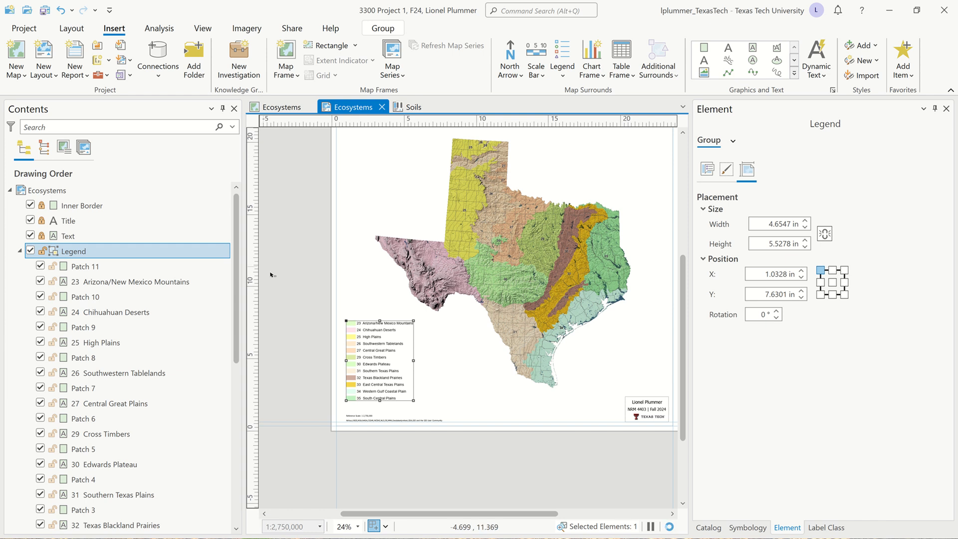
left_click(293, 294)
left_click(89, 264)
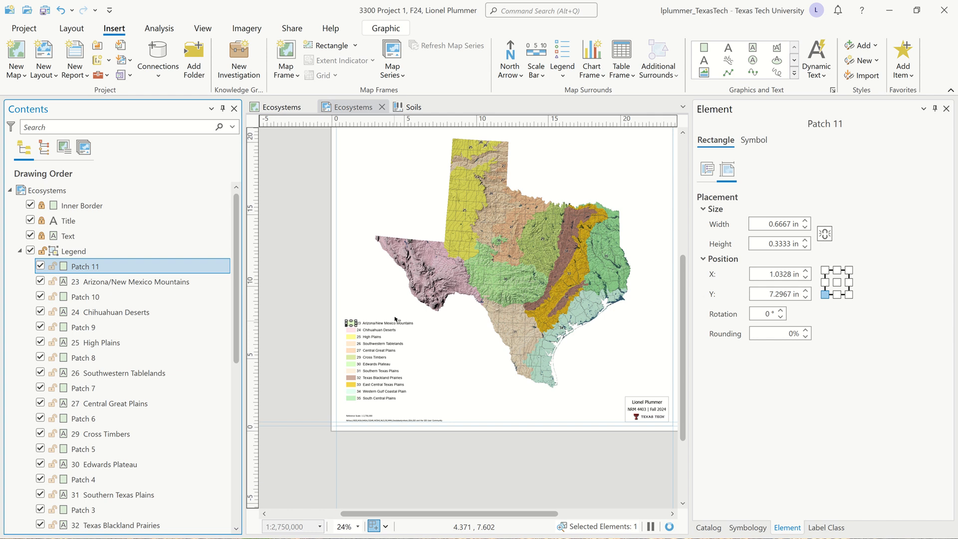
- Examine the ecoregions on the map up close, including region 23 in far West Texas, for comparison with the legend colors
scroll(396, 318, "up", 2)
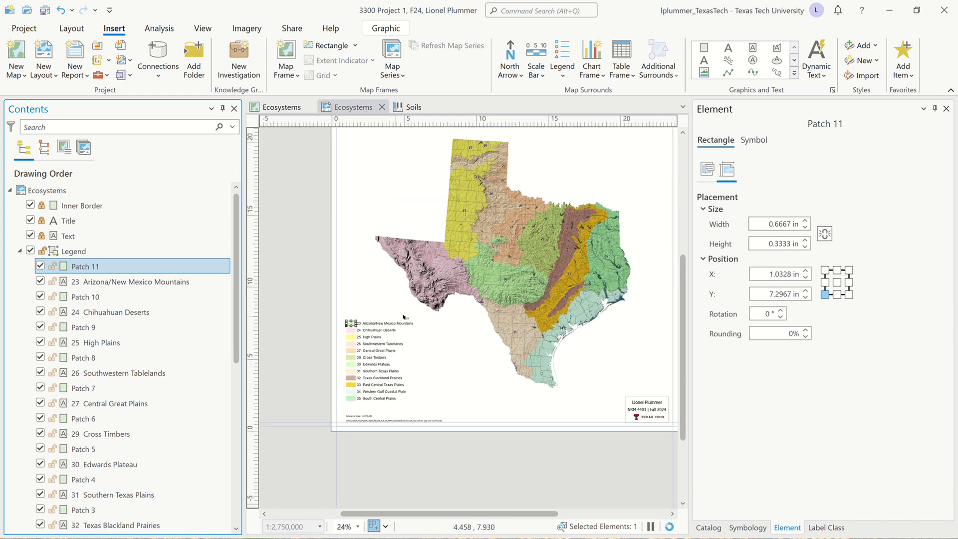
scroll(645, 247, "up", 2)
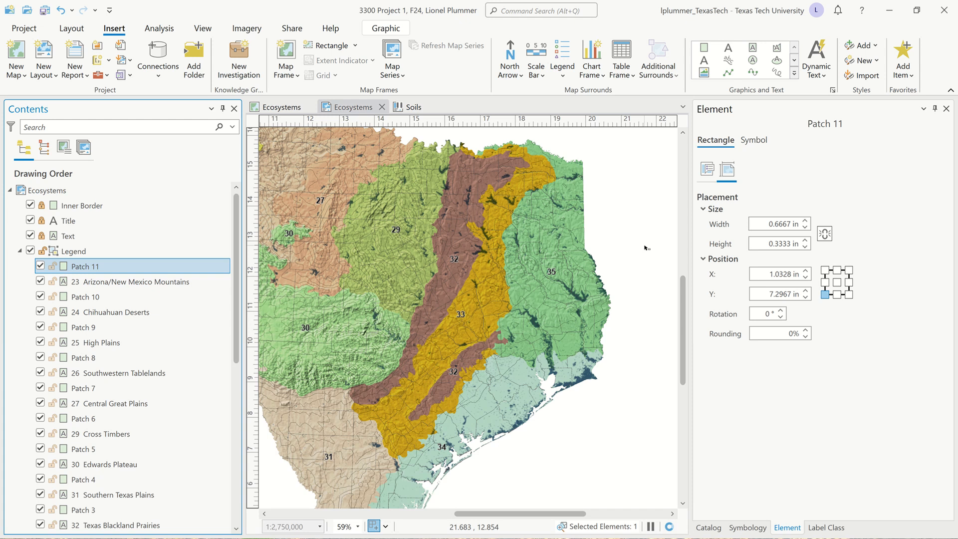
scroll(646, 247, "down", 2)
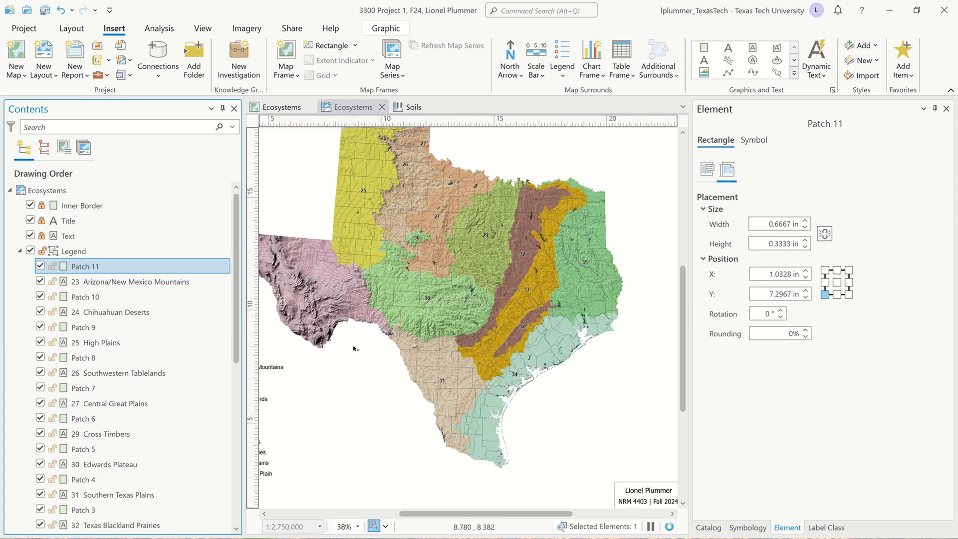
left_click_drag(356, 349, 433, 352)
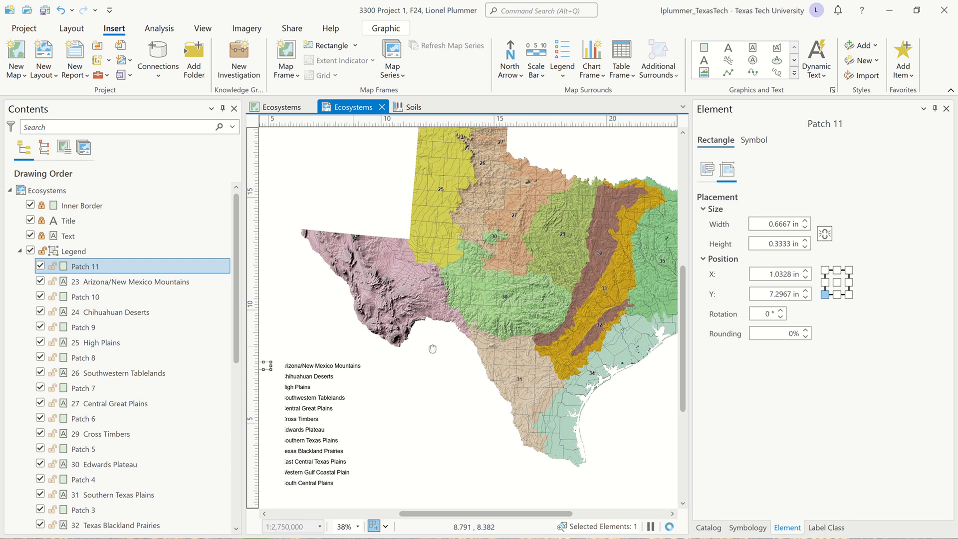
scroll(360, 234, "up", 5)
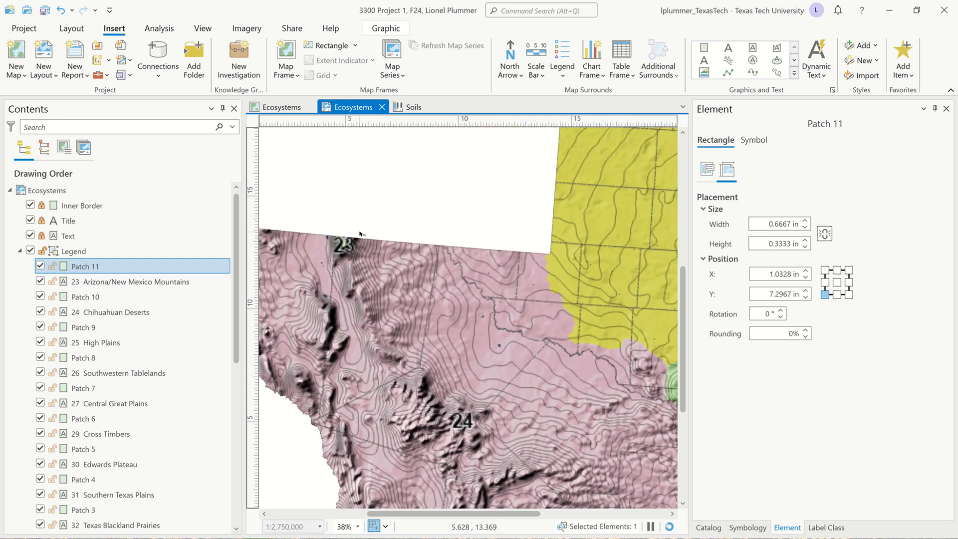
scroll(359, 233, "down", 5)
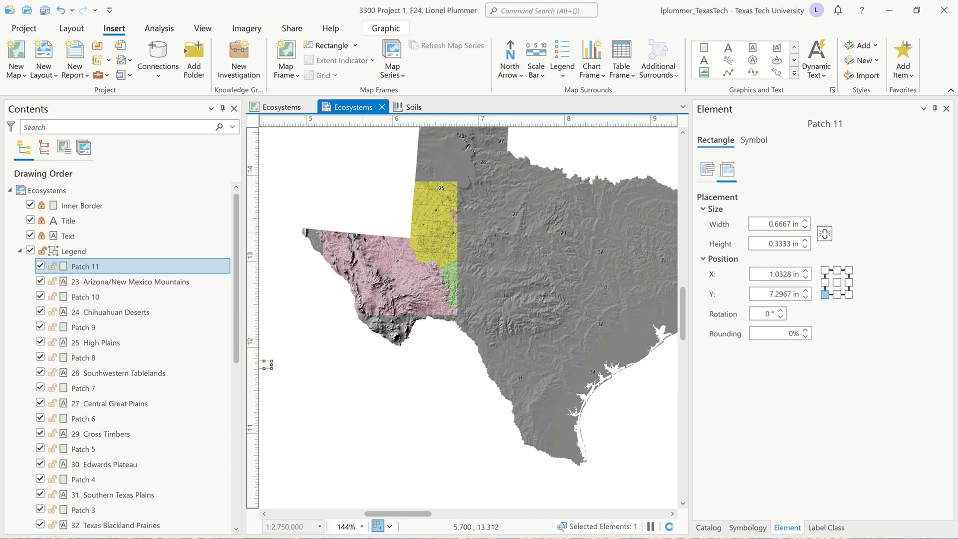
left_click_drag(345, 386, 381, 366)
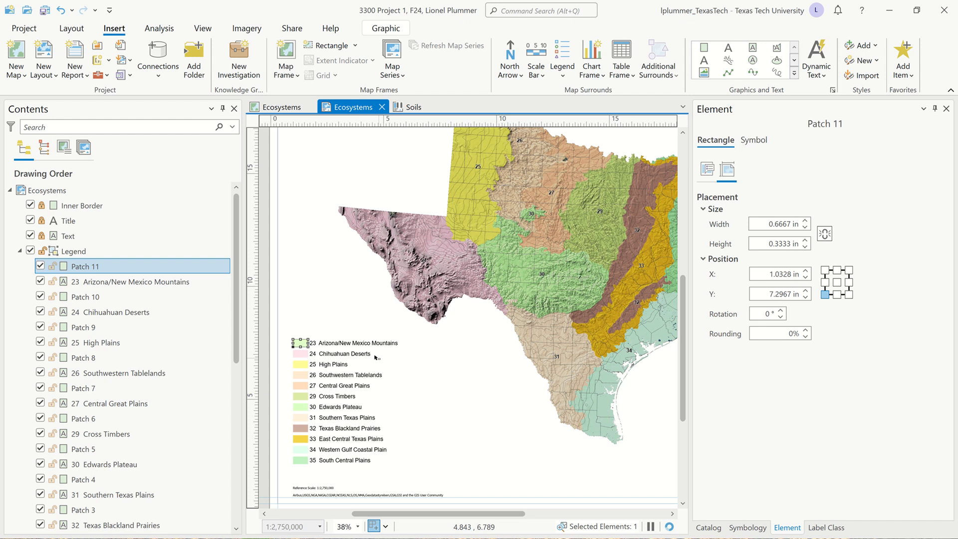
- Recolor the 24 Chihuahuan Deserts legend patch with the Eyedropper, sampling the pink shaded ecoregion in West Texas on the map
left_click(299, 357)
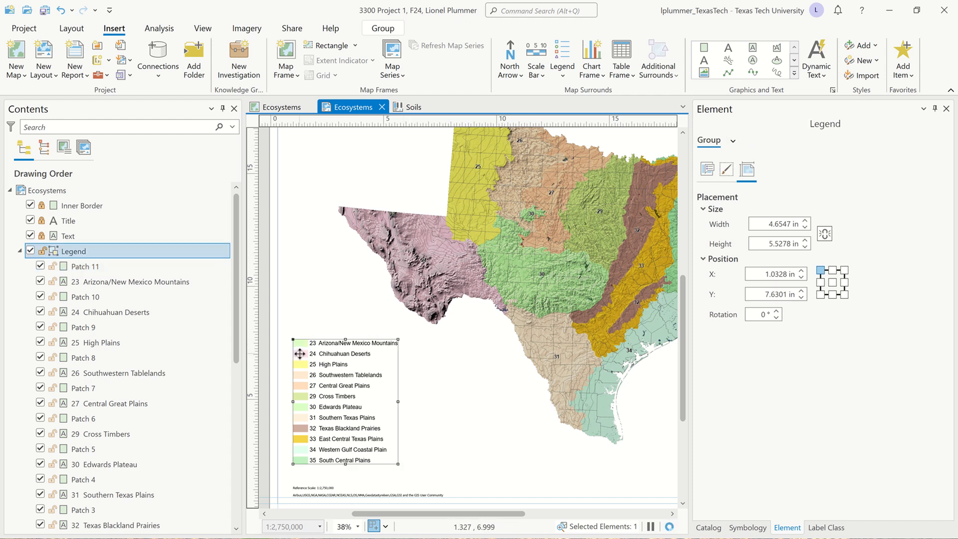
left_click(300, 354)
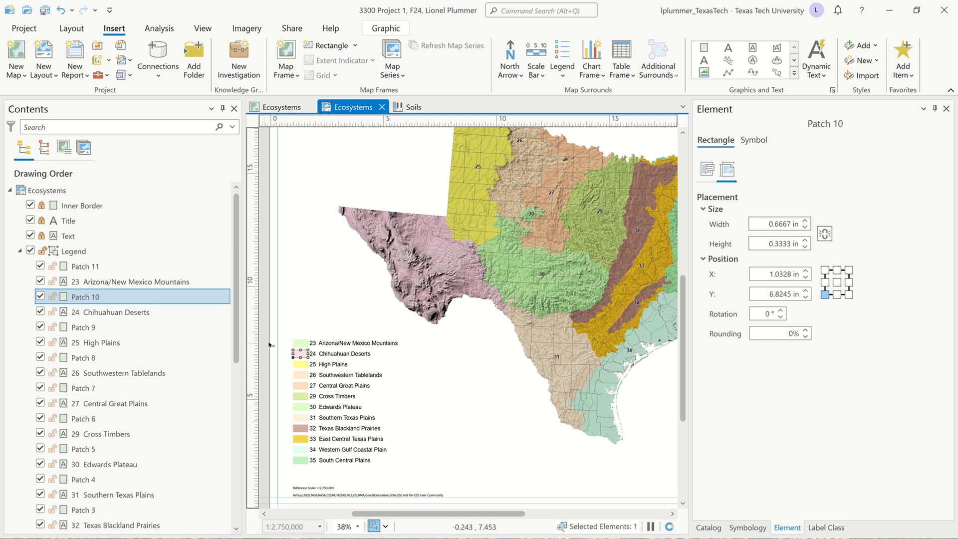
left_click(755, 141)
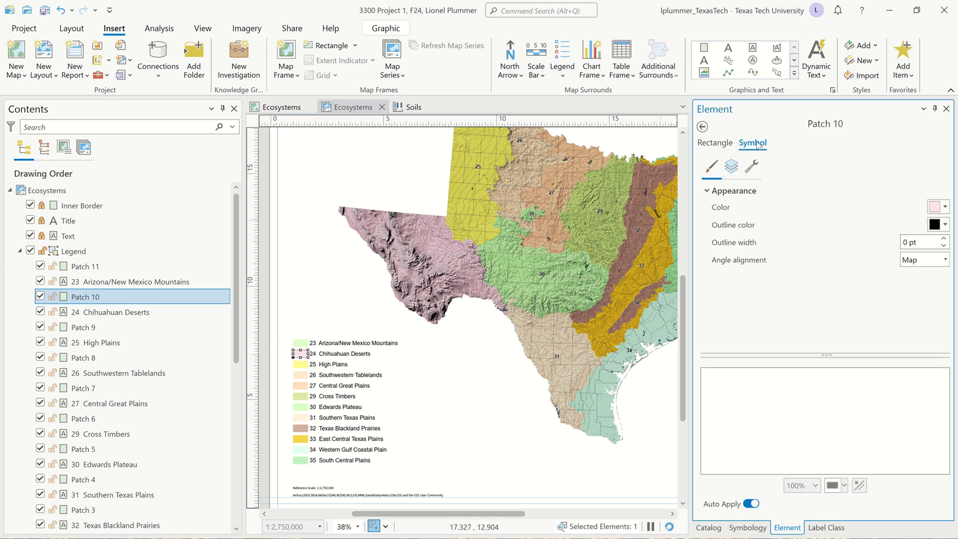
left_click(945, 208)
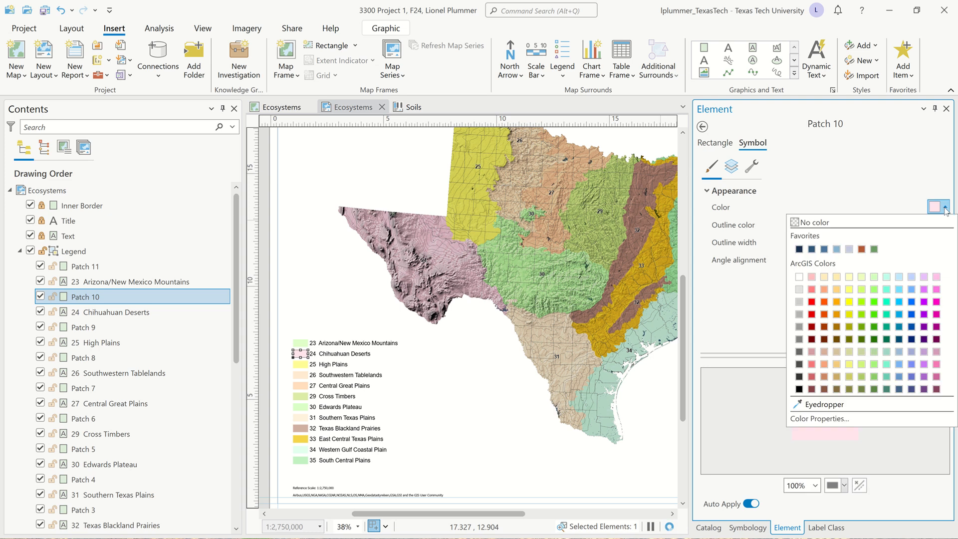
left_click(809, 405)
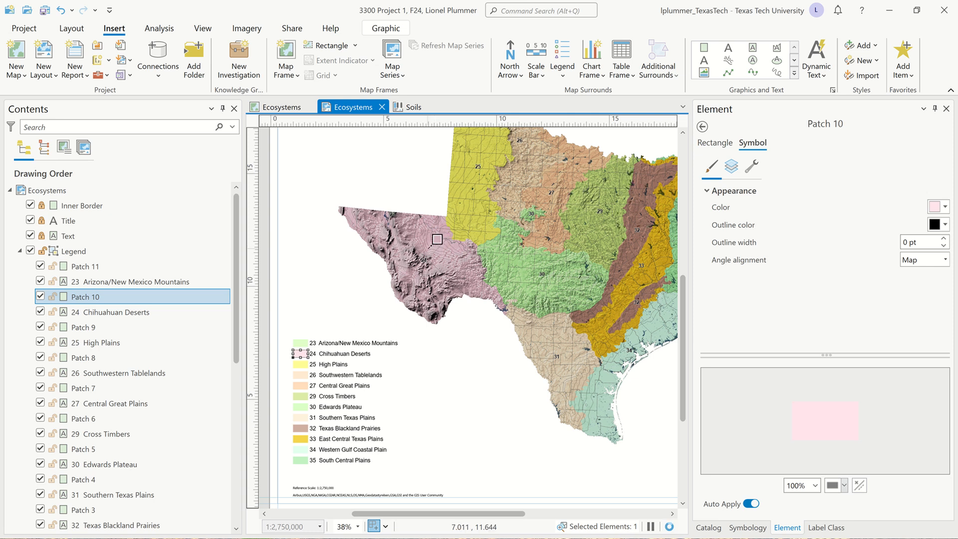
left_click(437, 239)
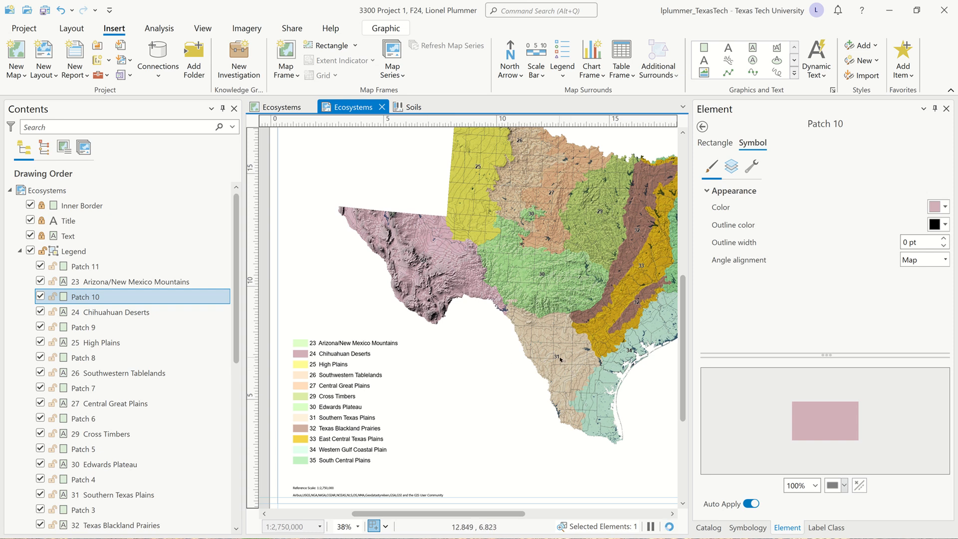
- Recolor the 31 Southern Texas Plains legend patch with the Eyedropper, sampling the tan shaded South Texas ecoregion on the map
left_click(302, 420)
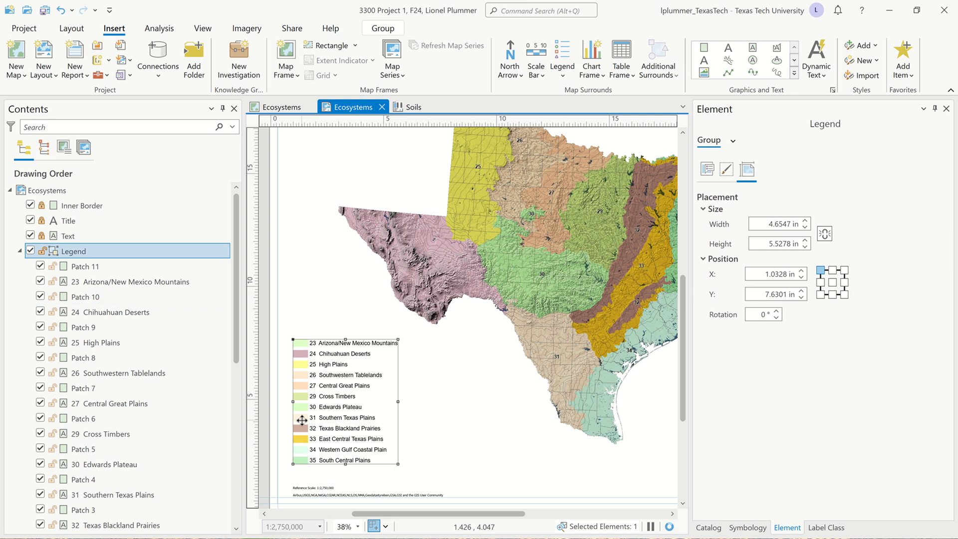
left_click(302, 418)
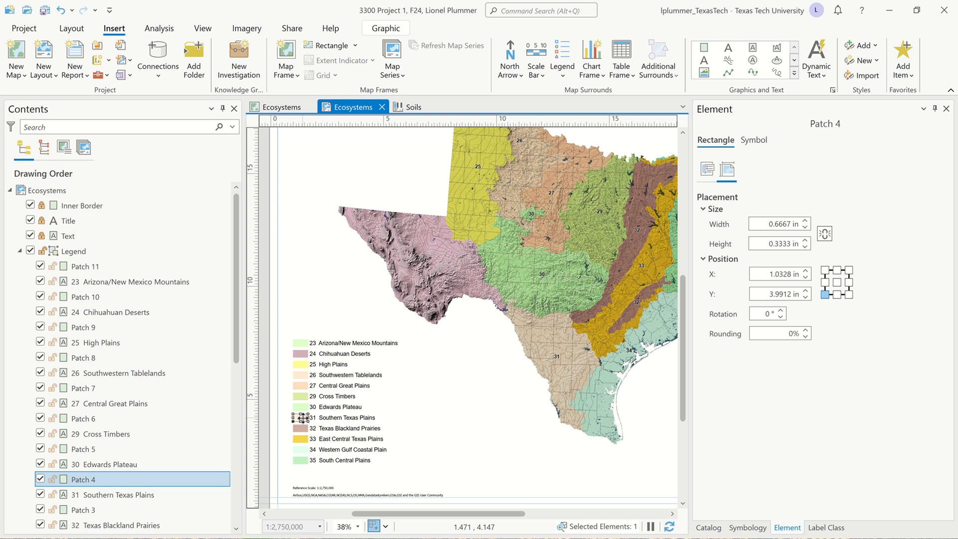
left_click(761, 144)
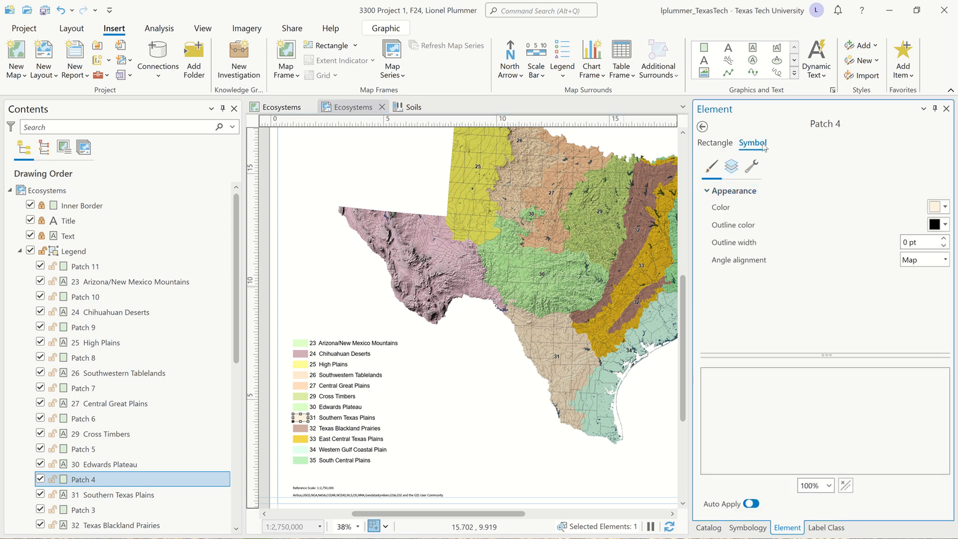
left_click(945, 207)
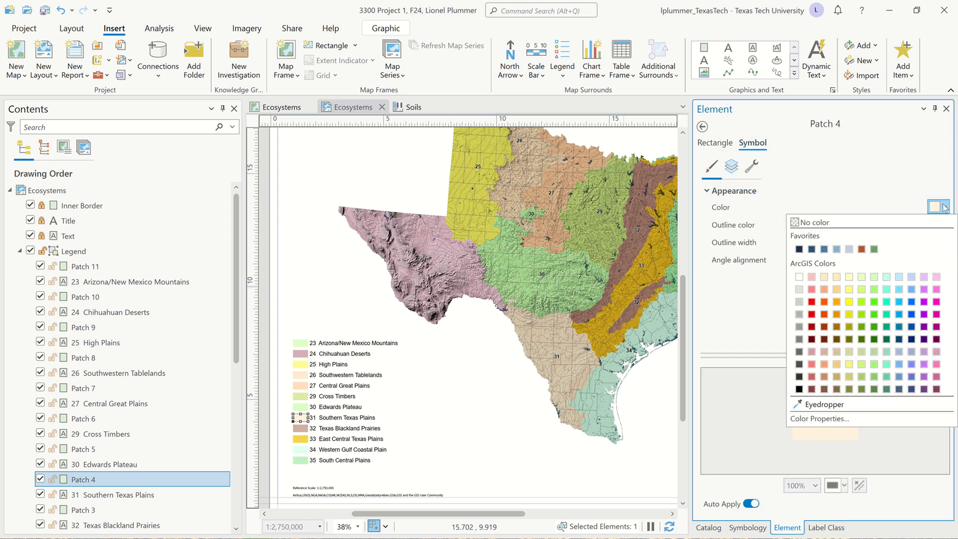
left_click(812, 403)
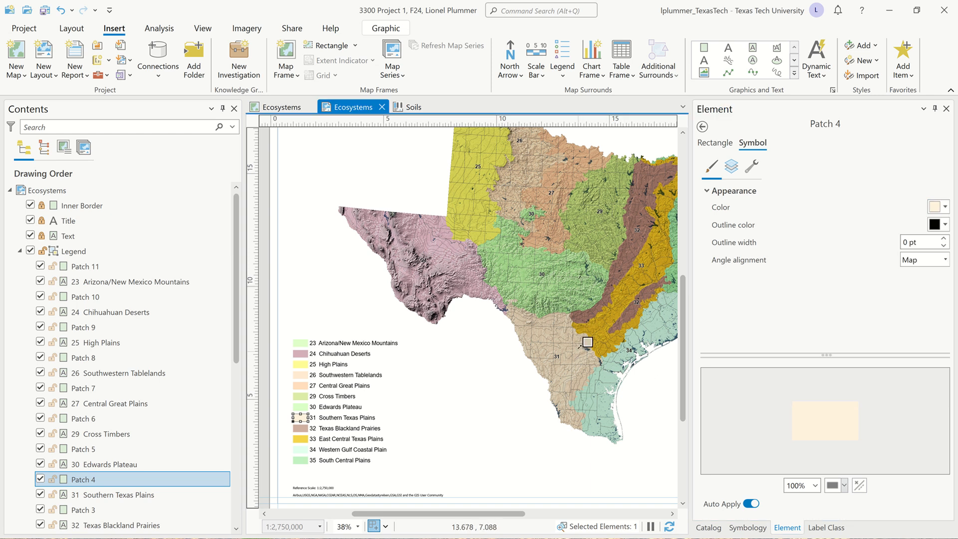
left_click(586, 343)
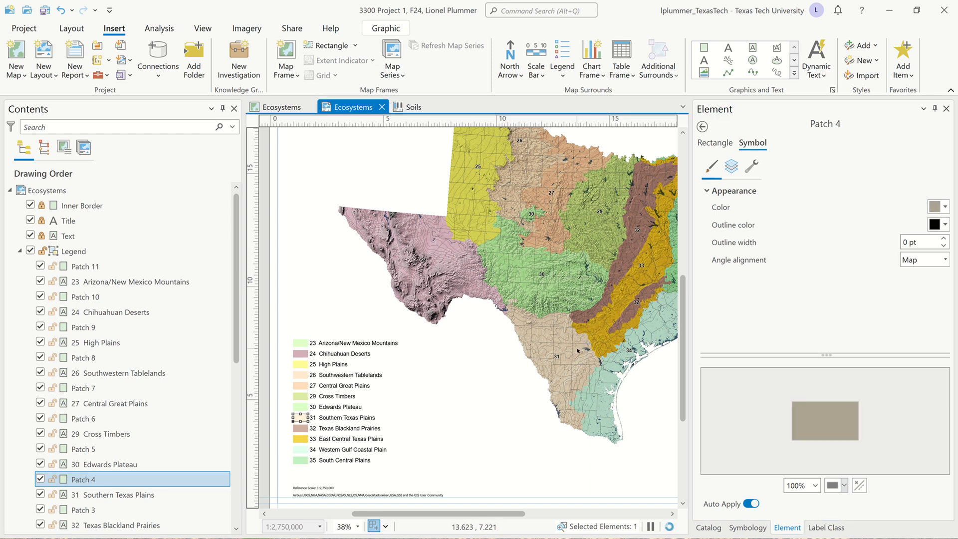
- Recolor the 30 Edwards Plateau legend patch with the Eyedropper, sampling the green ecoregion in central Texas on the map
left_click(305, 405)
left_click(305, 406)
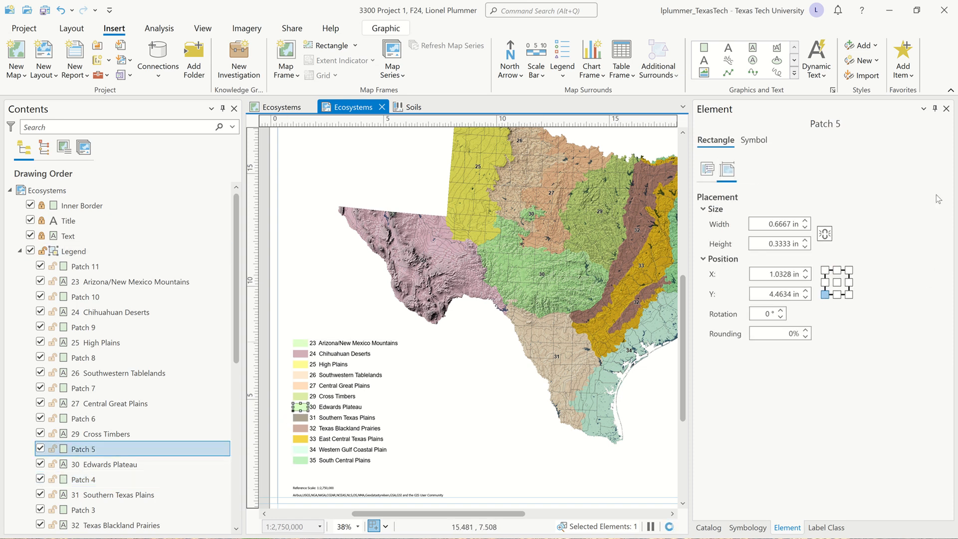
left_click(753, 140)
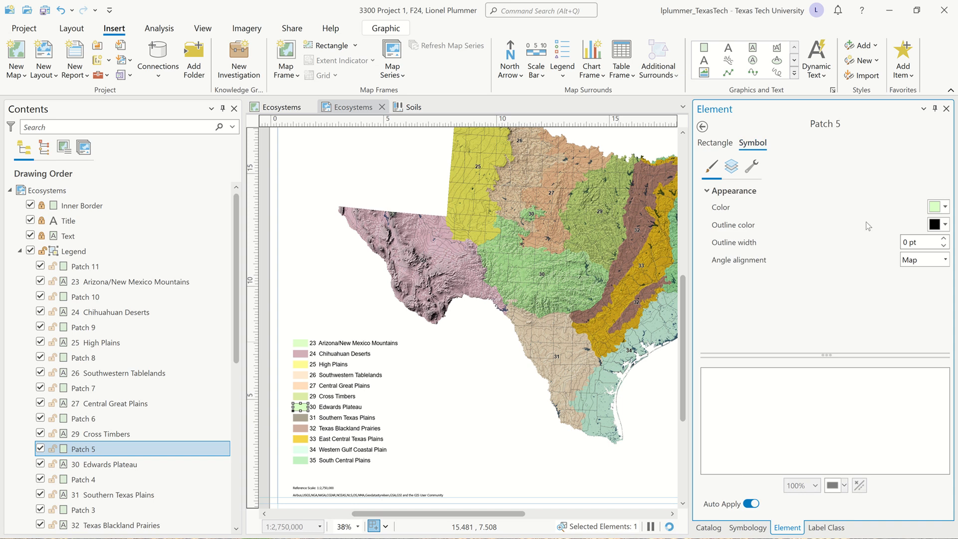
left_click(945, 207)
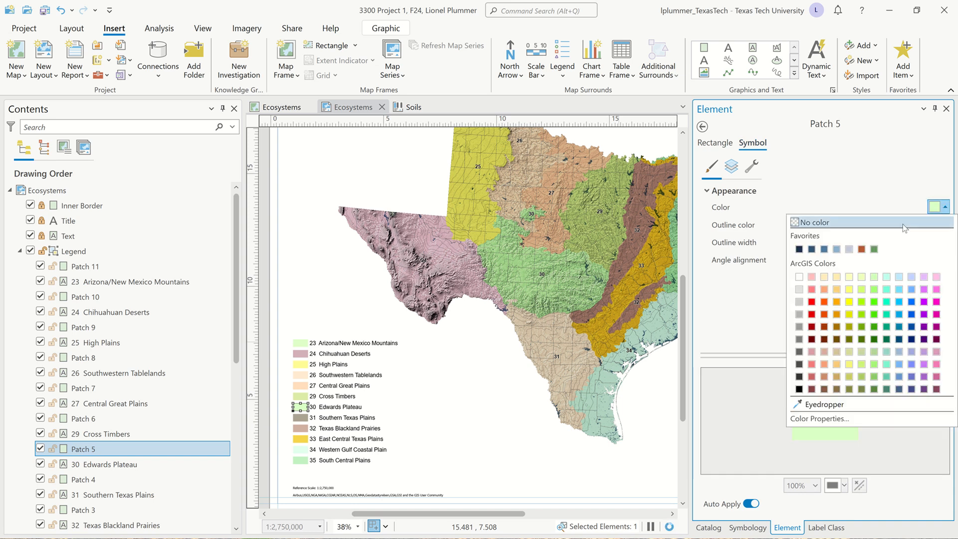
left_click(823, 404)
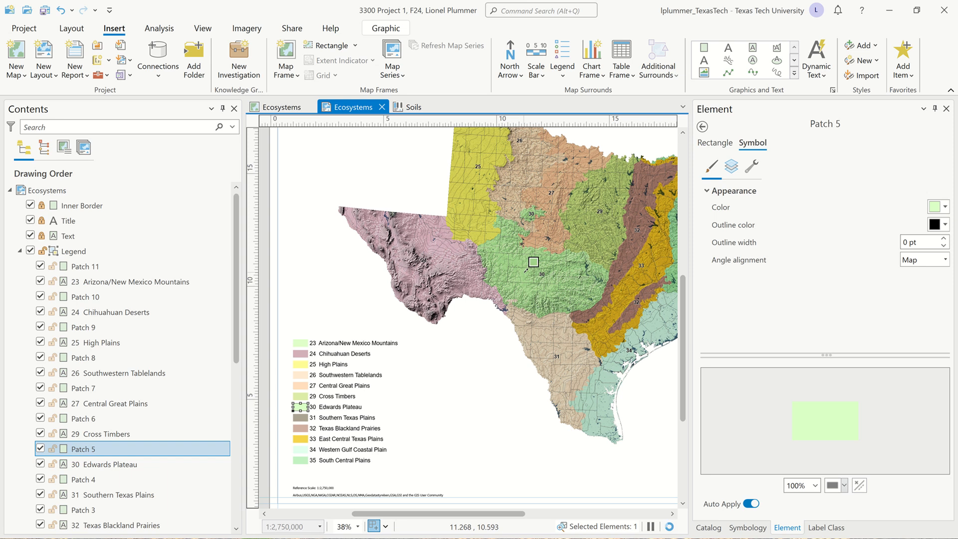
left_click(533, 263)
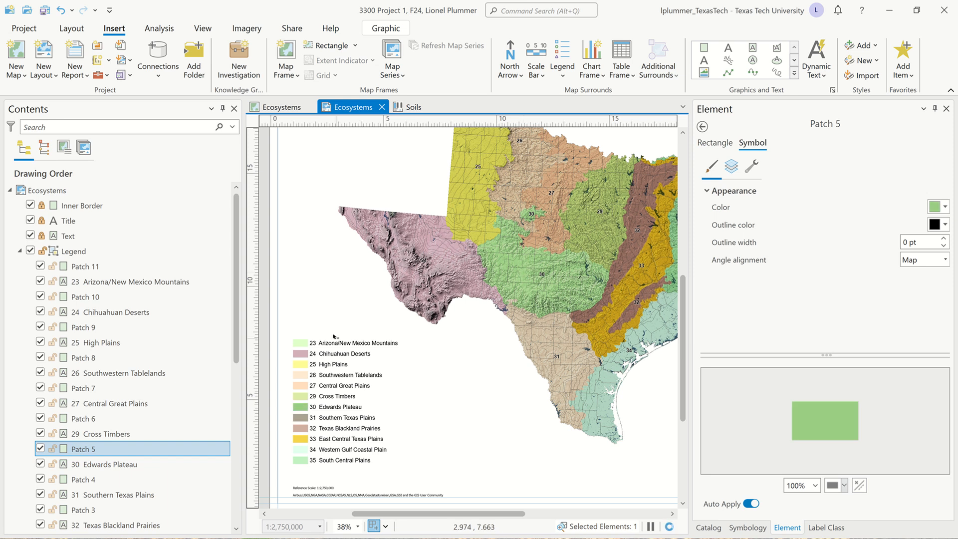
- Review the whole layout page, comparing the recolored legend patches with the map
scroll(333, 293, "down", 2)
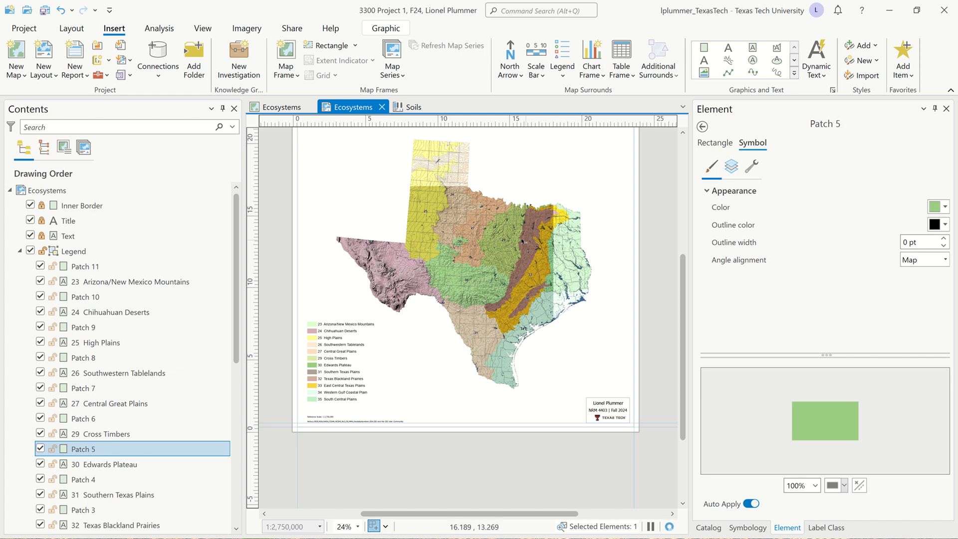
left_click_drag(519, 239, 527, 254)
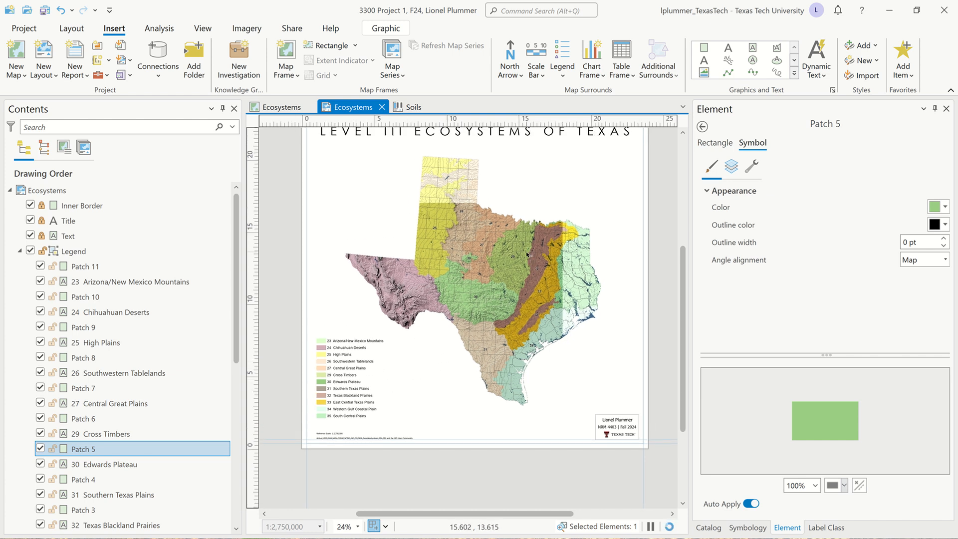
scroll(527, 255, "down", 3)
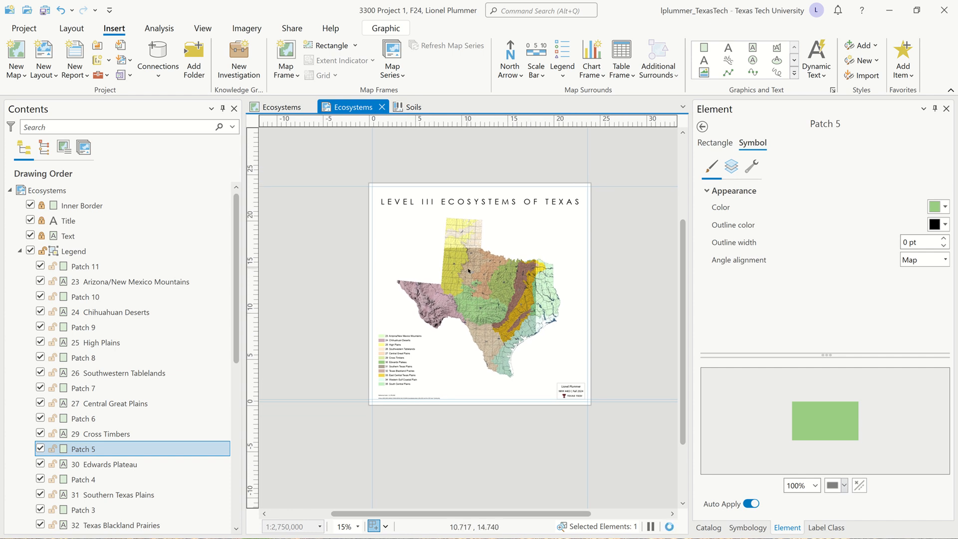
left_click_drag(478, 268, 464, 282)
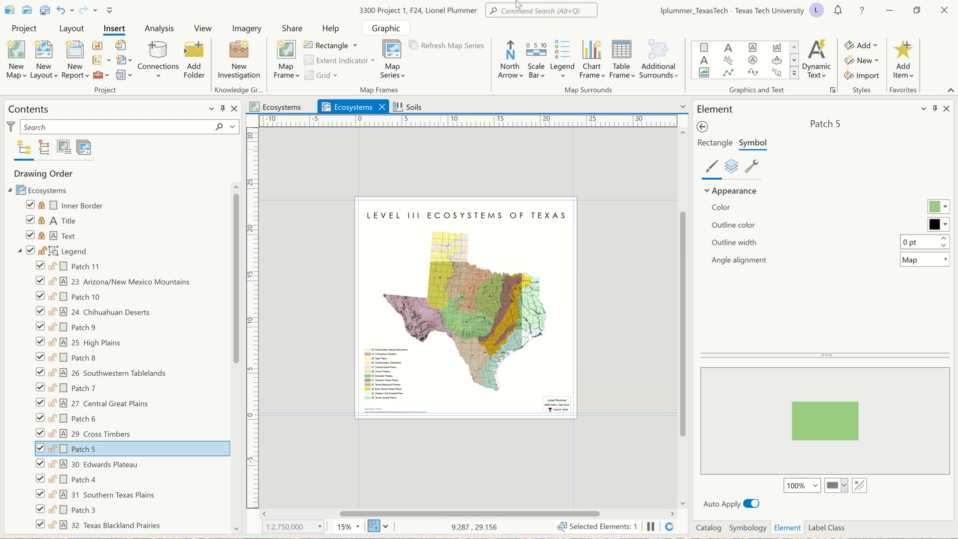
- Deselect the legend patch and open the export settings for the Ecosystems layout
mouse_move(463, 3)
left_click(397, 28)
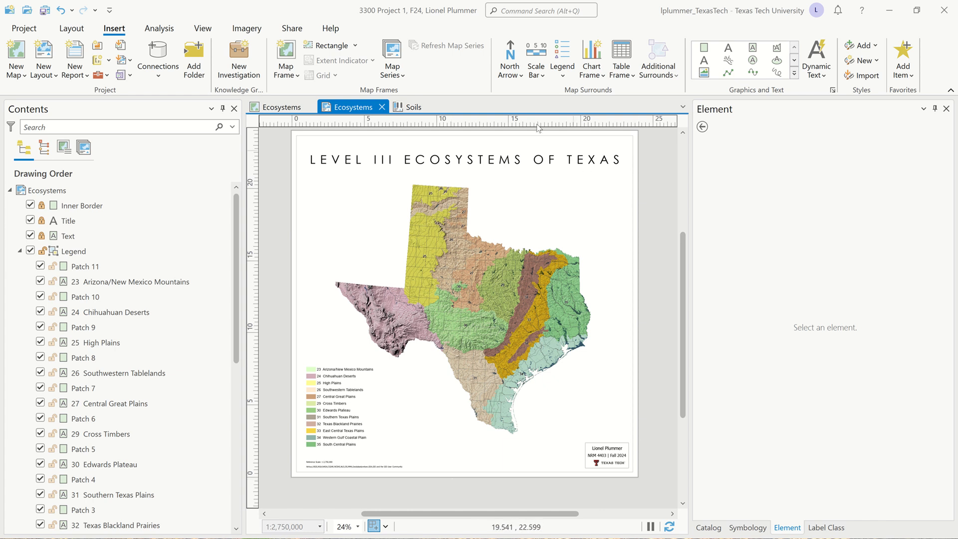
left_click(78, 29)
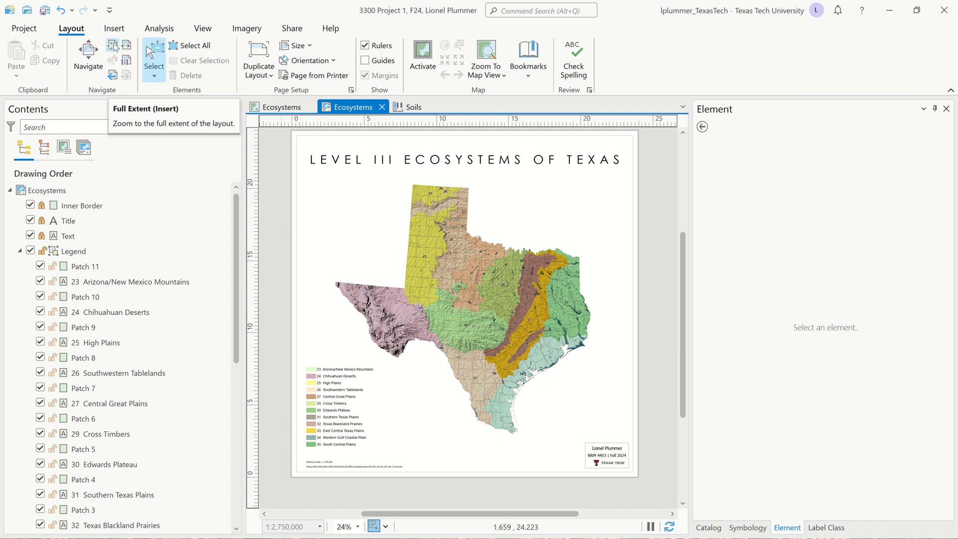
left_click(113, 46)
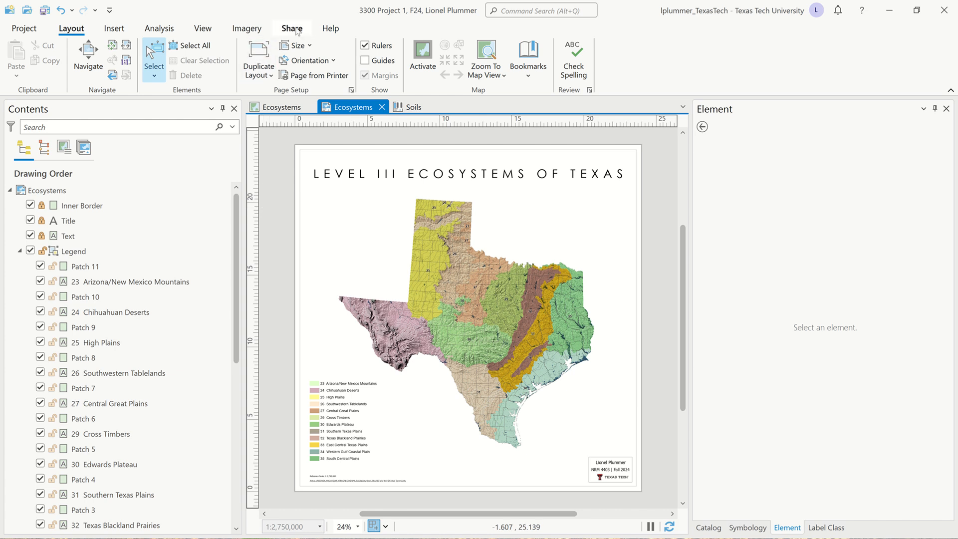
left_click(297, 31)
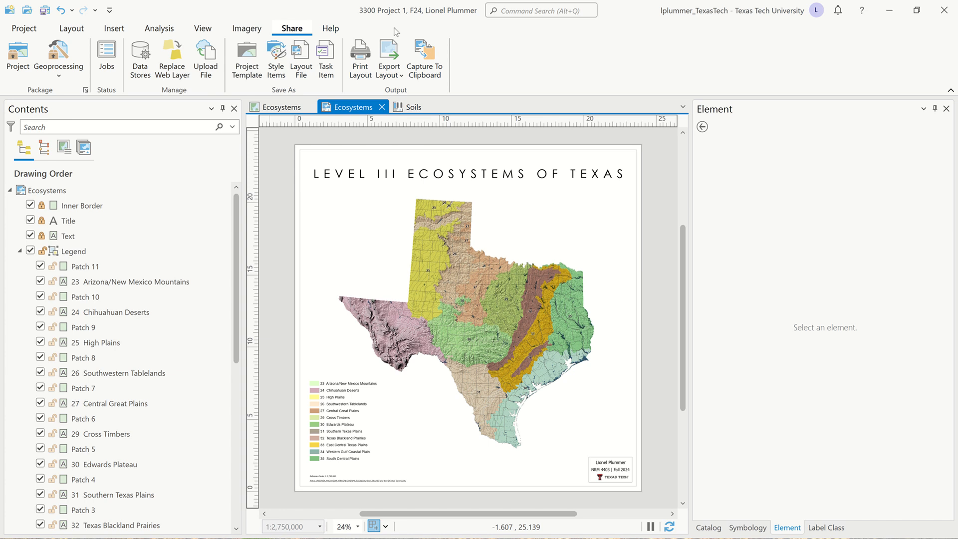
left_click(395, 56)
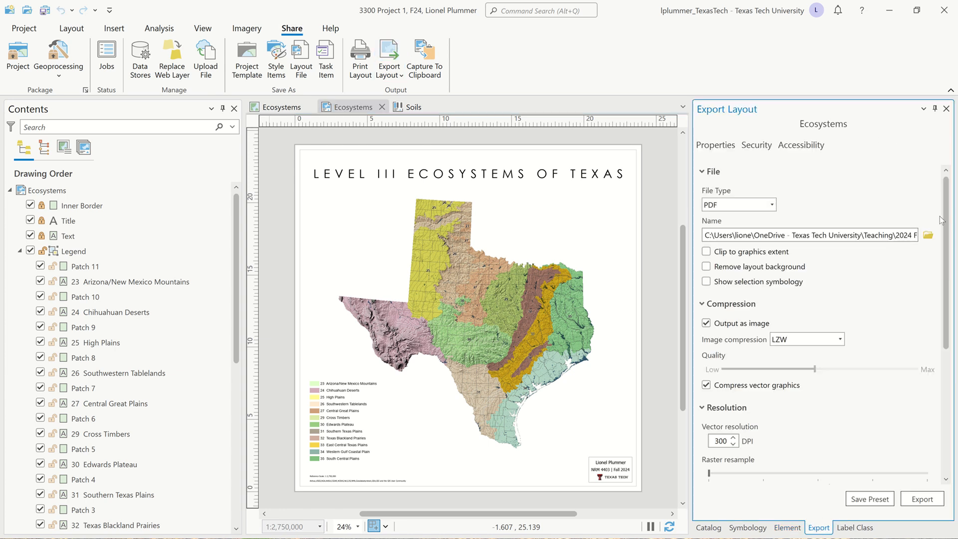
- Set the export destination to Ecosystems.pdf in the project's 10 Exports folder
left_click(929, 236)
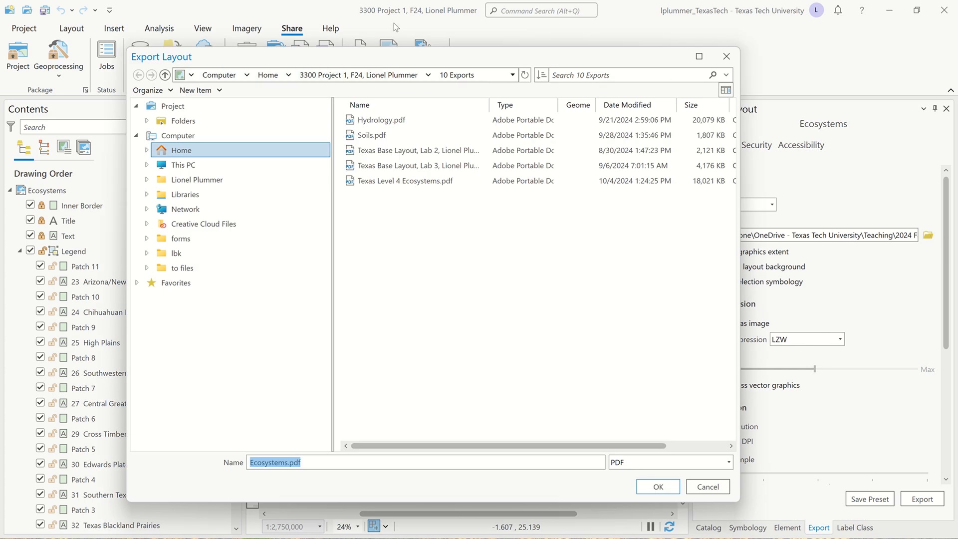
left_click(267, 75)
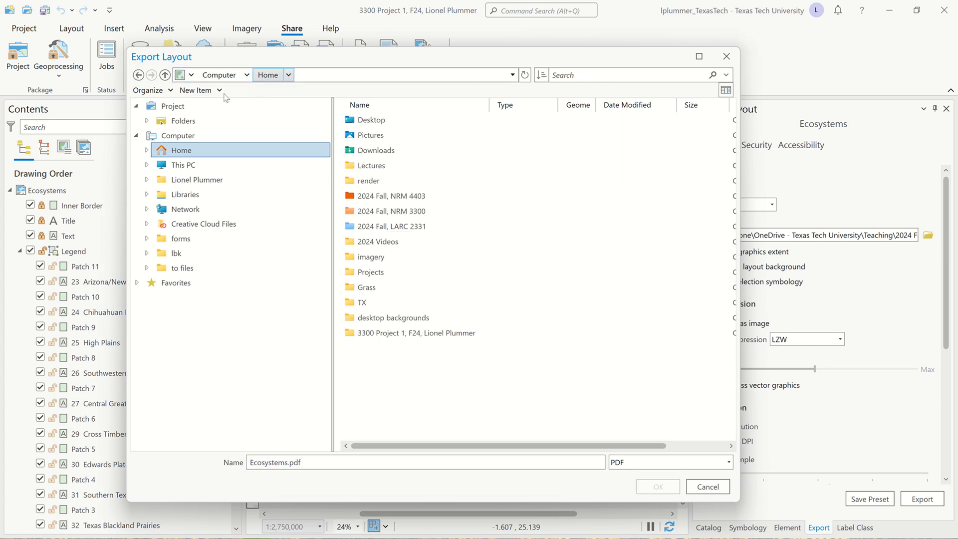
left_click(201, 104)
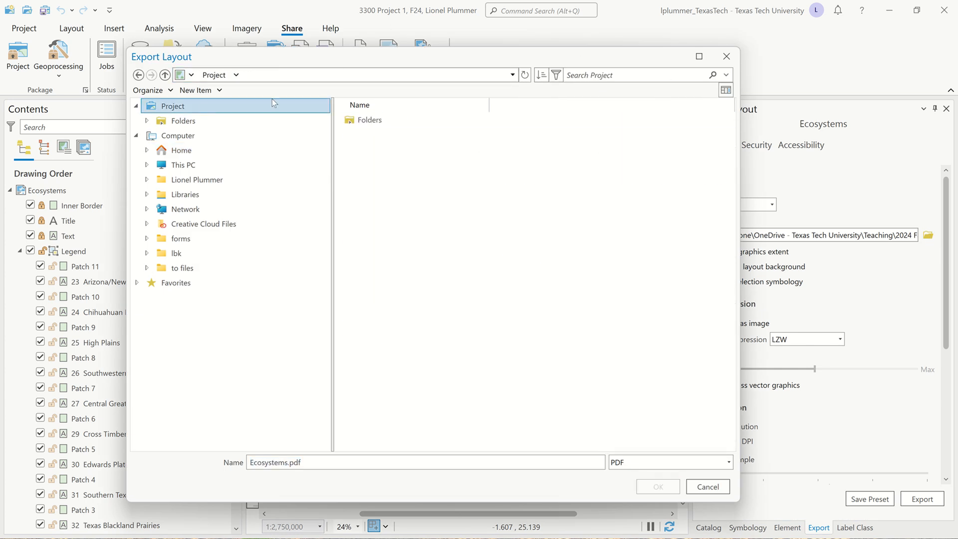
double_click(356, 120)
double_click(388, 120)
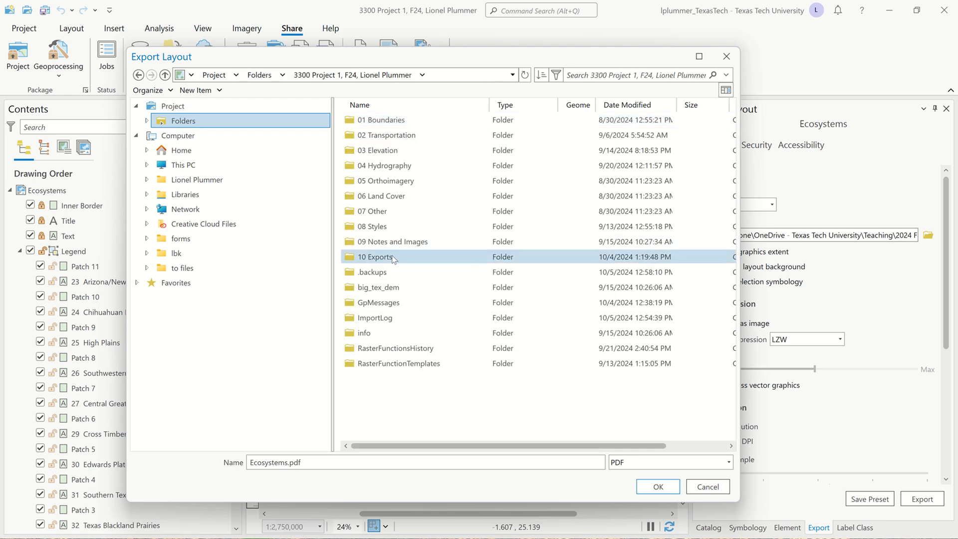
left_click(394, 259)
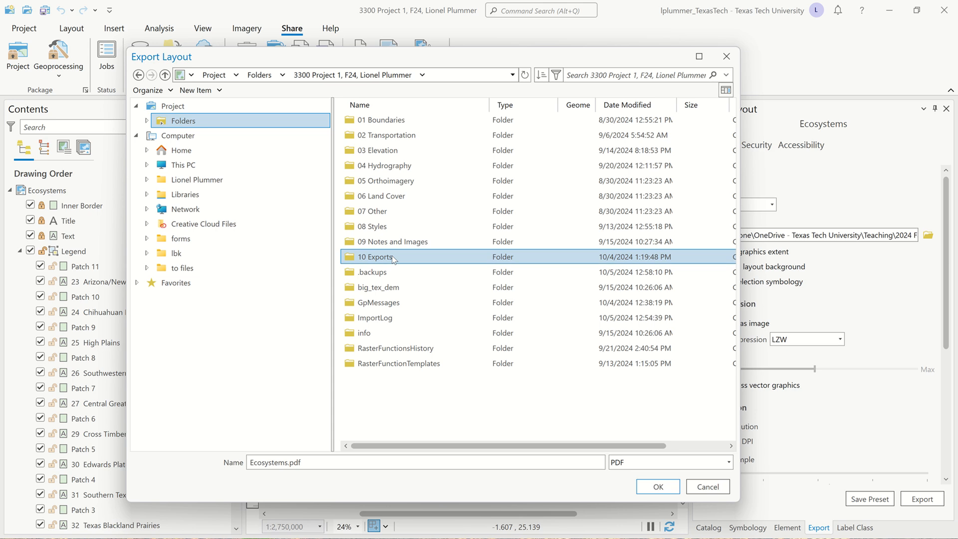
double_click(394, 259)
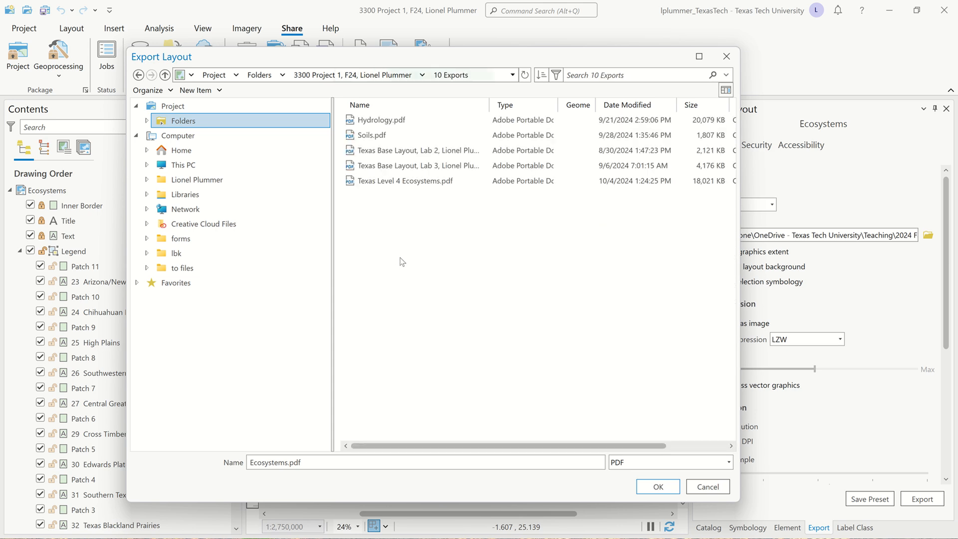
left_click(656, 487)
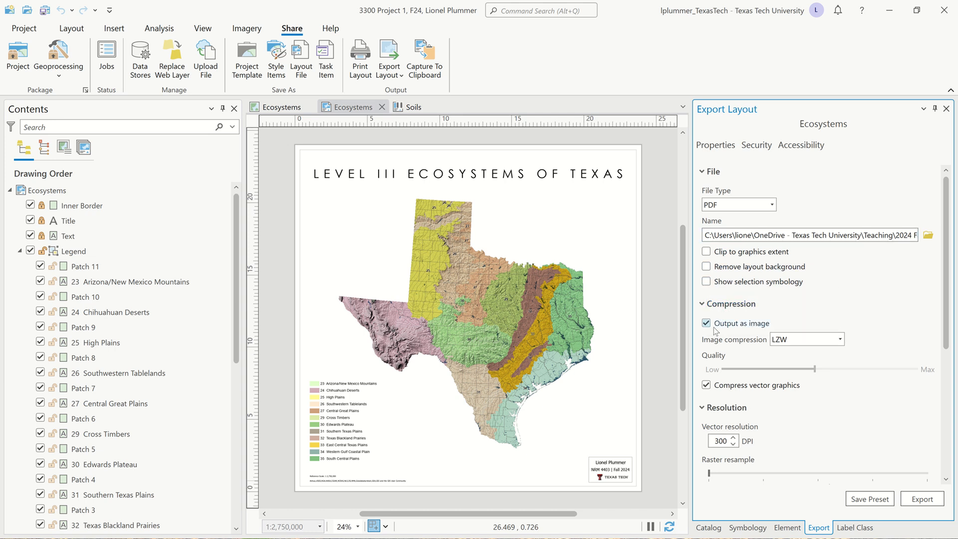
- Set the export's image compression to JPEG and raise the quality to near Max
left_click(841, 339)
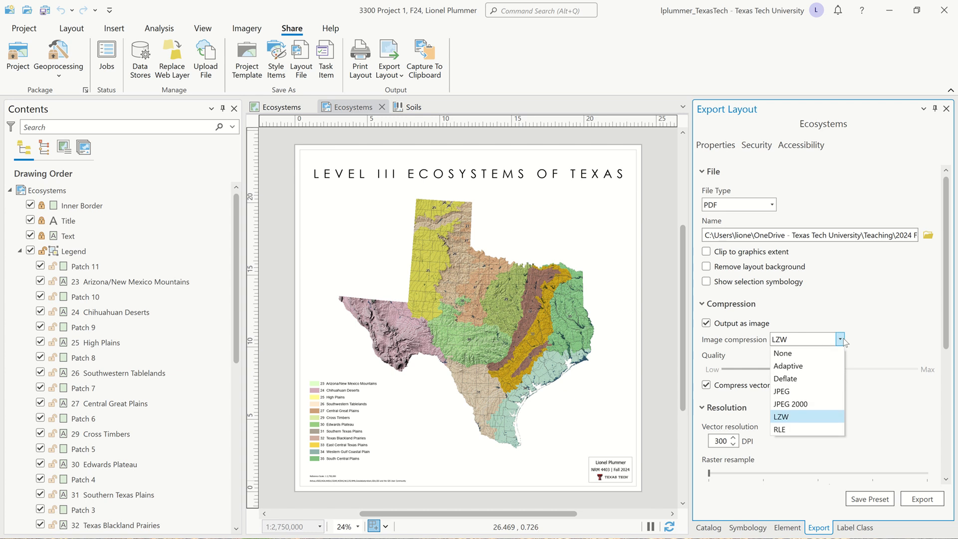
left_click(818, 391)
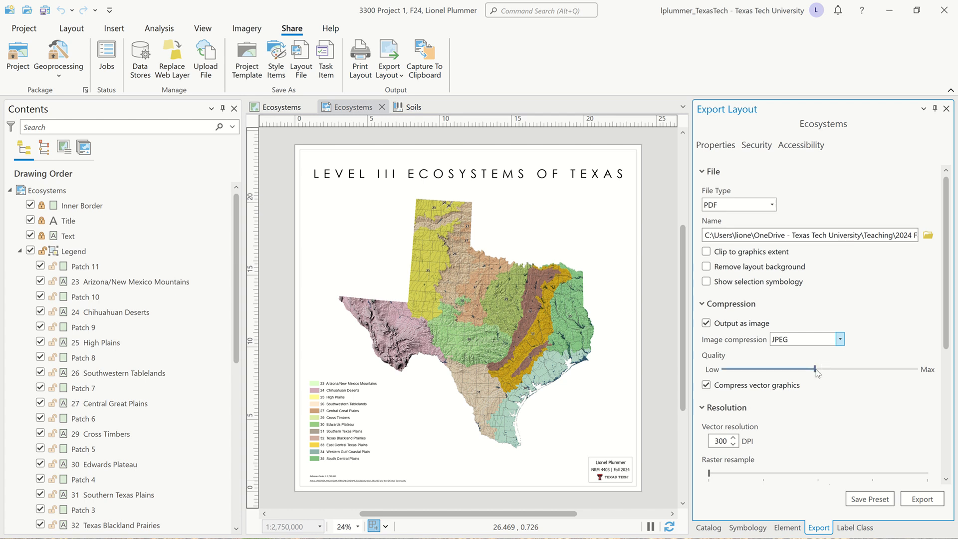
left_click(861, 370)
left_click(893, 371)
left_click(898, 371)
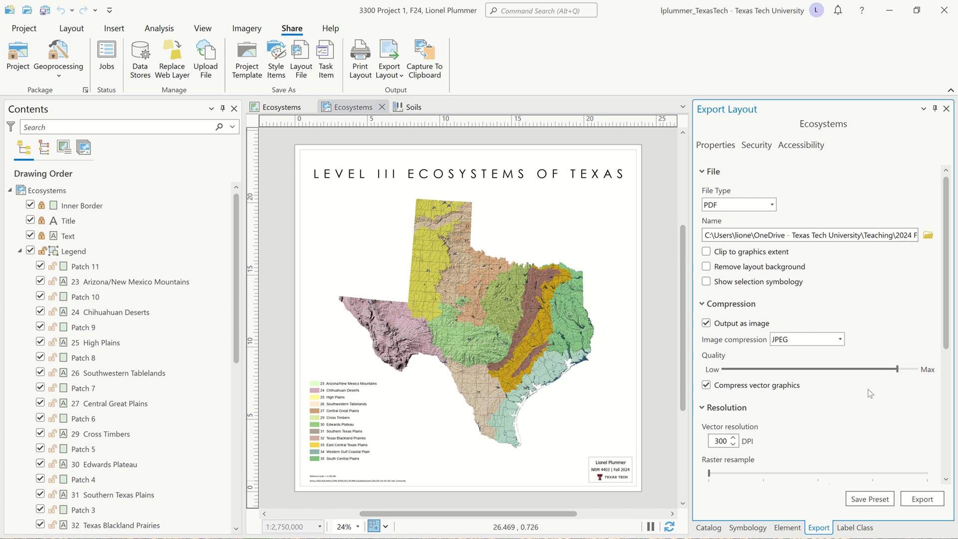
- Try a raster resample ratio of 1:2, restore it to 1:1, and check the remaining PDF export settings
scroll(870, 393, "down", 3)
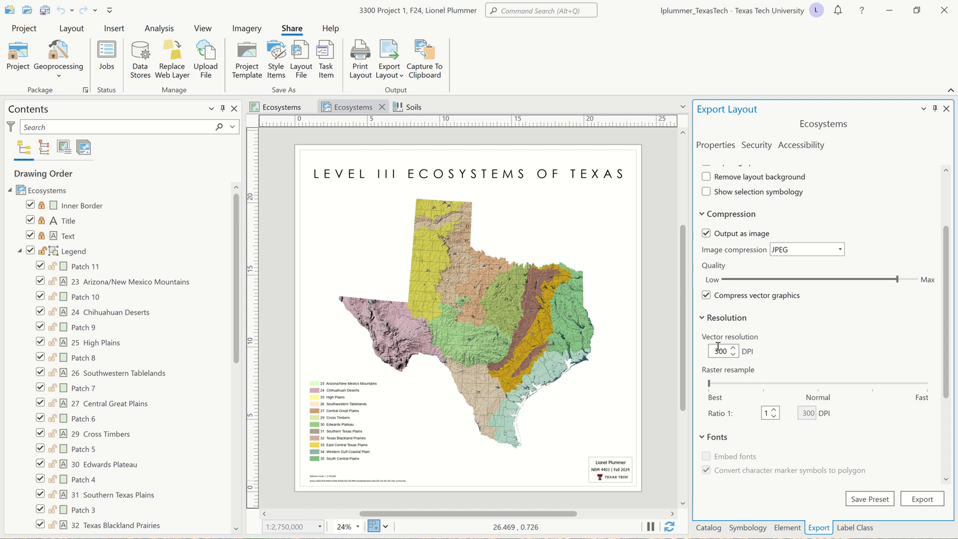
scroll(810, 357, "down", 1)
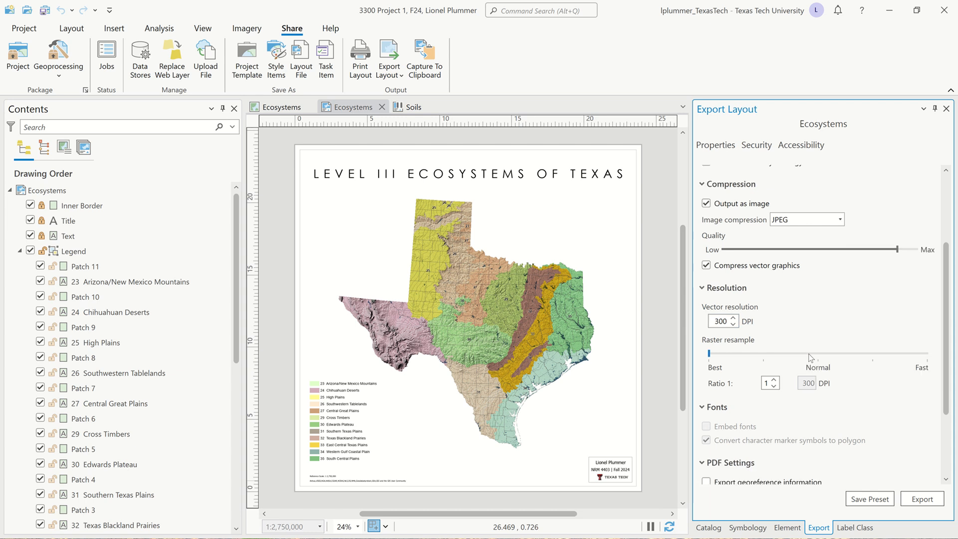
scroll(738, 387, "down", 1)
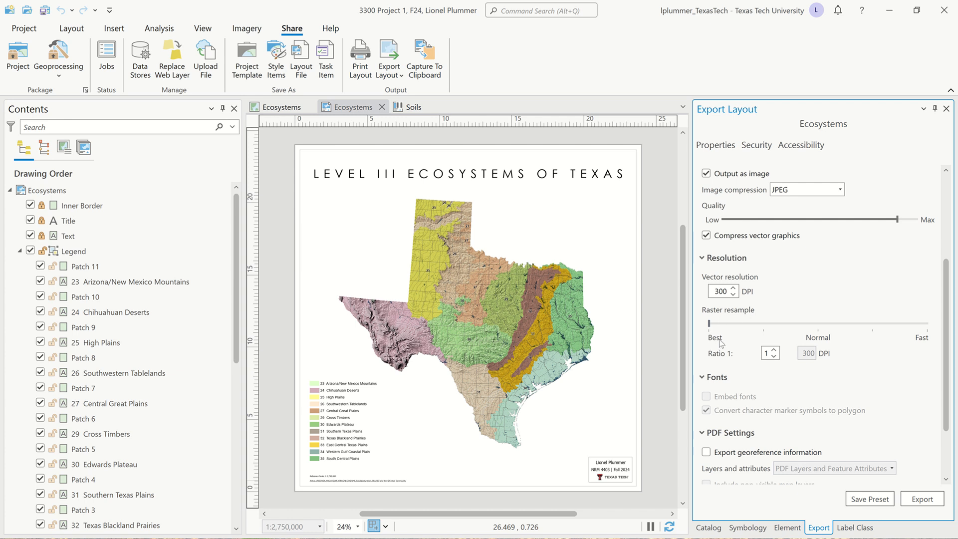
left_click(775, 350)
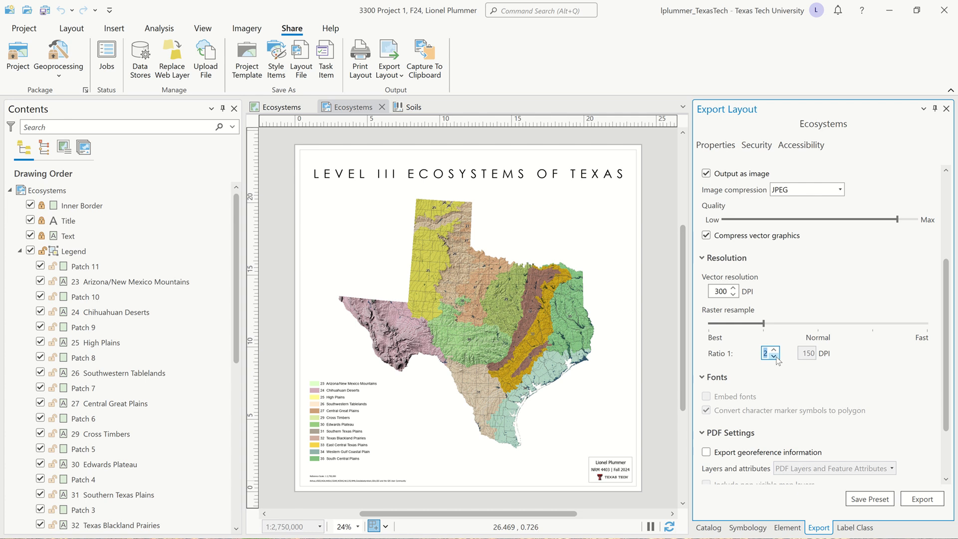
left_click(774, 357)
scroll(794, 369, "down", 3)
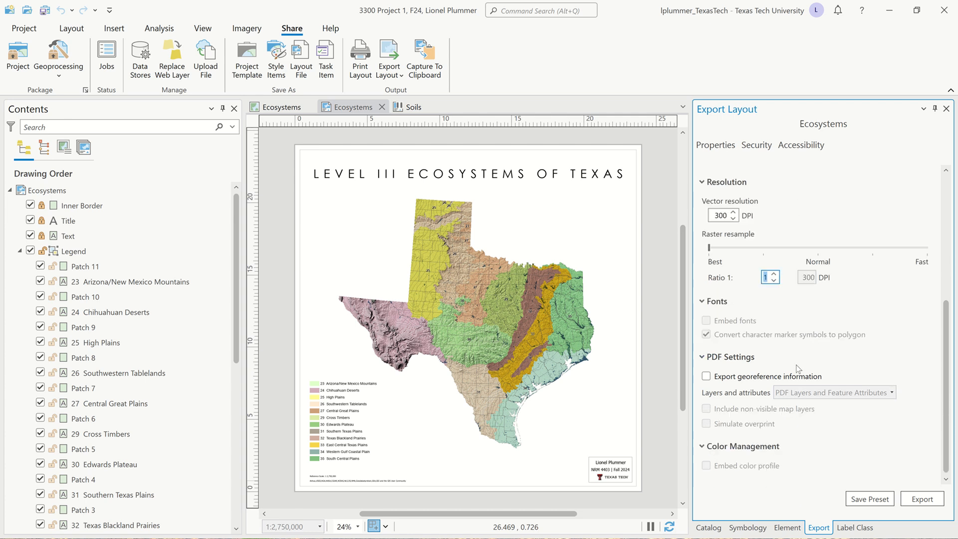
scroll(797, 363, "up", 9)
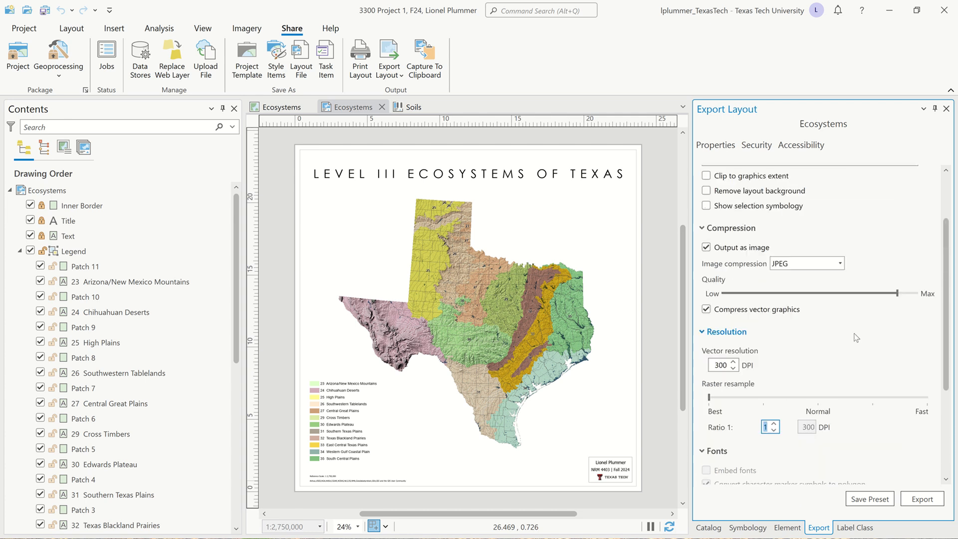